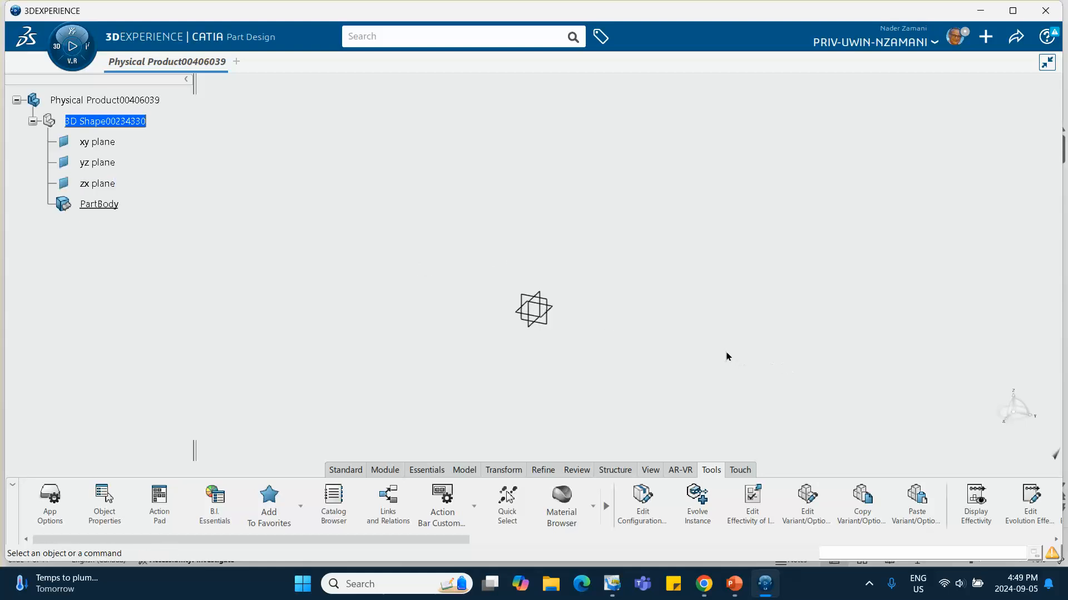
# Step: Start a Point-Direction line and create its start point at the origin with coordinates X 0, Y 0, Z 0 in
pyautogui.moveTo(723, 351); pyautogui.dragTo(542, 261, button='middle')
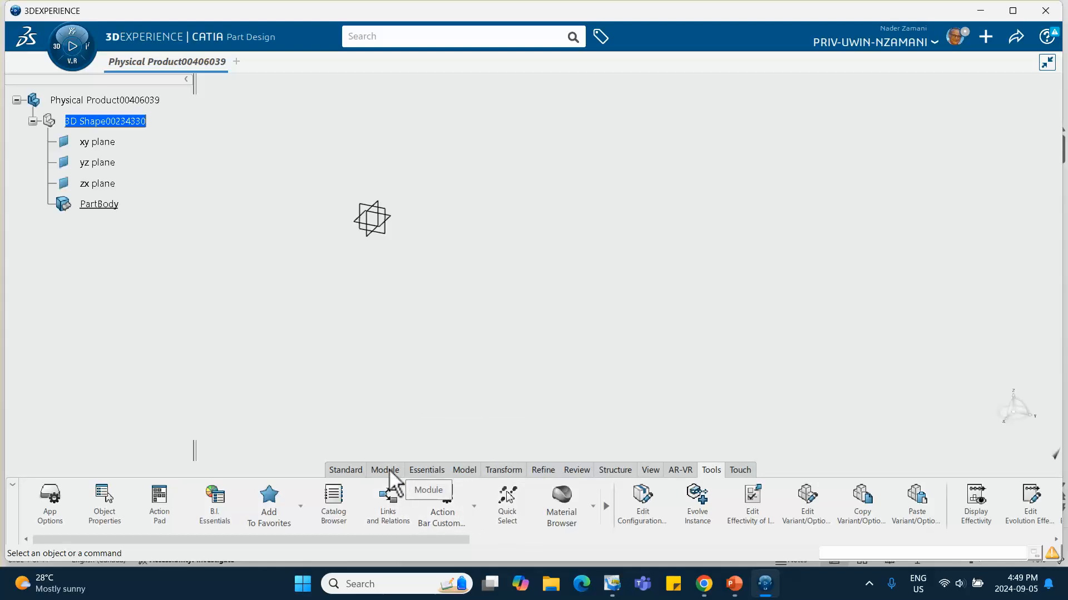
pyautogui.click(427, 470)
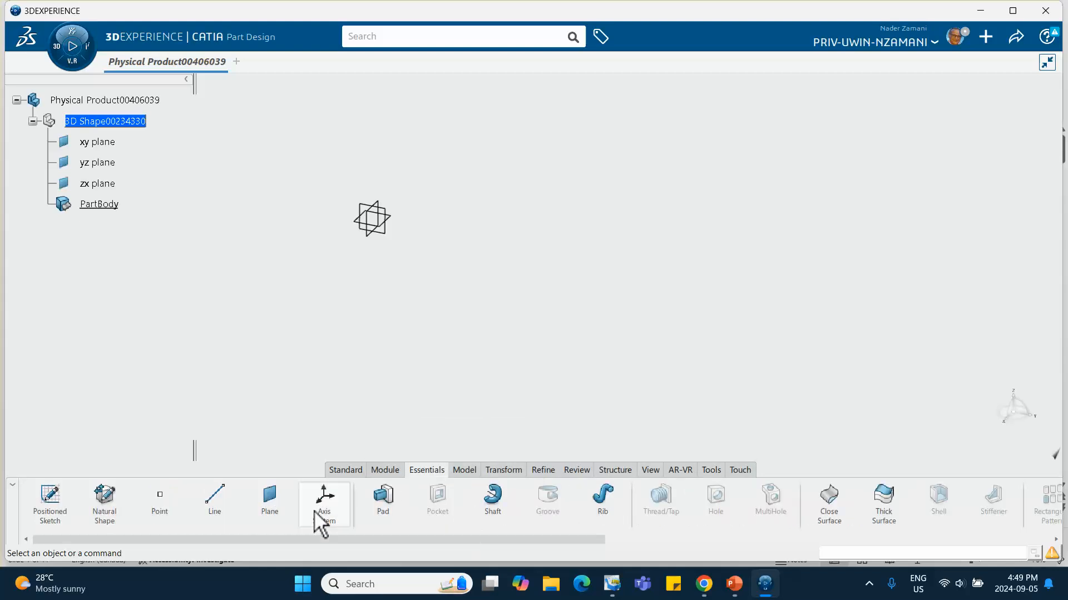
pyautogui.click(222, 503)
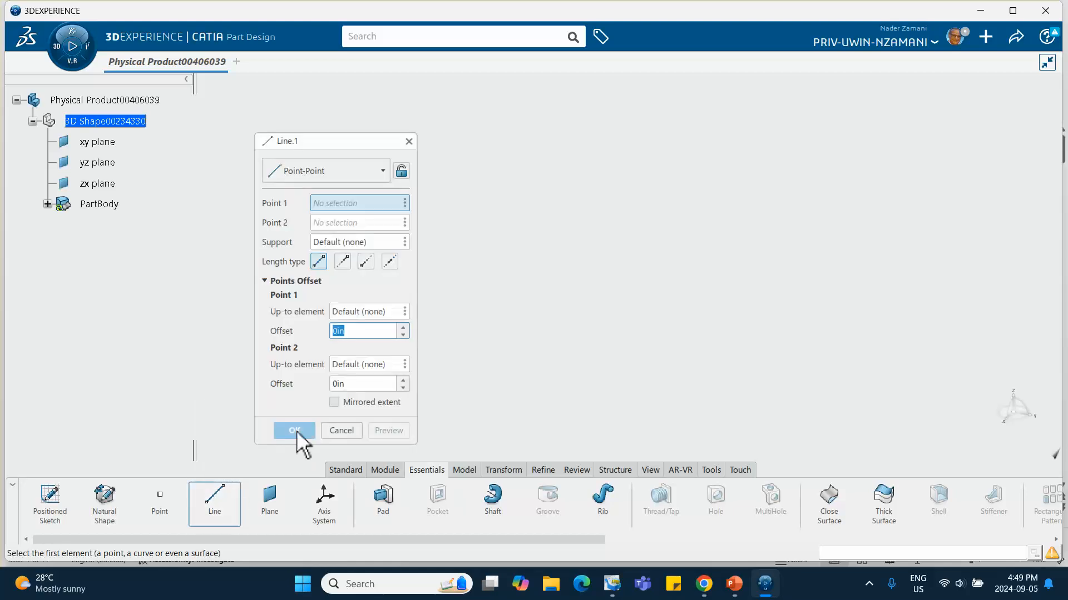
pyautogui.click(338, 173)
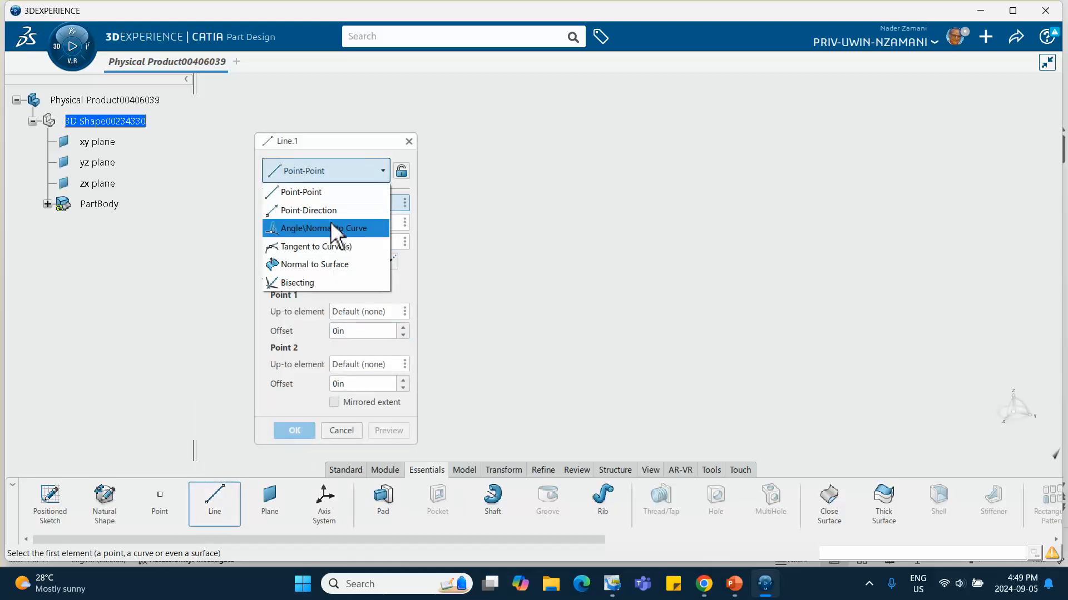
pyautogui.click(331, 212)
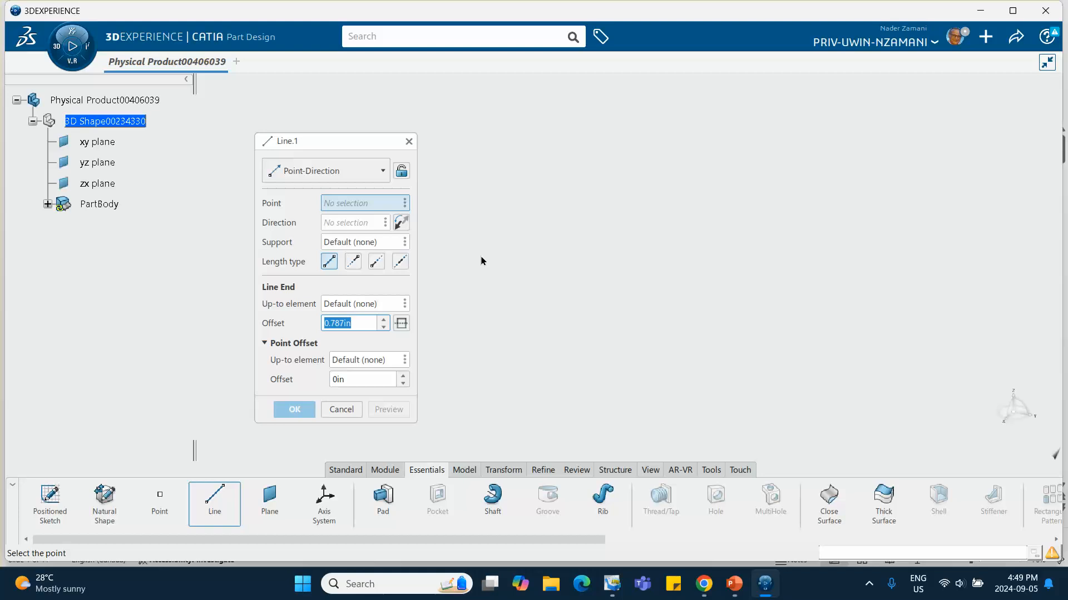
pyautogui.click(367, 205)
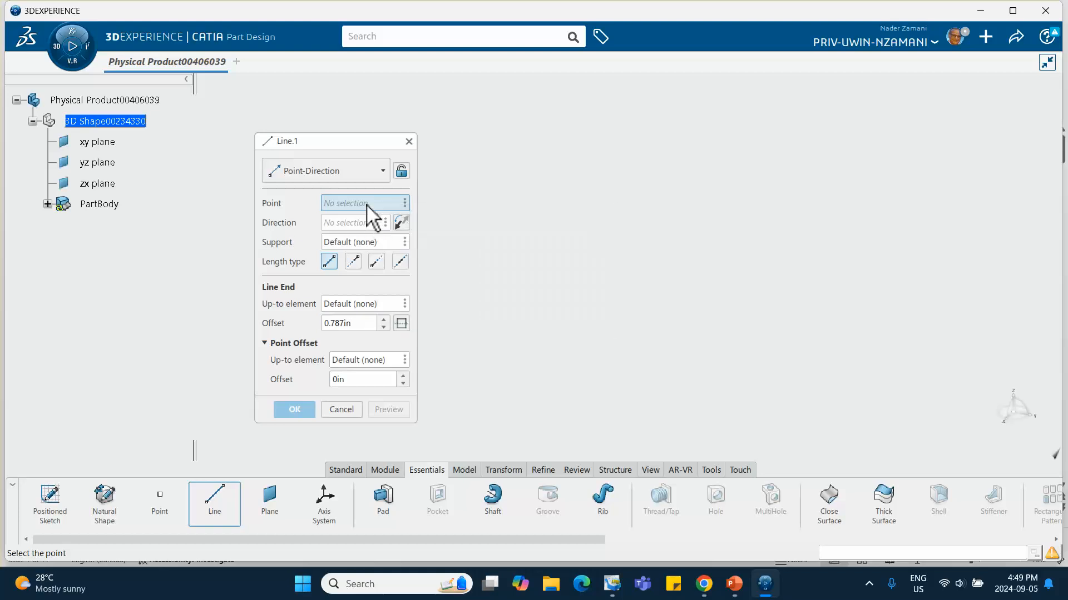
pyautogui.rightClick(367, 206)
pyautogui.moveTo(436, 214)
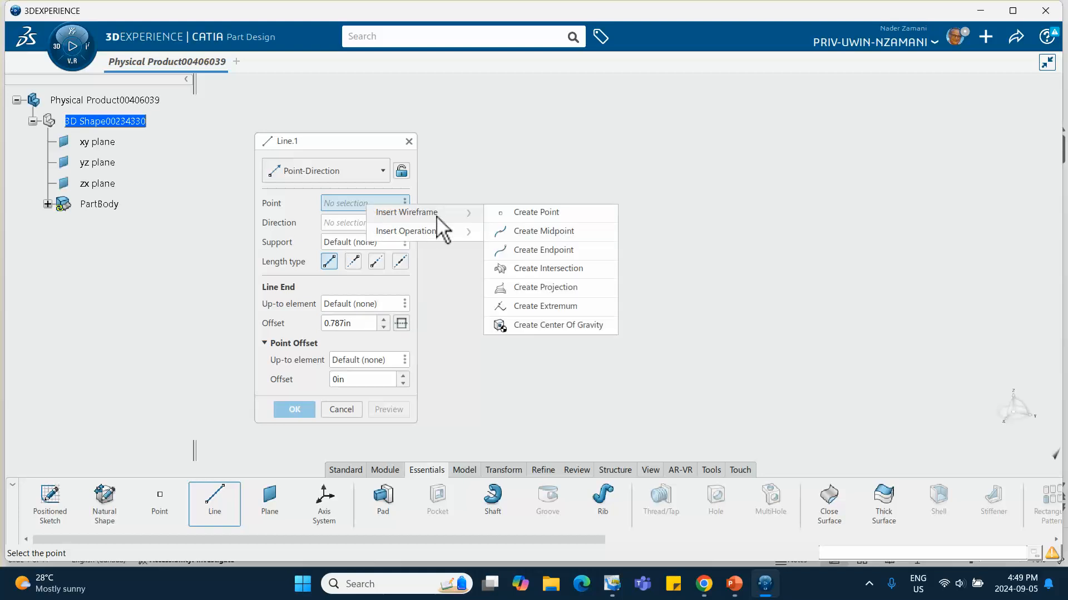
pyautogui.click(525, 217)
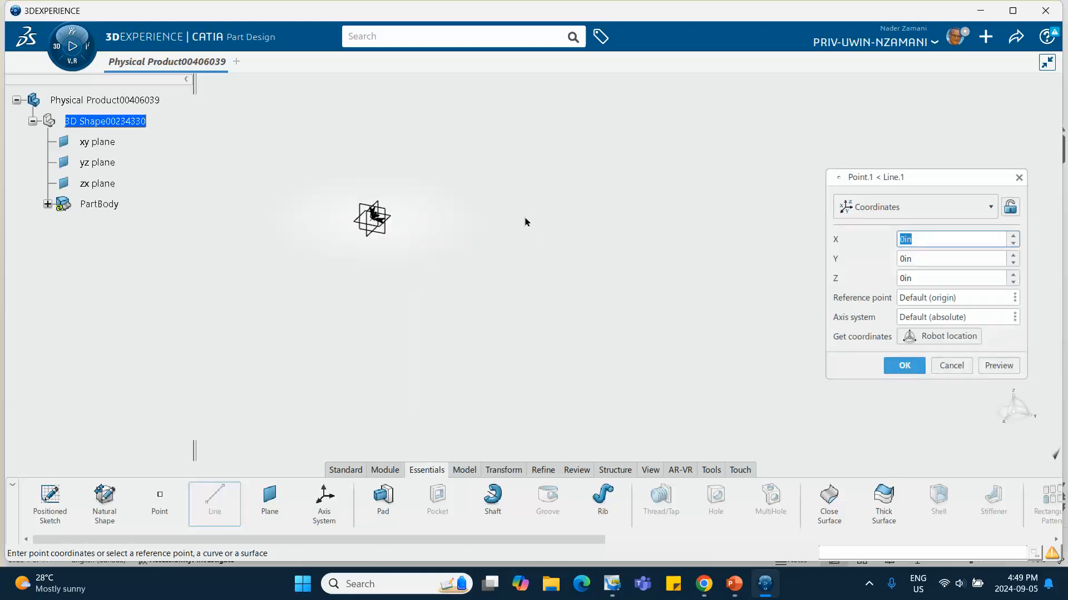
pyautogui.click(905, 366)
# Step: Direct the line along the Y axis with an end offset of 20 in and create it
pyautogui.rightClick(369, 224)
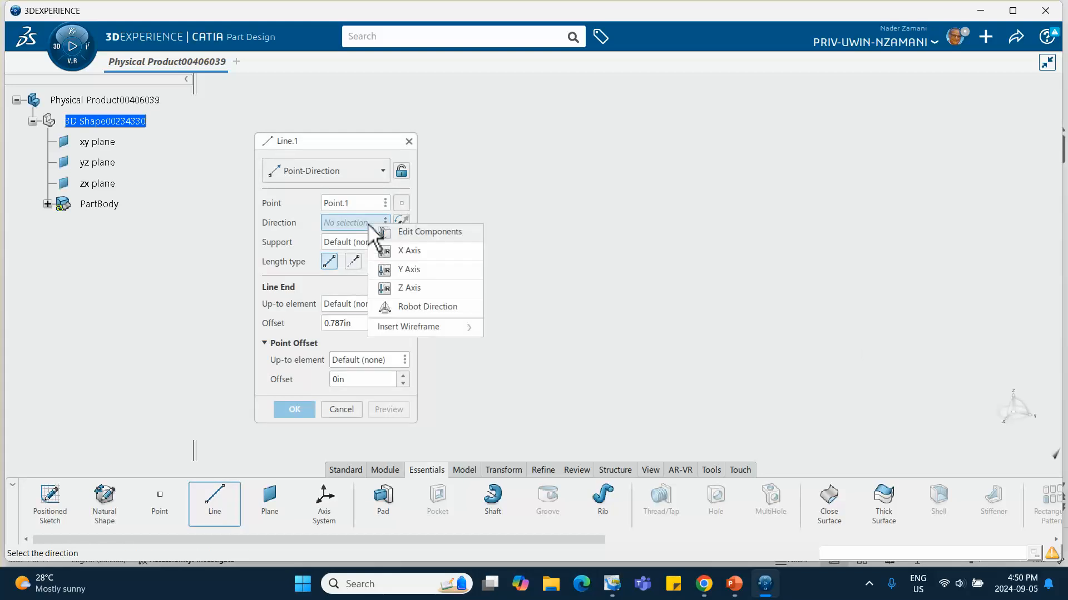
pyautogui.click(406, 271)
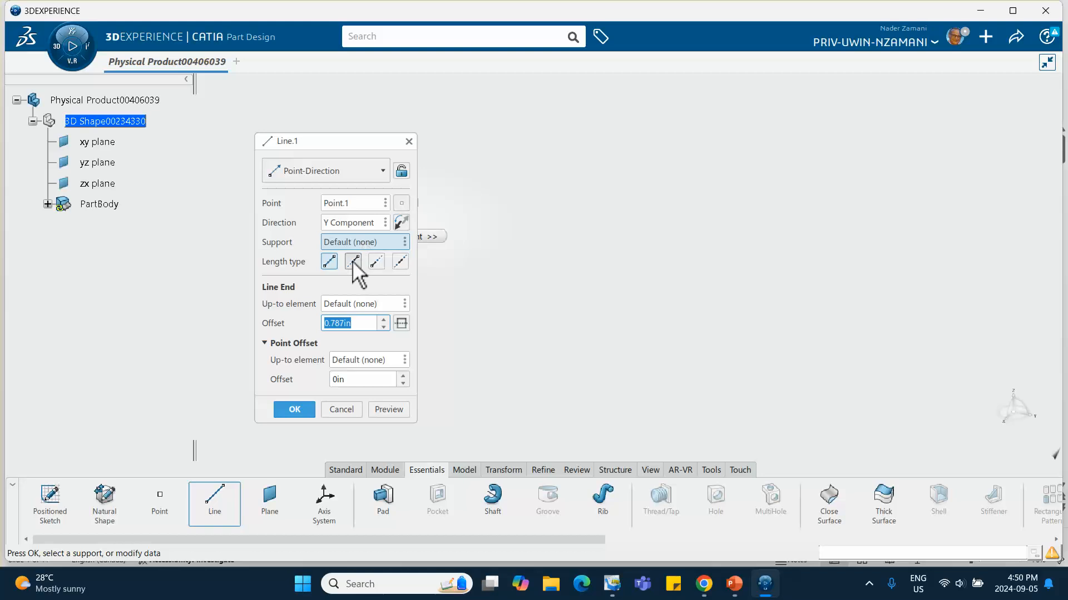
pyautogui.moveTo(323, 323); pyautogui.dragTo(349, 323)
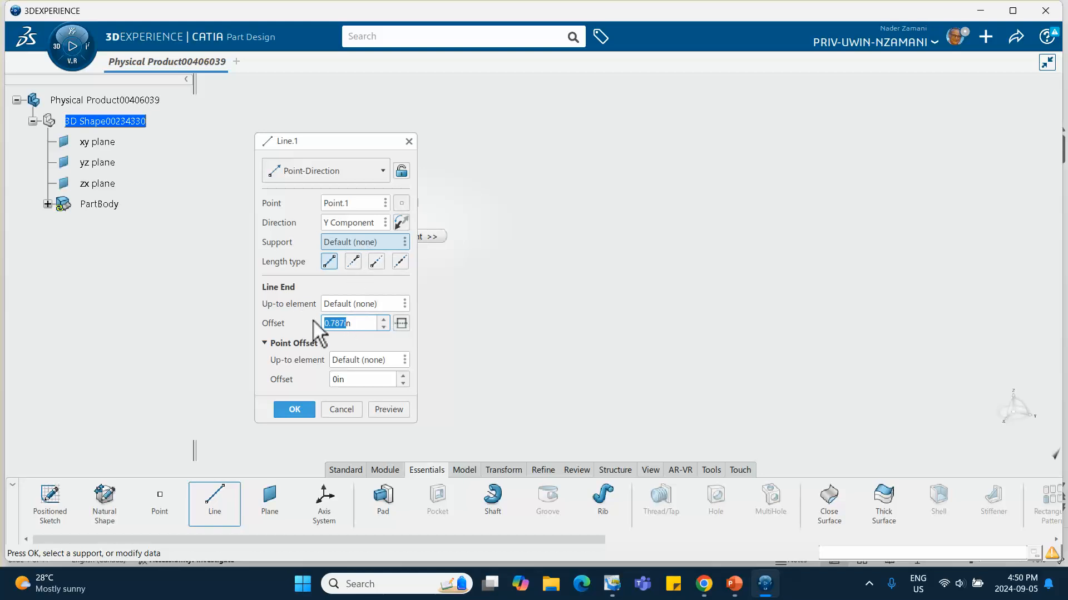
pyautogui.write('0')
pyautogui.press('Delete')
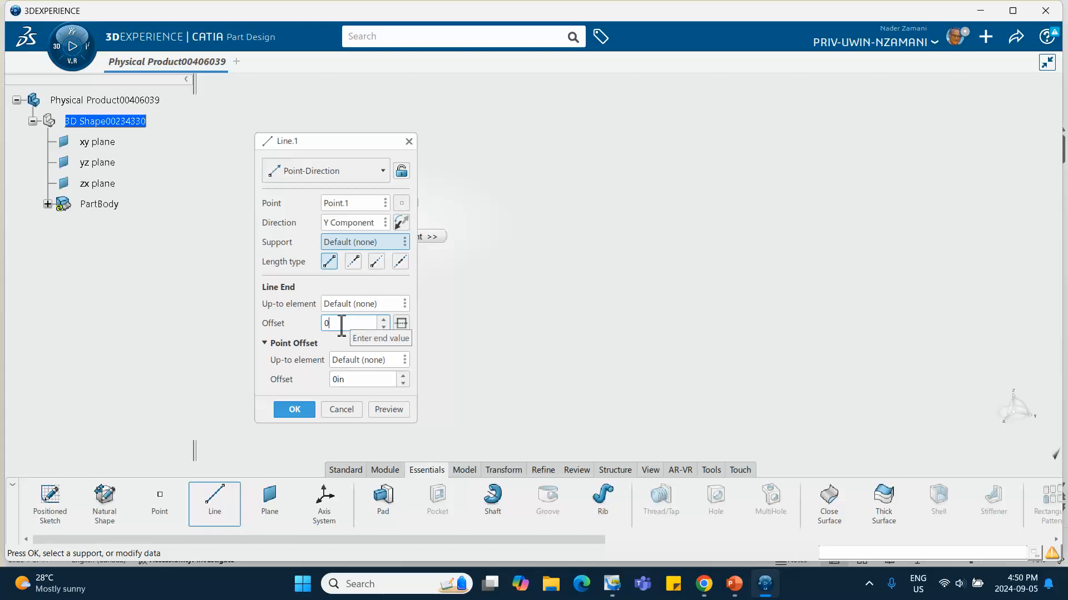
pyautogui.moveTo(341, 323); pyautogui.dragTo(323, 323)
pyautogui.write('20')
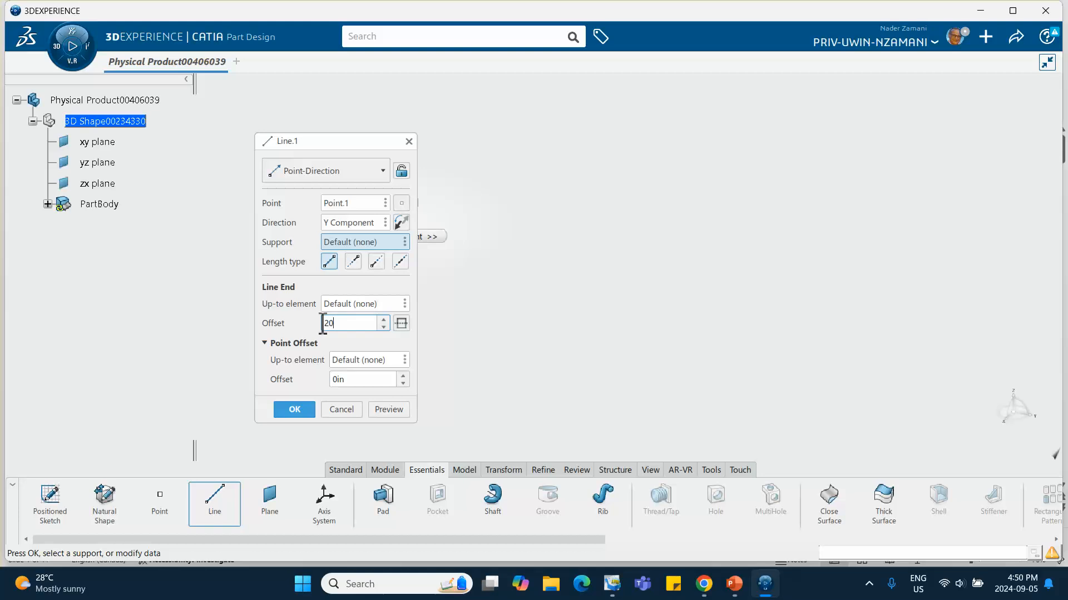
pyautogui.click(309, 410)
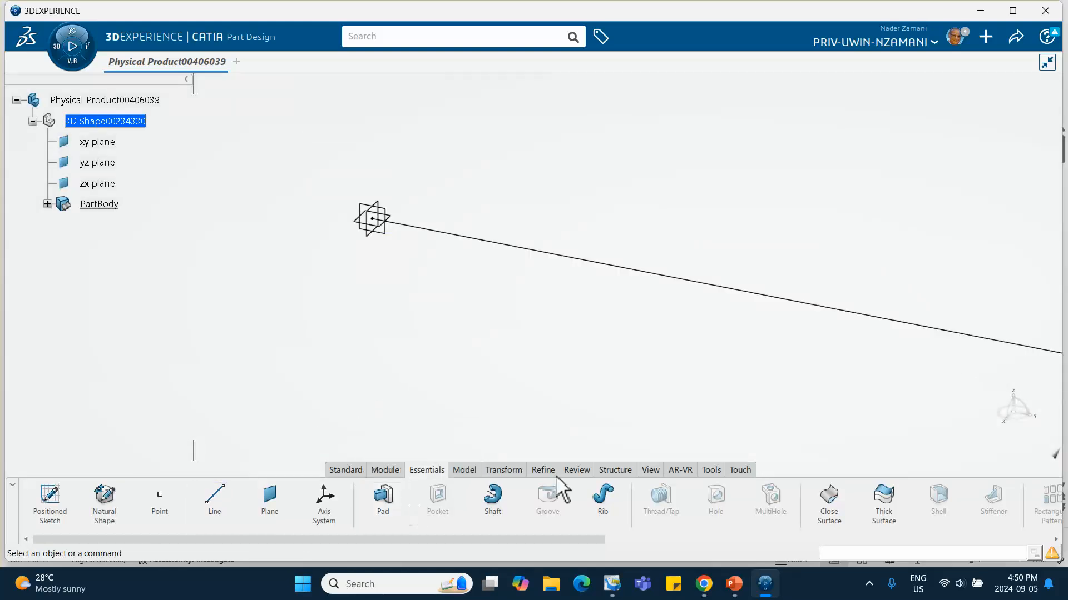
# Step: Create a separate reference point by coordinates, offset from the origin along the X direction, away from the line
pyautogui.click(656, 470)
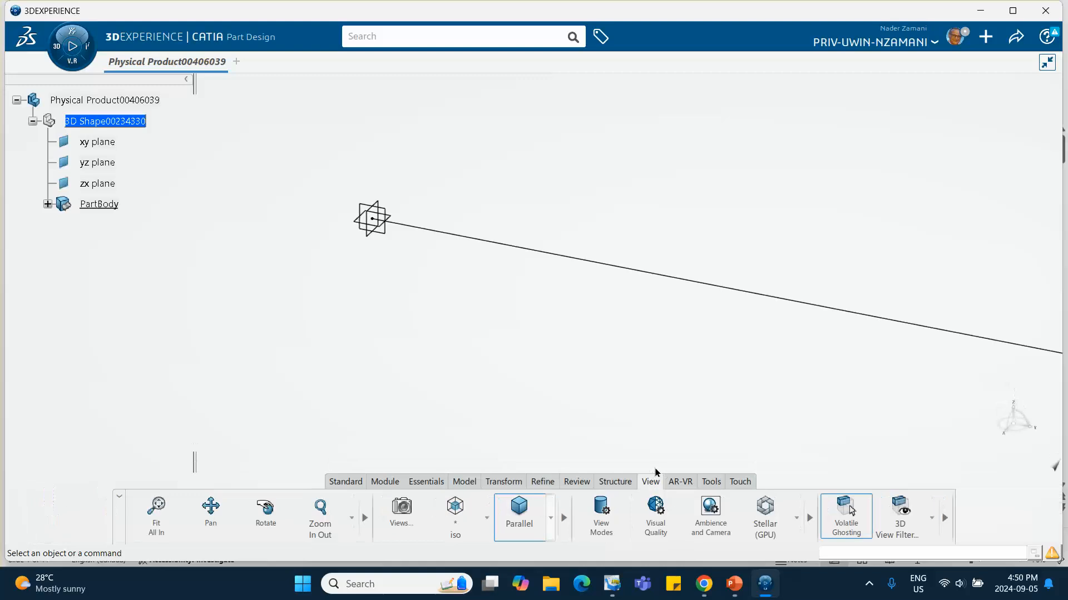
pyautogui.click(211, 514)
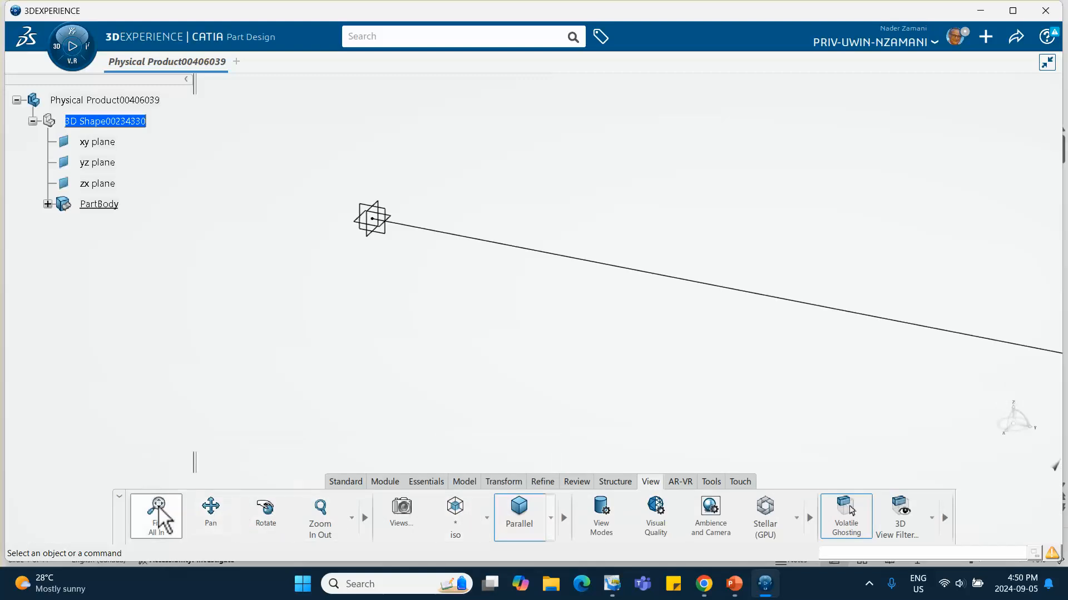
pyautogui.click(155, 513)
pyautogui.click(465, 372)
pyautogui.moveTo(464, 372); pyautogui.dragTo(470, 344, button='middle')
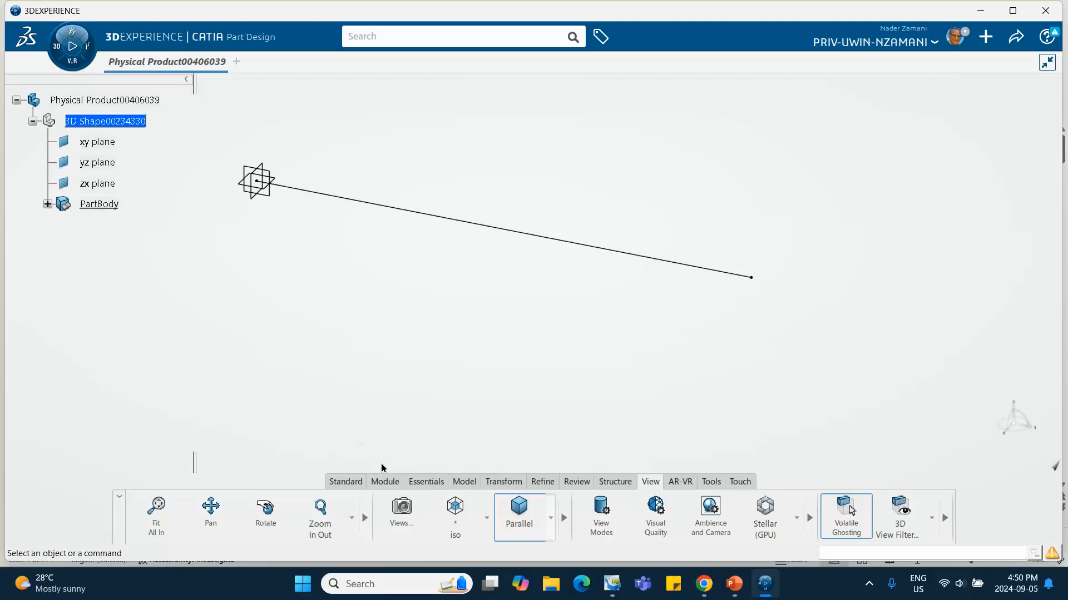
pyautogui.click(426, 482)
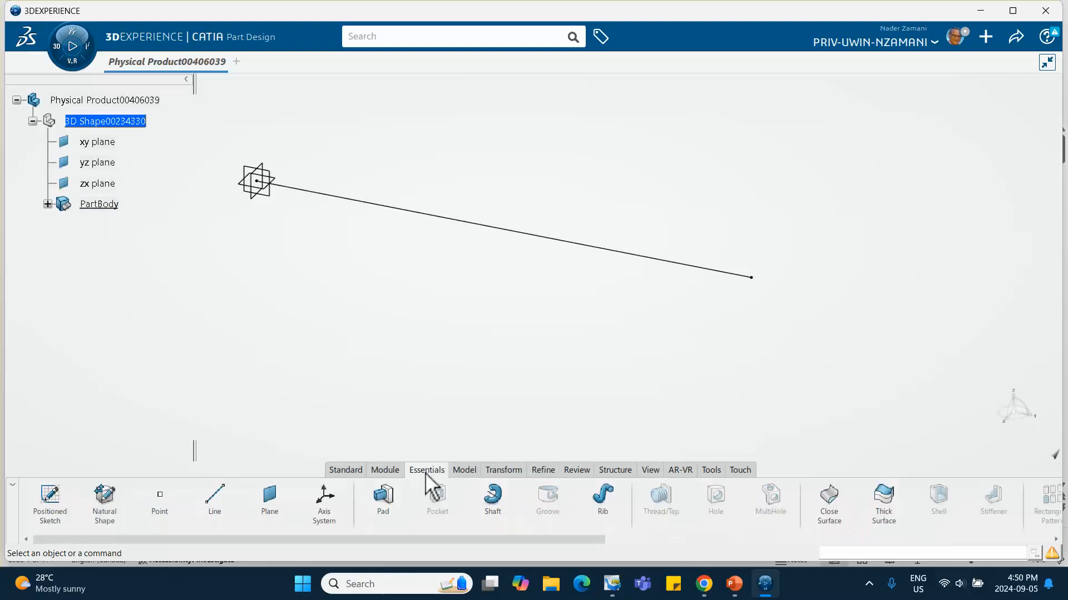
pyautogui.click(160, 503)
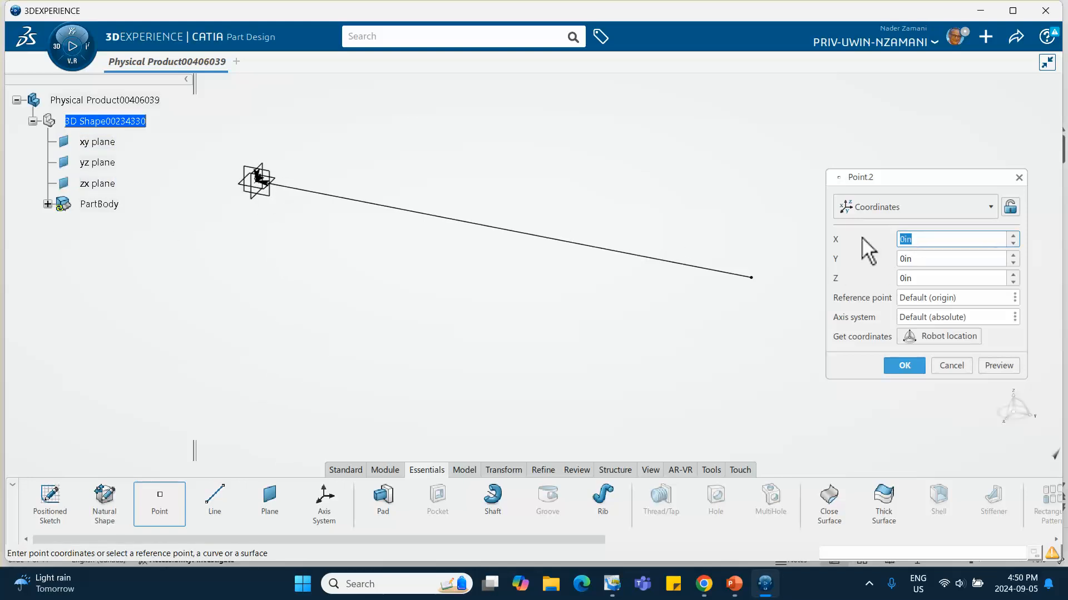
pyautogui.click(903, 366)
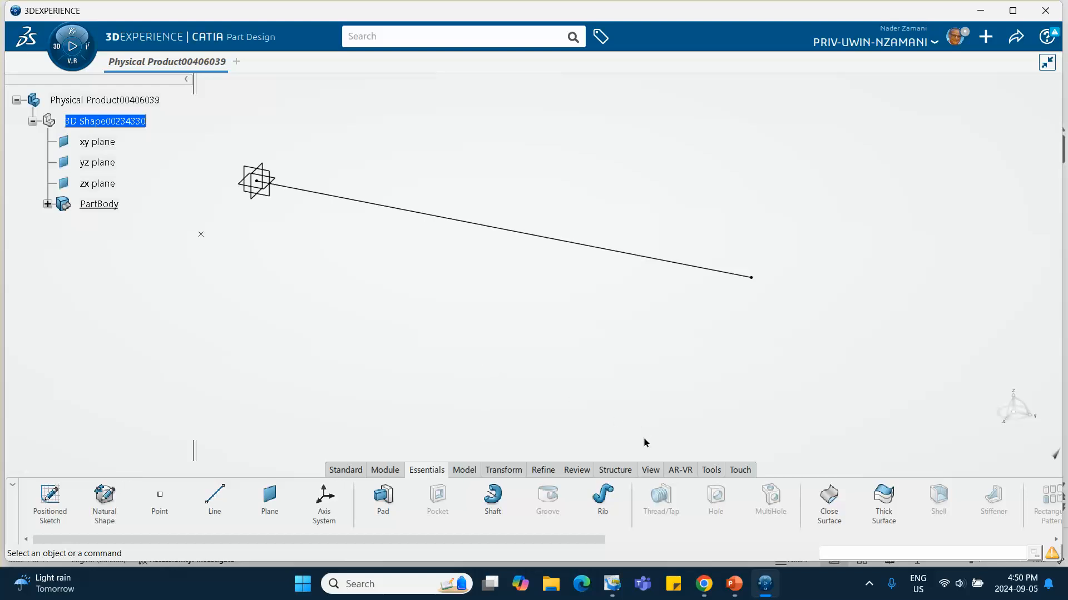
# Step: Create one core material with the default name and only the Simulation Domain, and leave the material browser
pyautogui.click(711, 469)
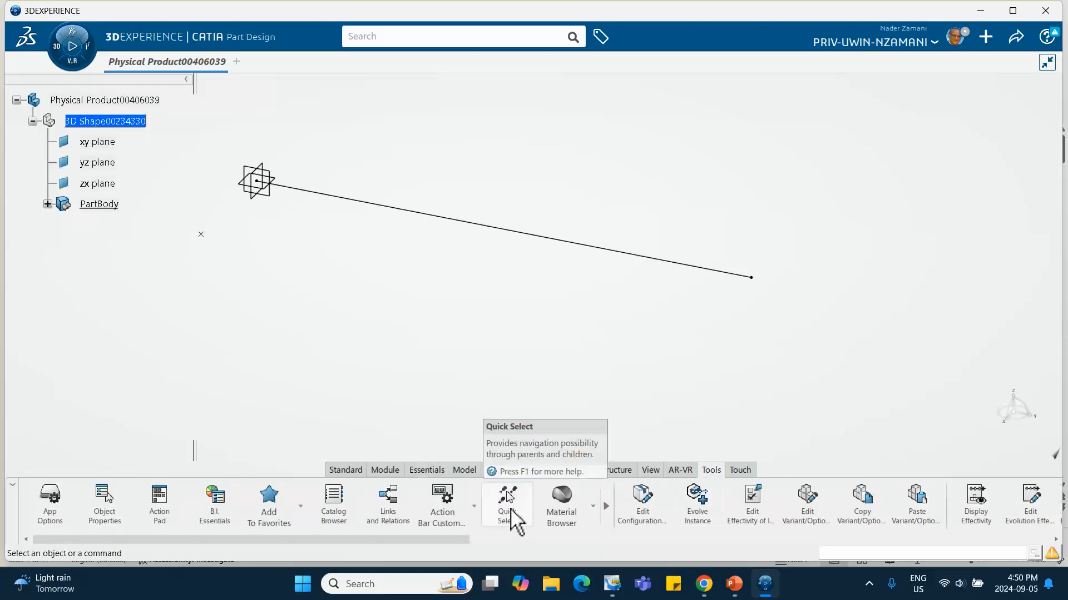
pyautogui.click(593, 511)
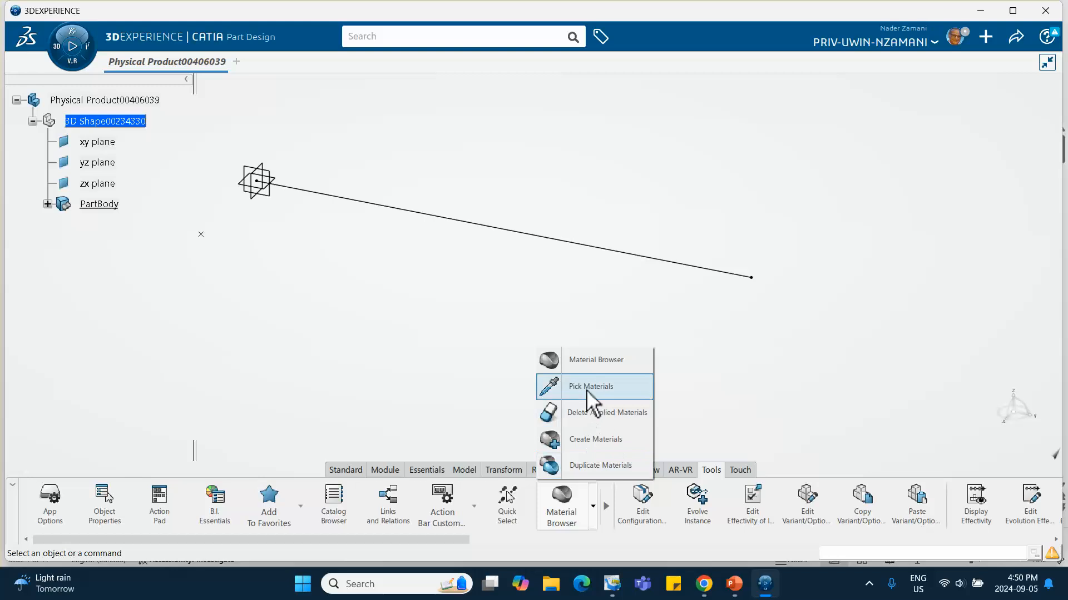
pyautogui.click(593, 441)
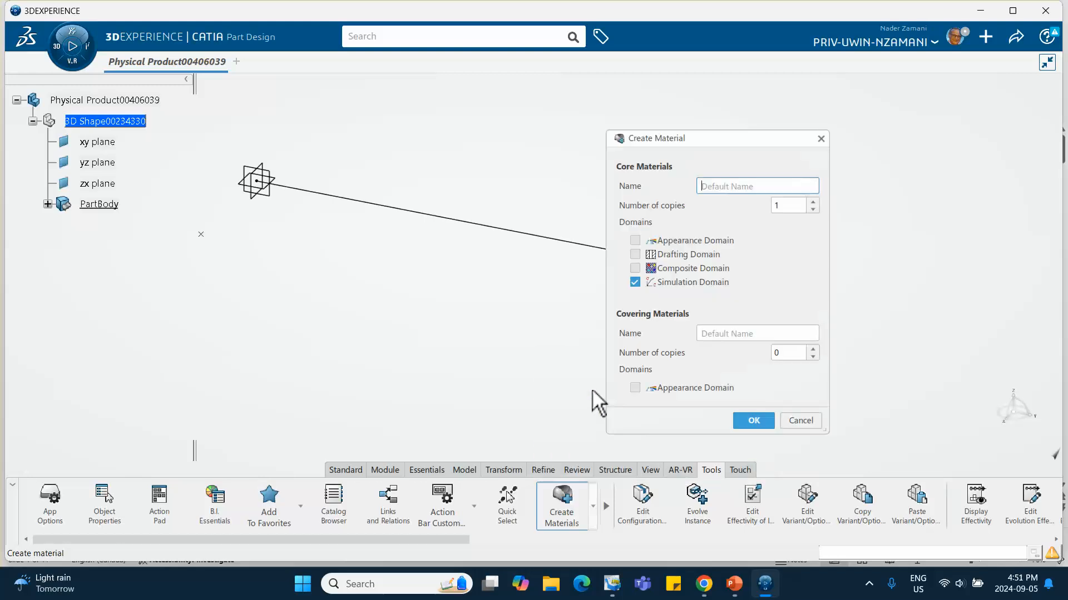
pyautogui.click(750, 421)
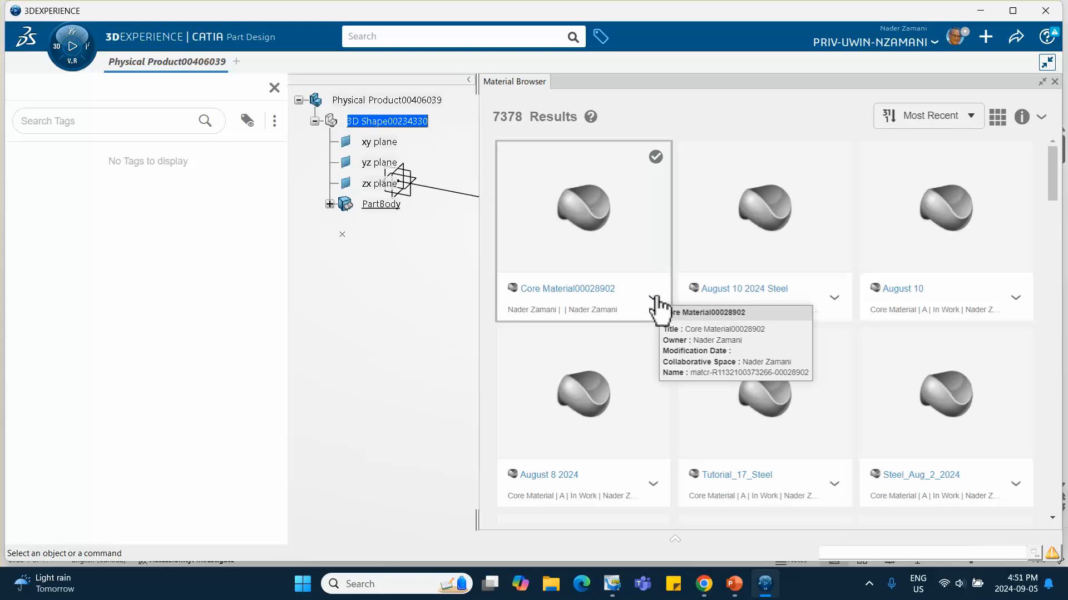
pyautogui.click(1054, 81)
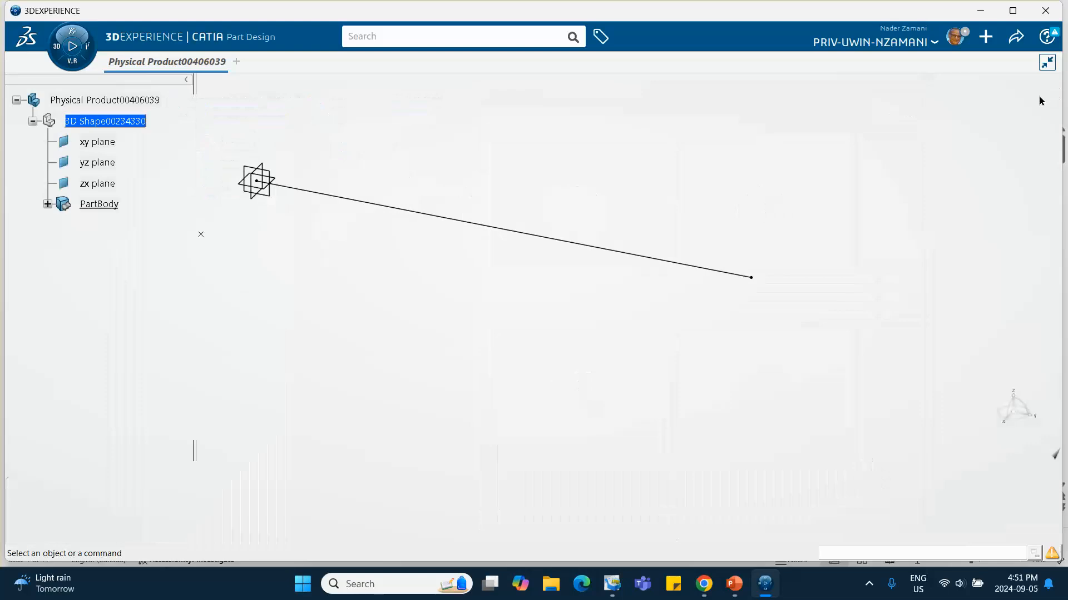
# Step: Create a core material named "steel sep 5 2024" with only the Simulation Domain
pyautogui.click(561, 500)
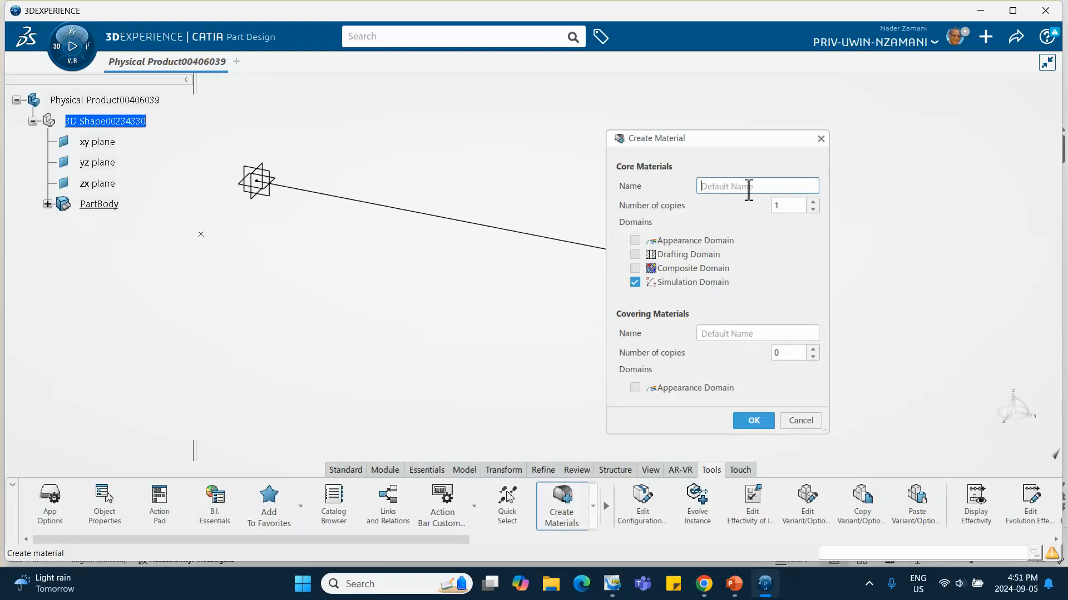
pyautogui.write('steel sep 5 2024')
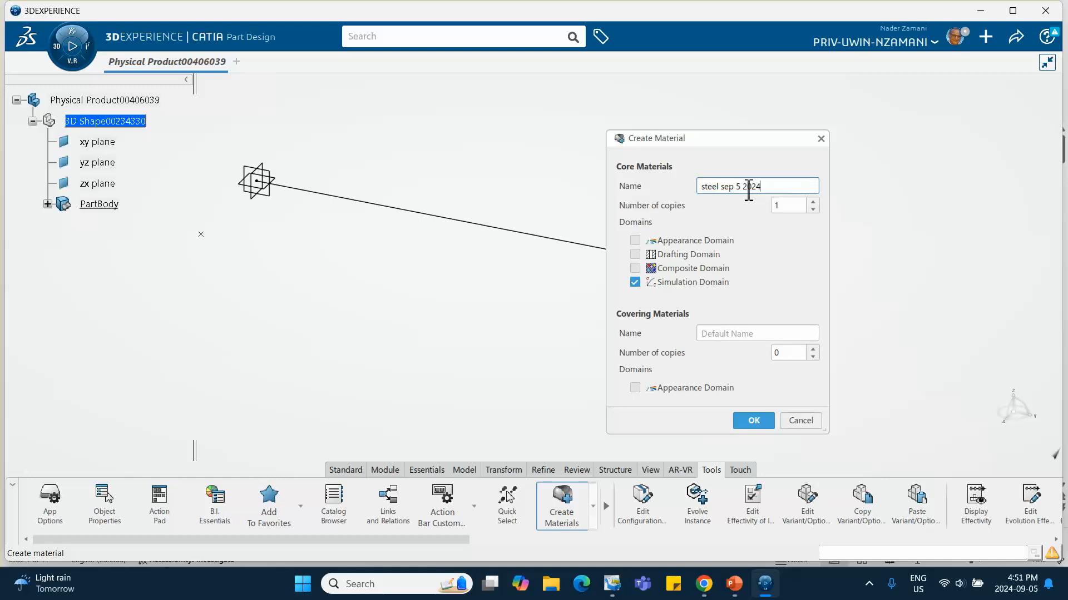
pyautogui.click(753, 421)
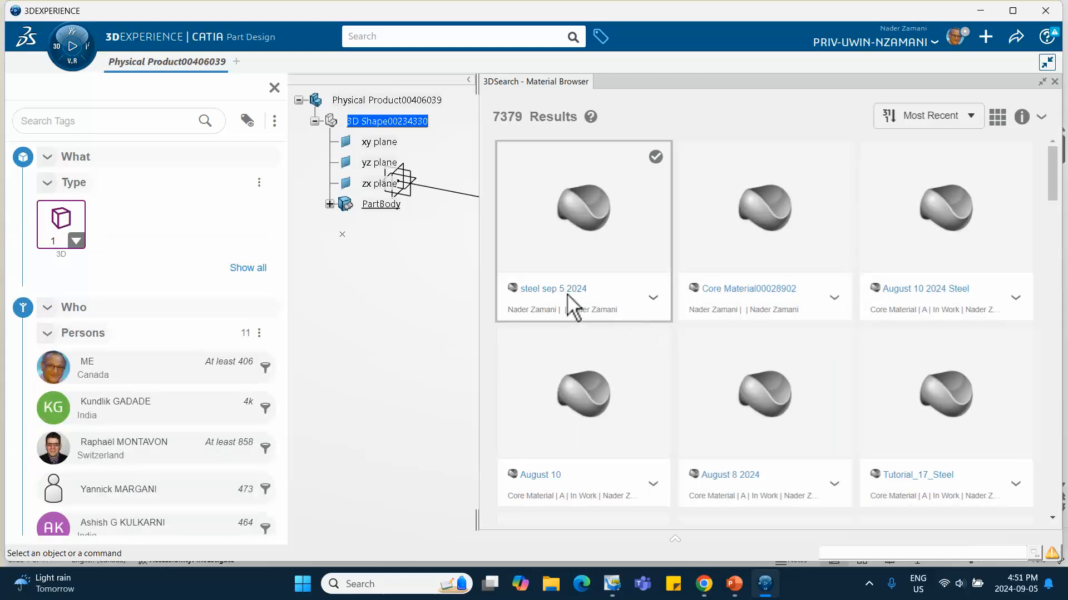
# Step: Apply the "steel sep 5 2024" material to the top-level physical product and expand the Materials node in a widened tree
pyautogui.click(653, 308)
pyautogui.click(652, 298)
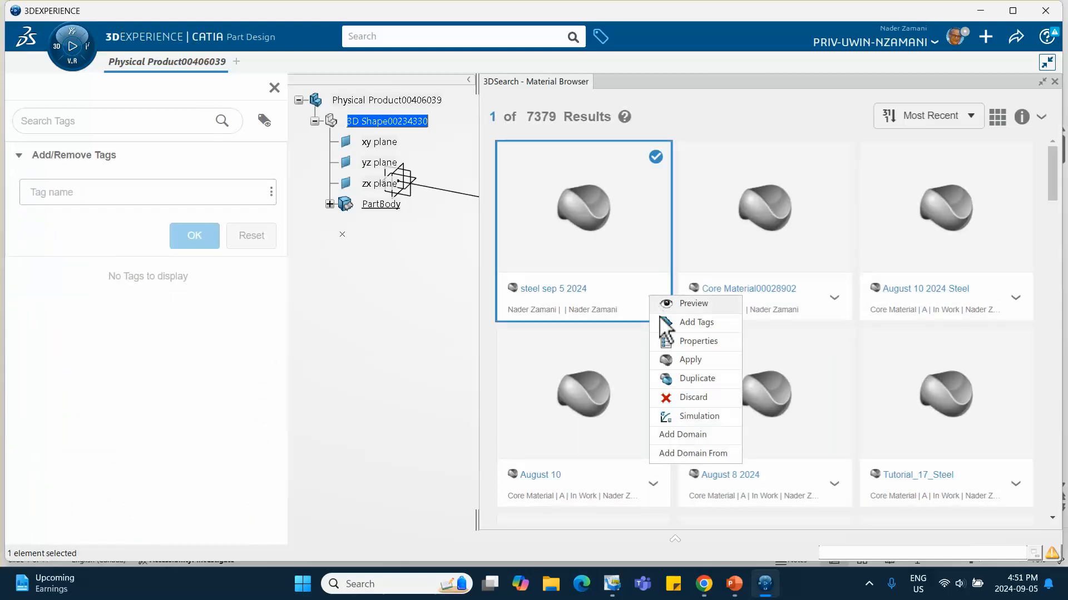
pyautogui.click(680, 358)
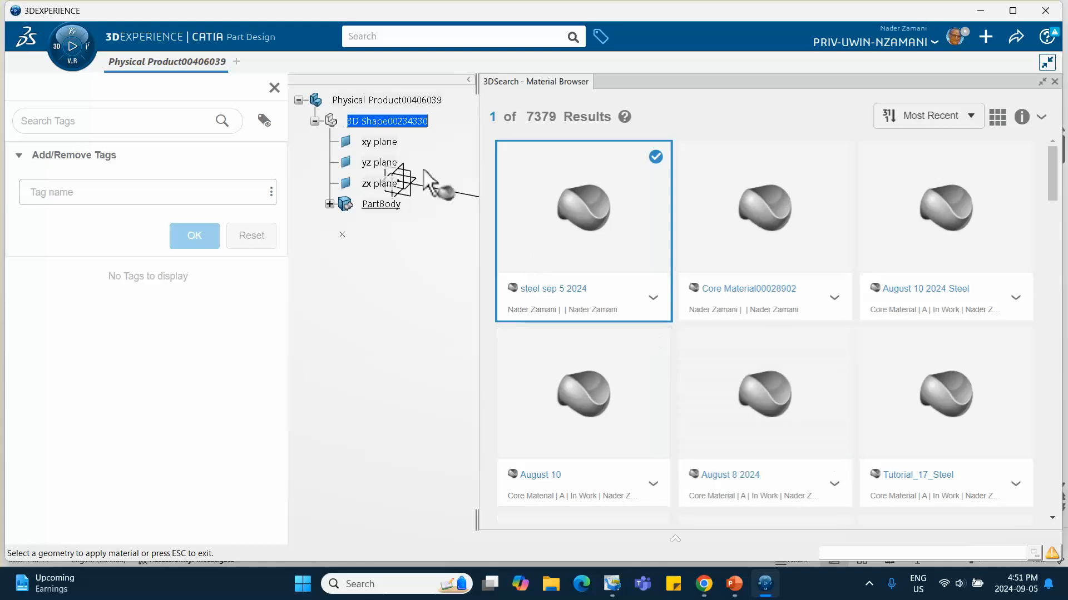
pyautogui.click(374, 103)
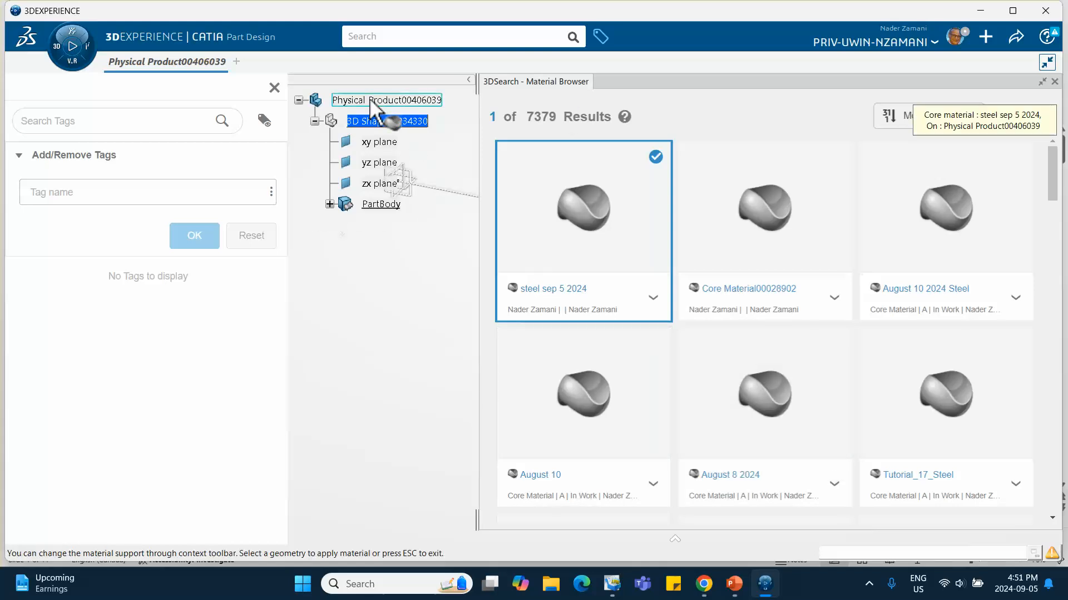
pyautogui.click(559, 121)
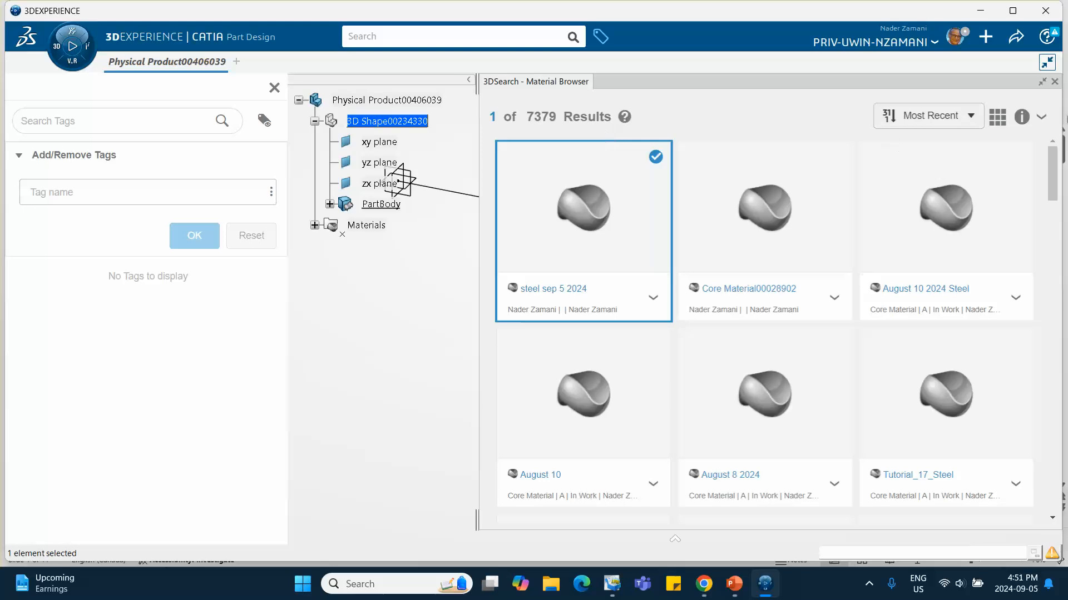
pyautogui.click(1053, 82)
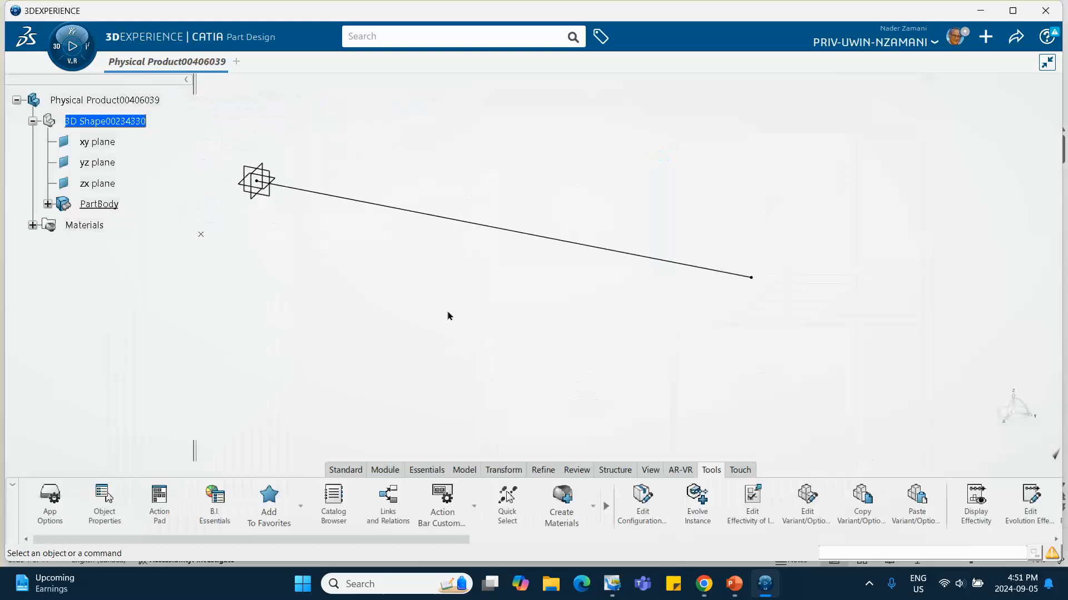
pyautogui.click(33, 225)
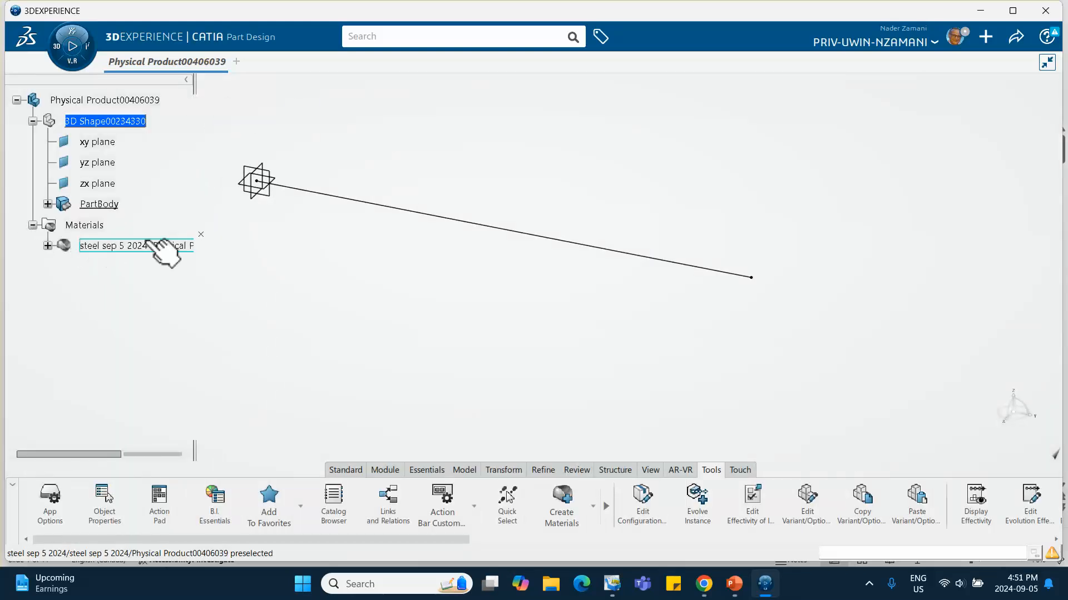
pyautogui.moveTo(194, 88); pyautogui.dragTo(226, 86)
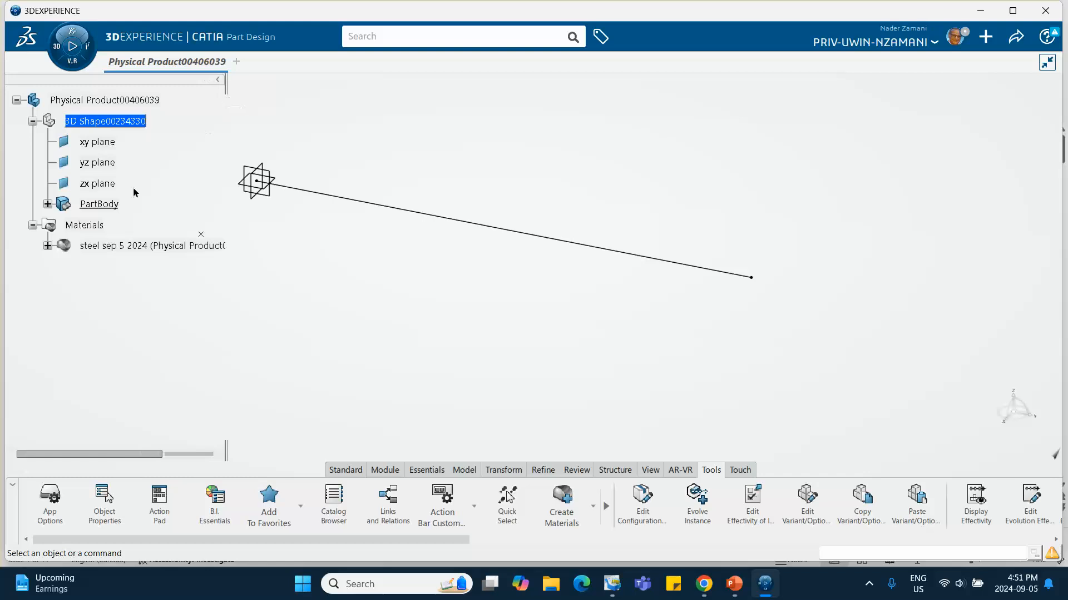
# Step: Open the steel material's simulation domain and enable the Elastic option under Abaqus Multiphysics, Mechanical, Elasticity
pyautogui.click(48, 245)
pyautogui.click(133, 269)
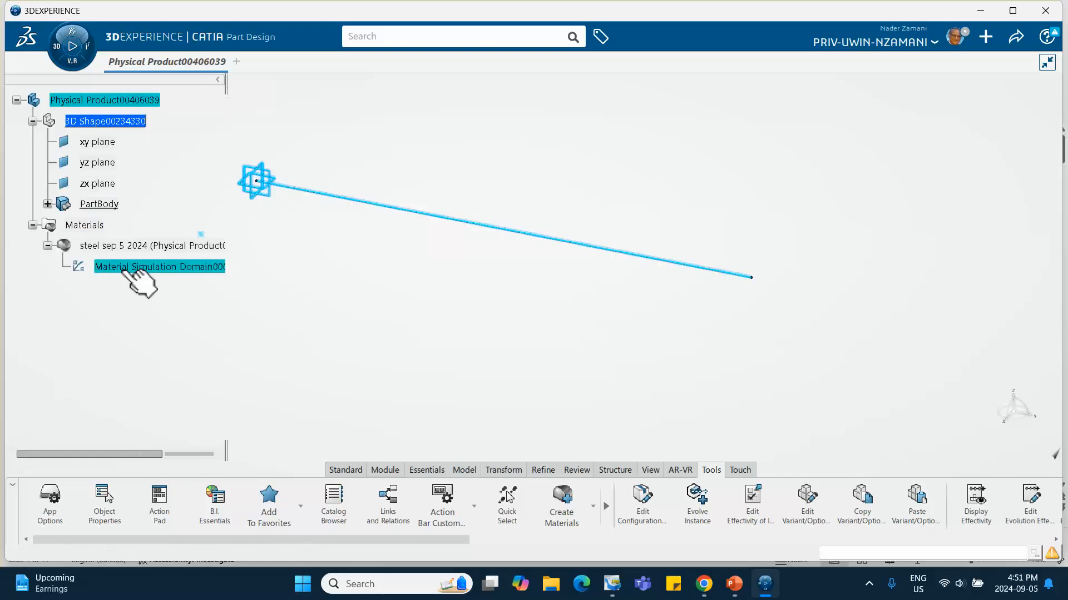
pyautogui.doubleClick(134, 268)
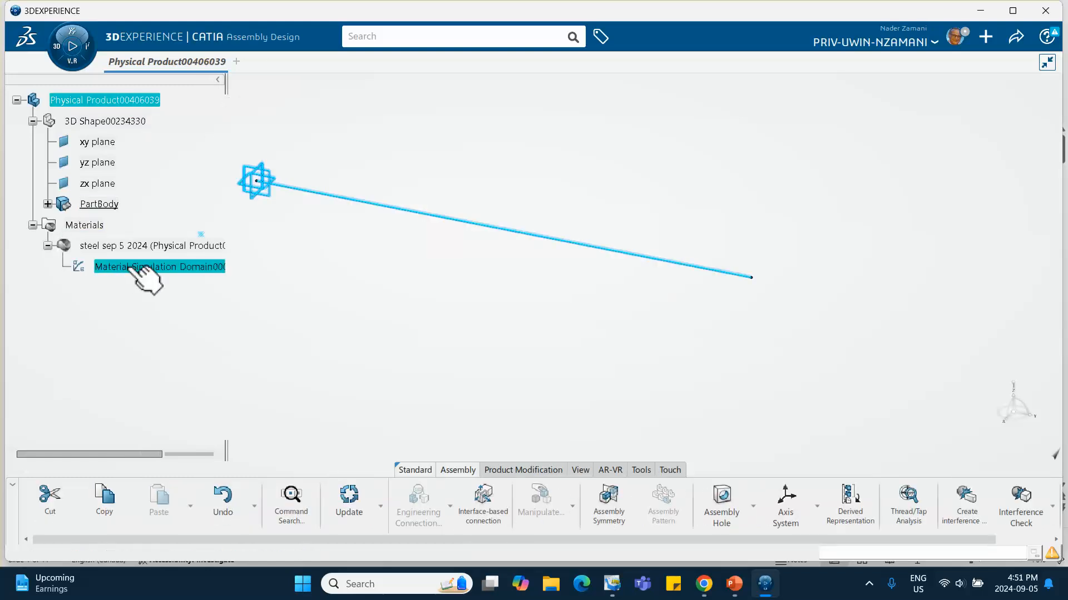
pyautogui.click(475, 212)
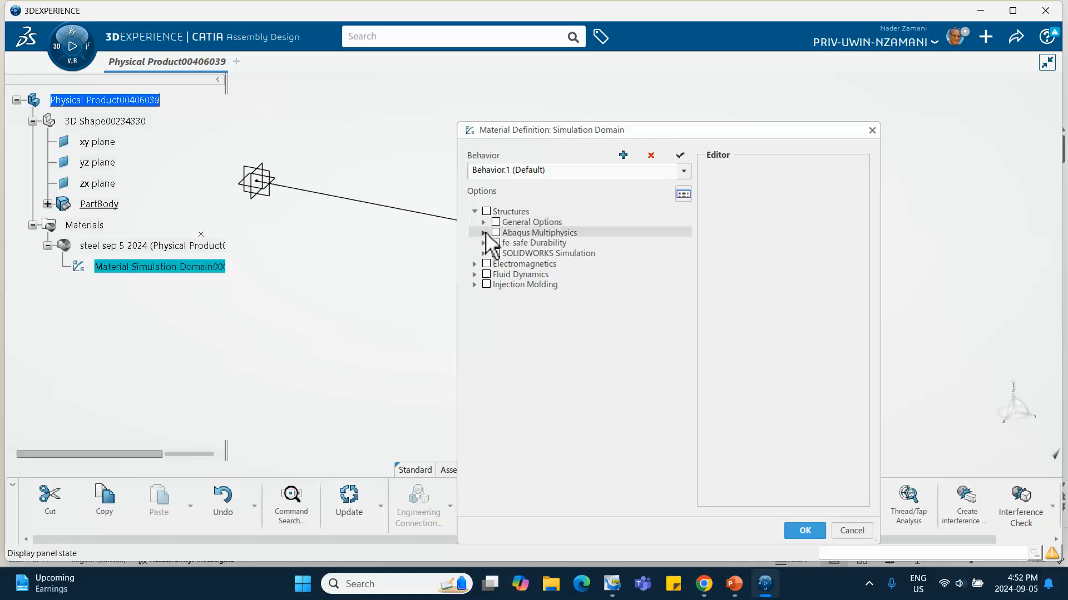
pyautogui.click(484, 233)
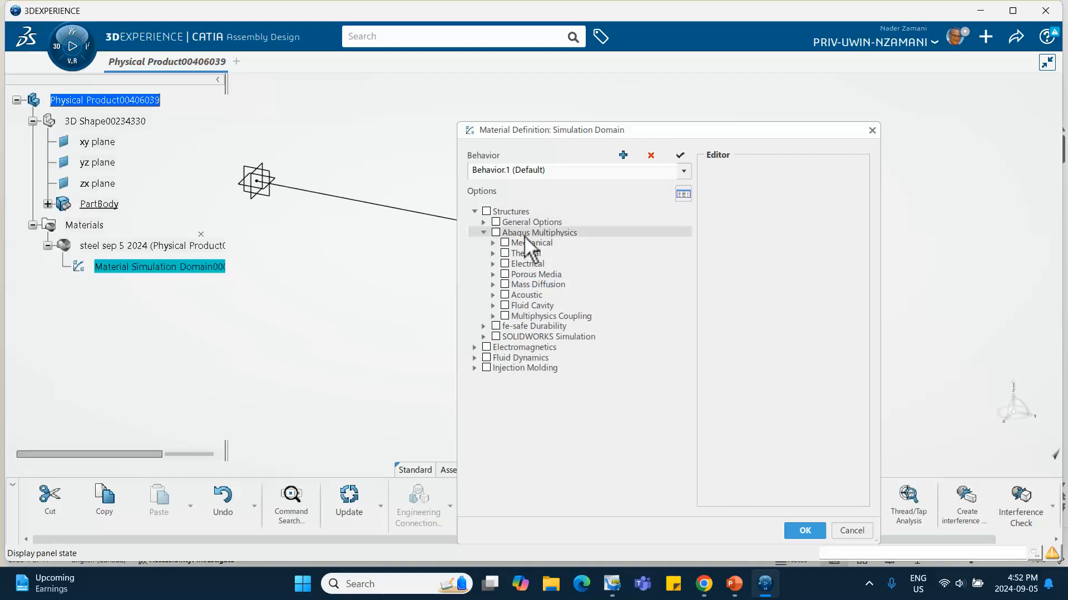
pyautogui.click(493, 243)
pyautogui.click(501, 253)
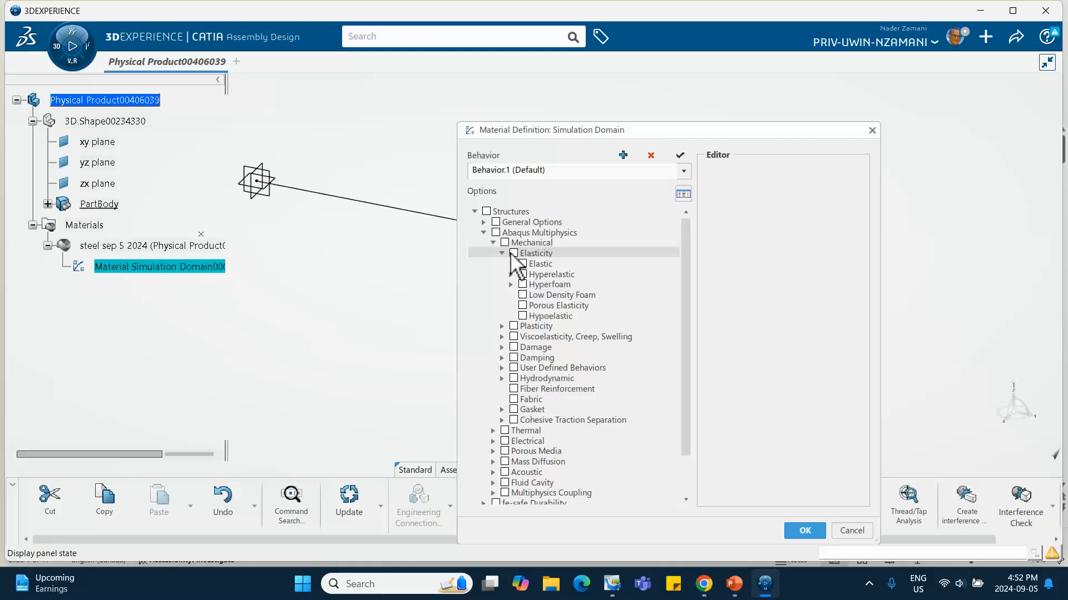
pyautogui.click(522, 263)
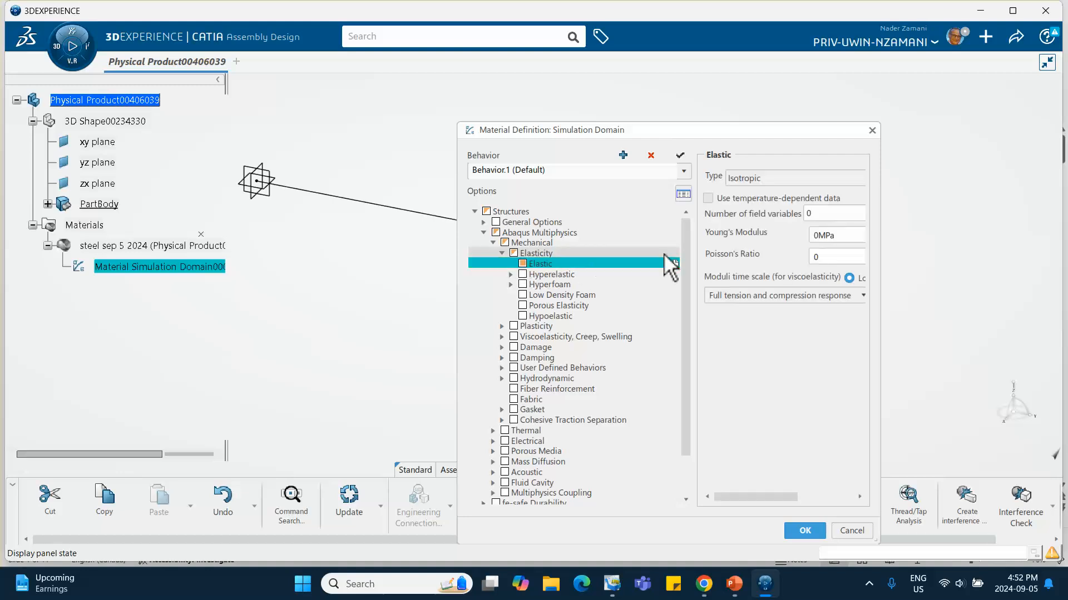
# Step: Set the elastic material's Young's modulus to 290000 ksi and Poisson's ratio to 0.3, accept the definition, and collapse the Materials node
pyautogui.click(828, 236)
pyautogui.click(821, 236)
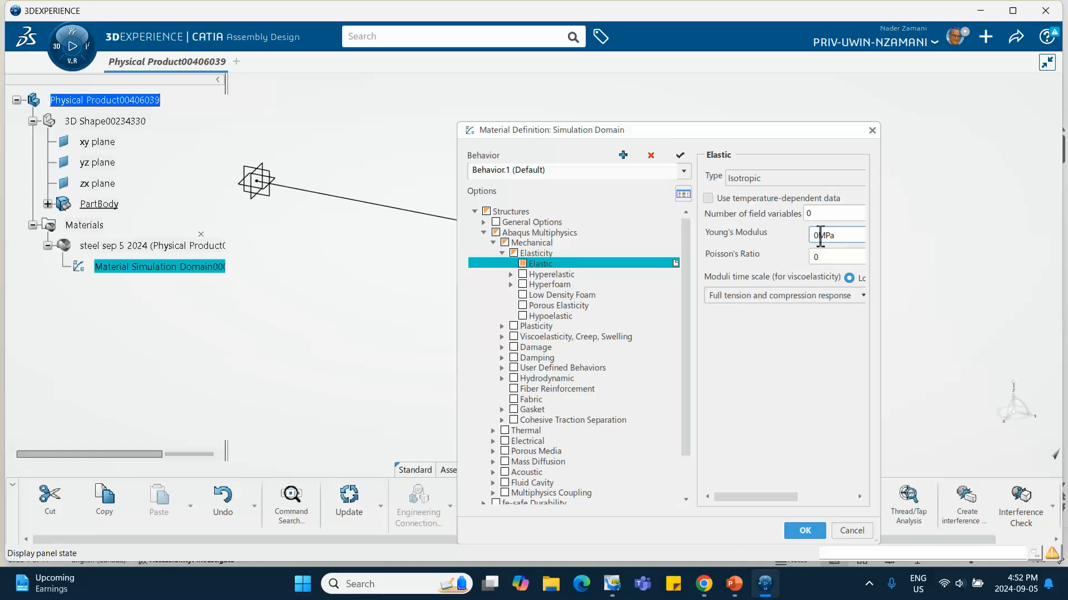
pyautogui.doubleClick(821, 236)
pyautogui.write('290000ksi')
pyautogui.click(839, 257)
pyautogui.moveTo(829, 259); pyautogui.dragTo(797, 252)
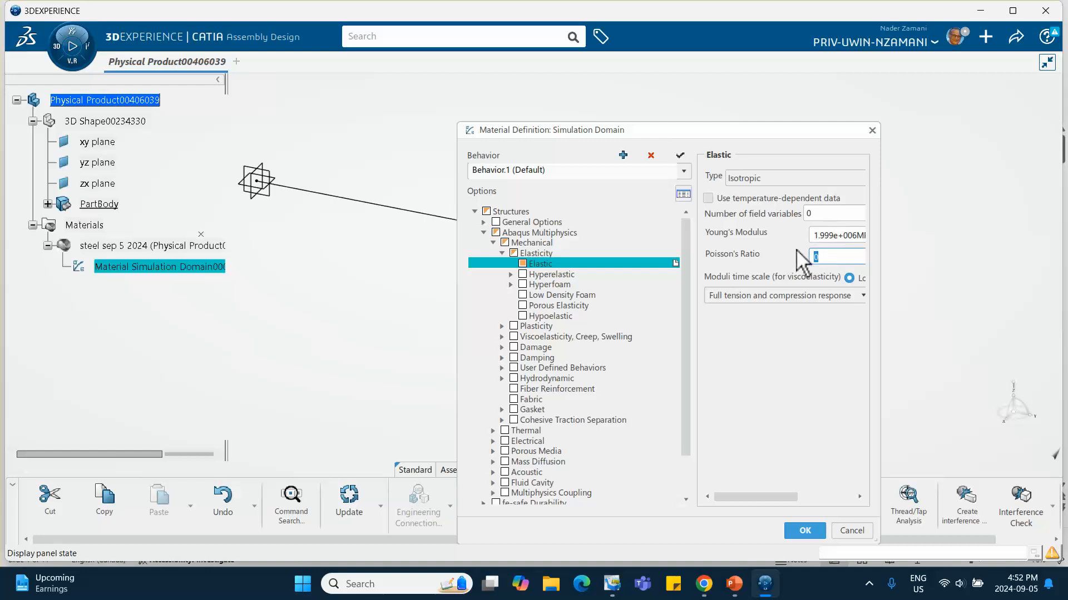
pyautogui.press('BackSpace')
pyautogui.write('.3')
pyautogui.click(804, 529)
pyautogui.click(548, 386)
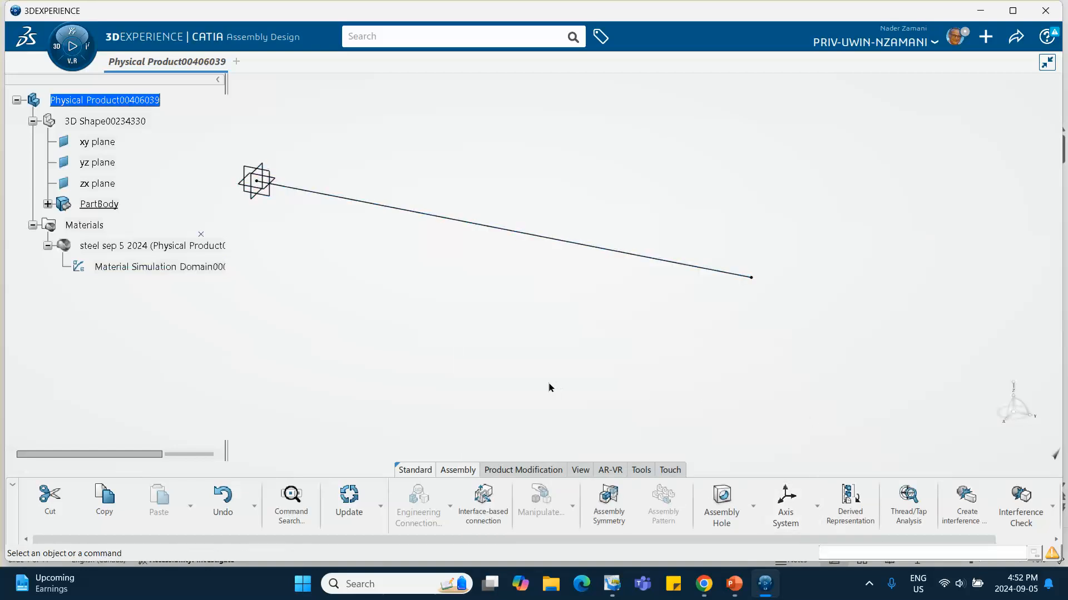
pyautogui.moveTo(529, 363); pyautogui.dragTo(589, 355, button='middle')
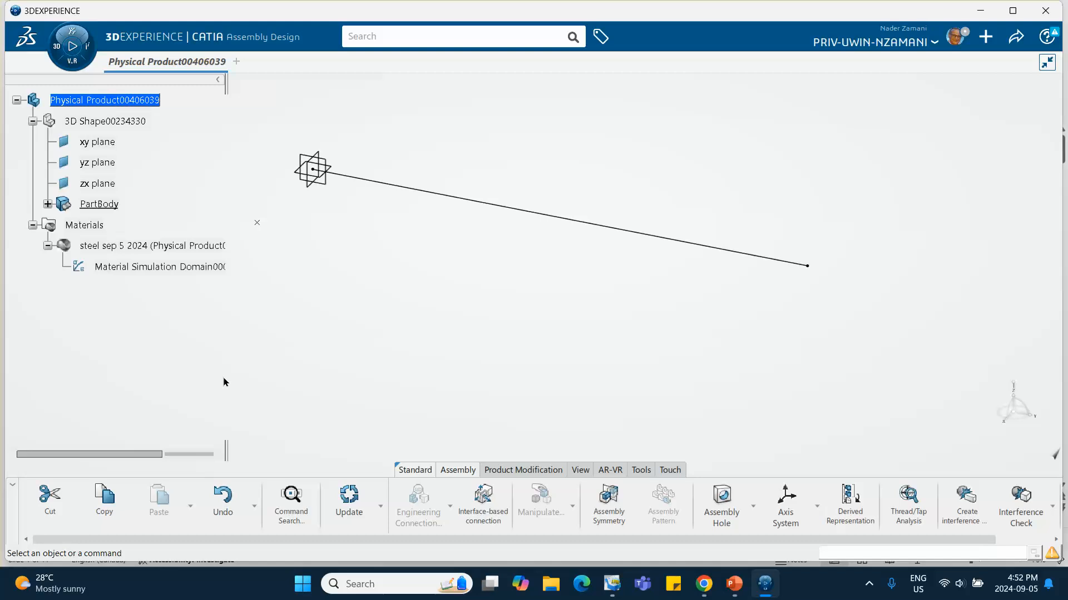
pyautogui.click(33, 225)
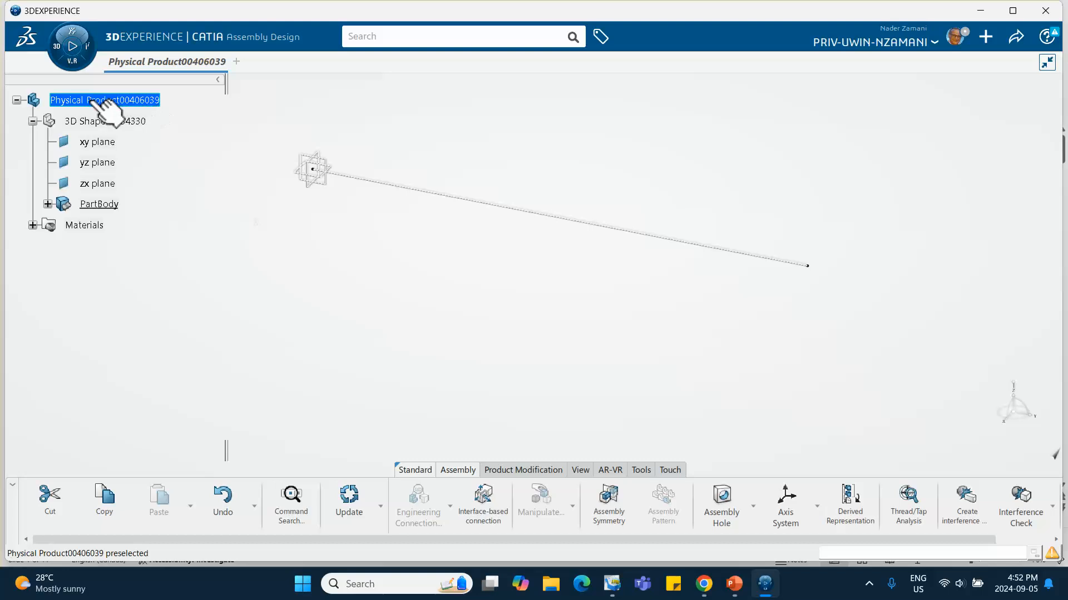
pyautogui.click(63, 58)
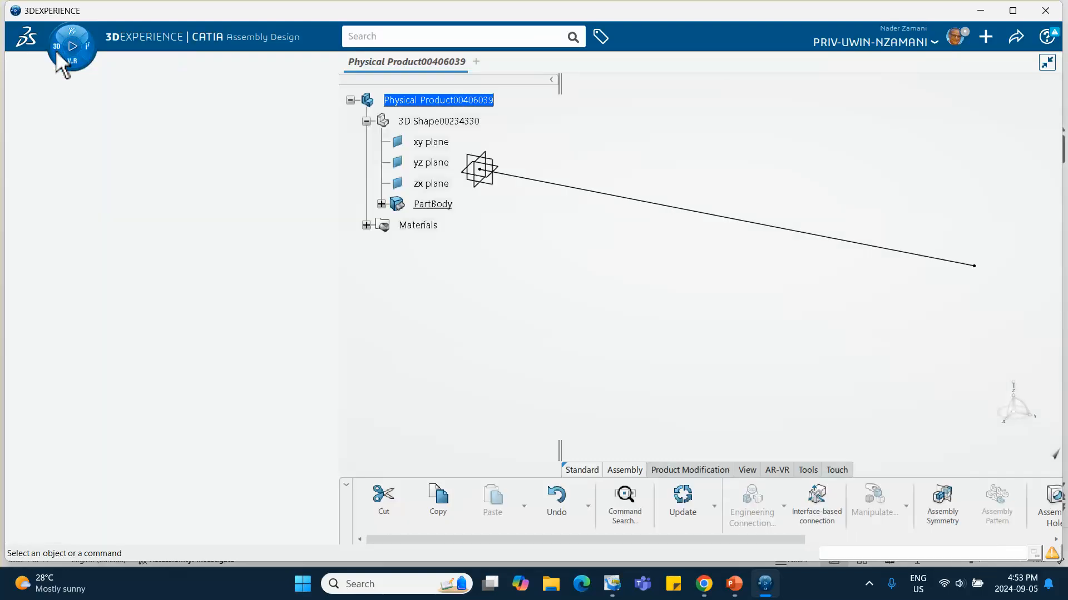
pyautogui.scroll(-3, 119, 298)
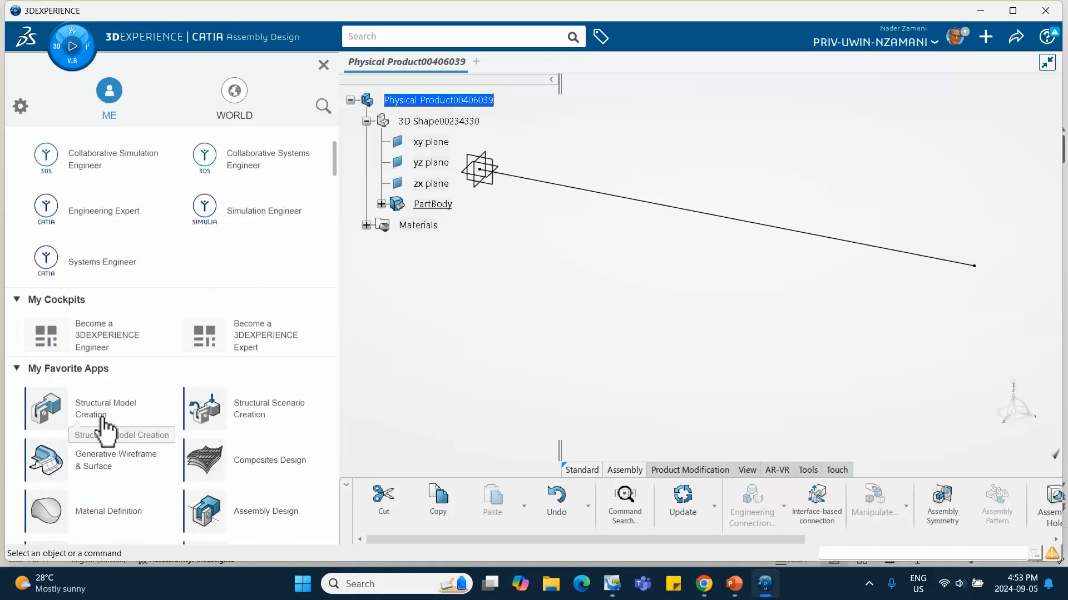
pyautogui.click(323, 65)
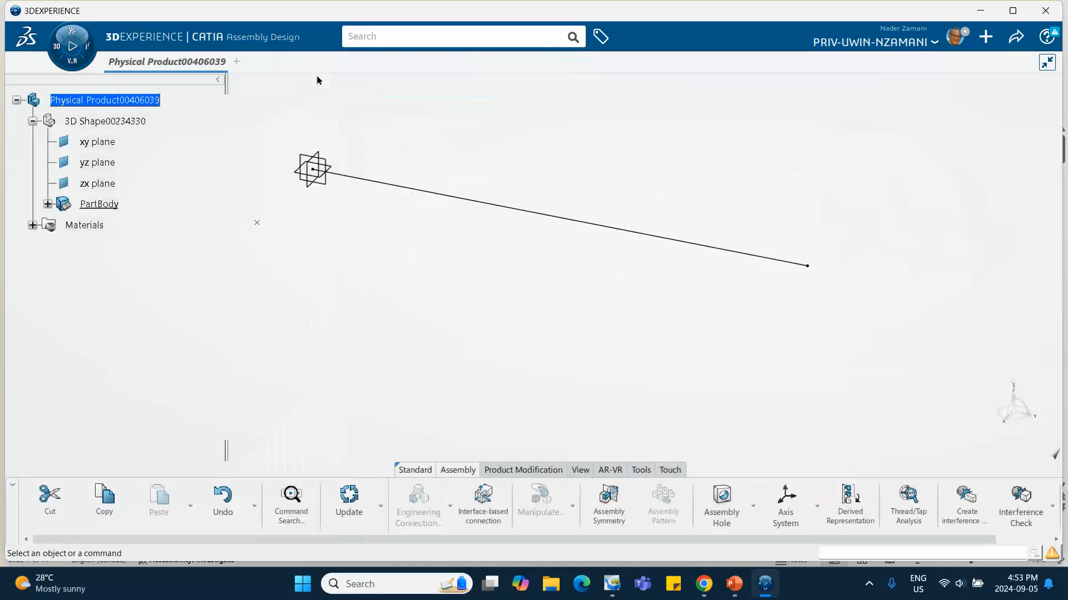
pyautogui.rightClick(147, 103)
pyautogui.moveTo(206, 404)
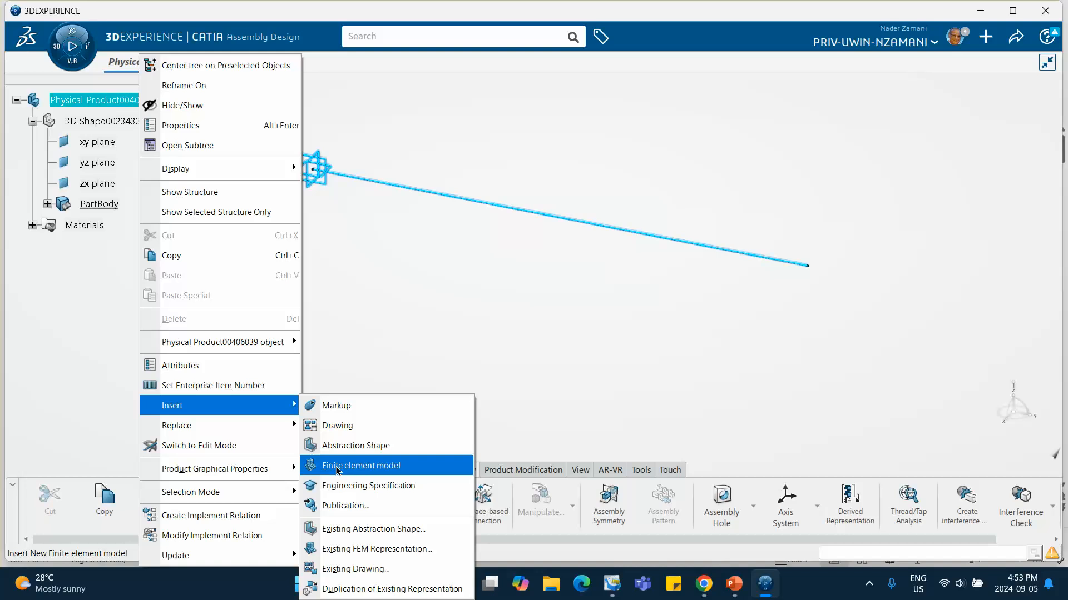
pyautogui.click(420, 226)
# Step: Switch to the Structural Model Creation app for the physical product, continue without updating the product structure, and insert a finite element model
pyautogui.click(55, 56)
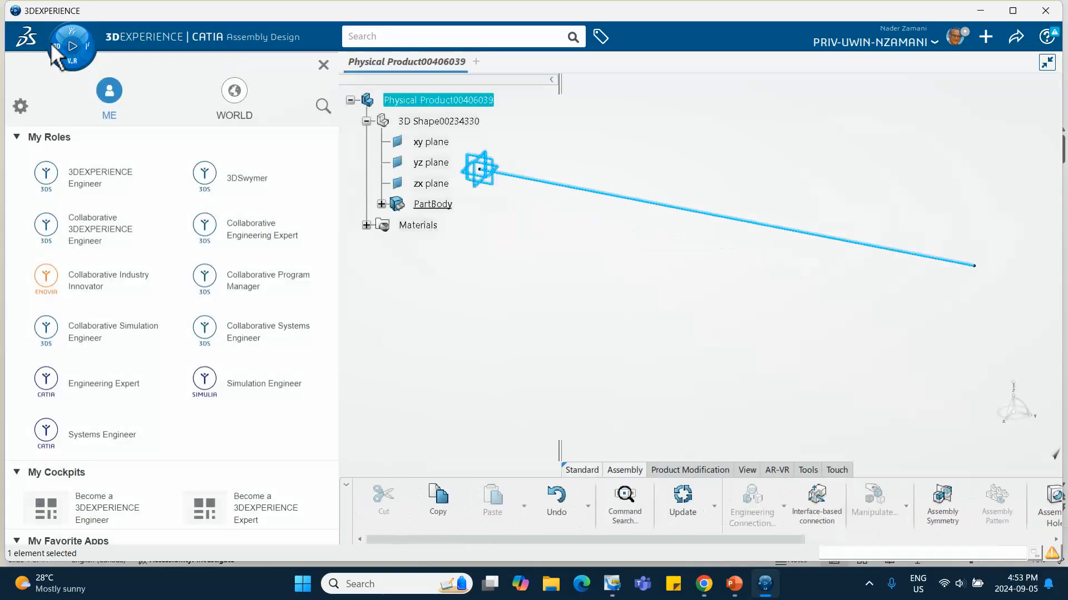
pyautogui.scroll(-4, 72, 341)
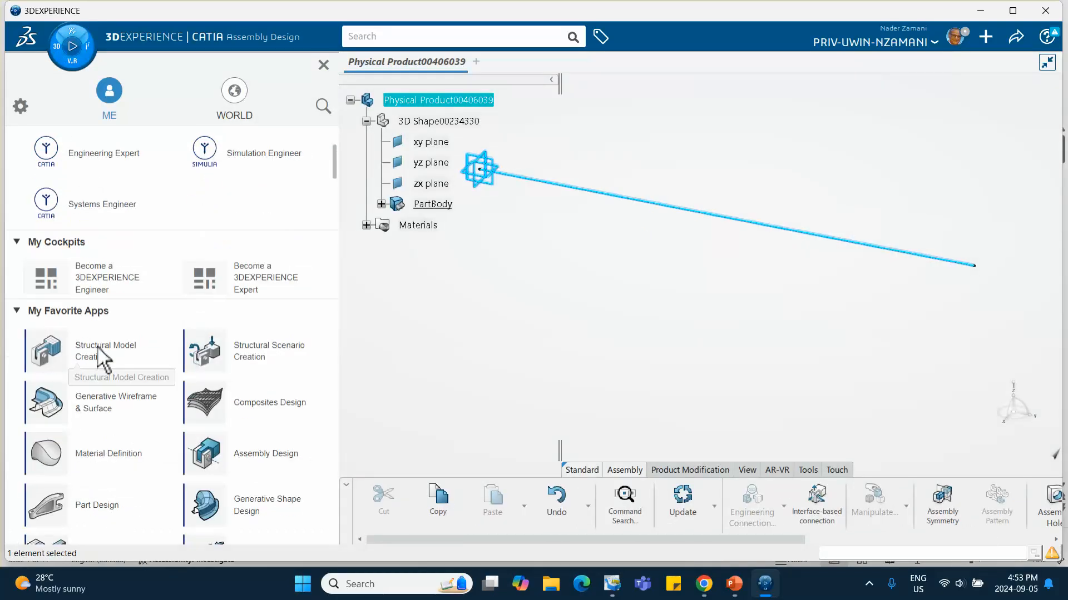
pyautogui.click(98, 349)
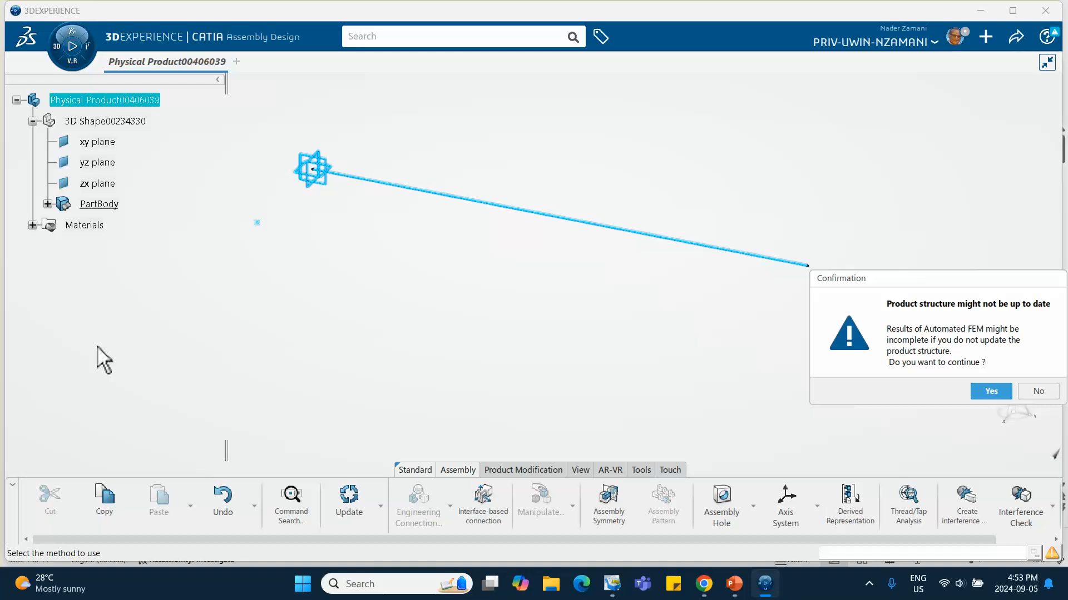
pyautogui.click(986, 393)
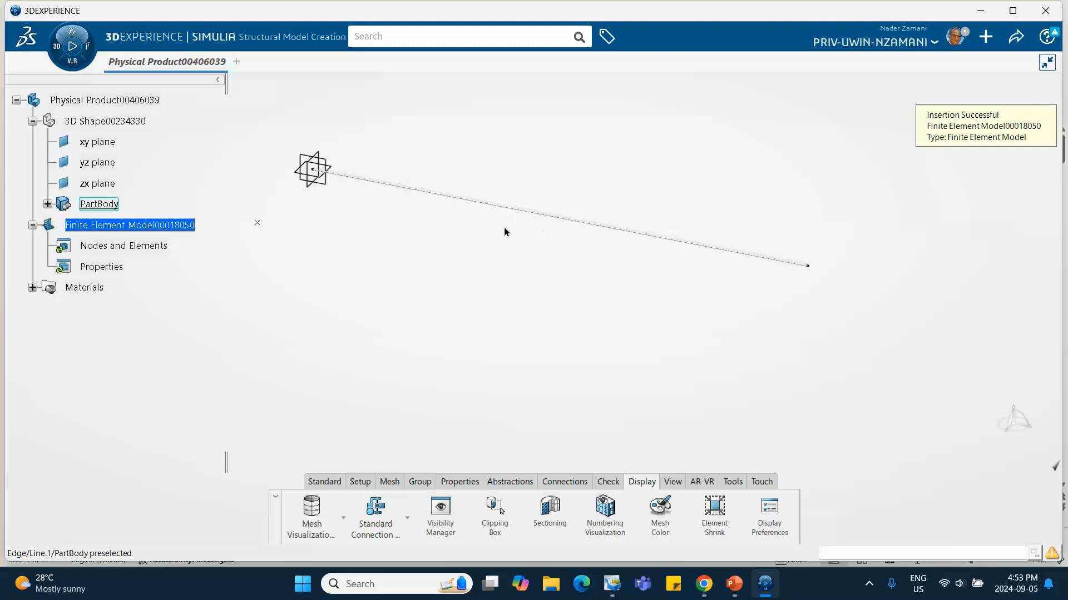
# Step: Create a beam mesh supported on the wireframe line, using linear elements and a mesh size of 2 in
pyautogui.click(390, 481)
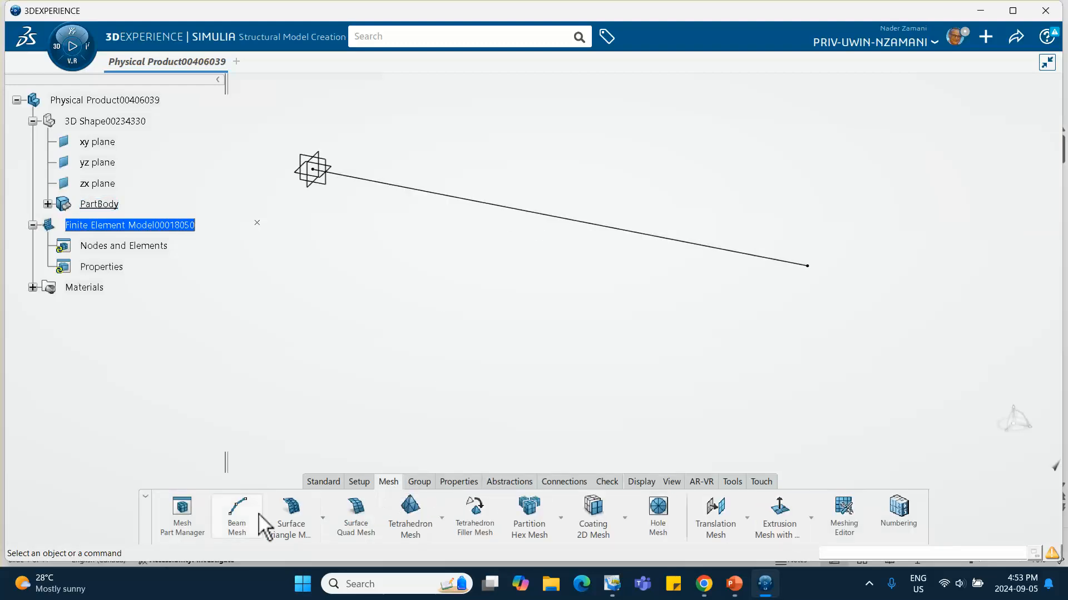
pyautogui.click(239, 522)
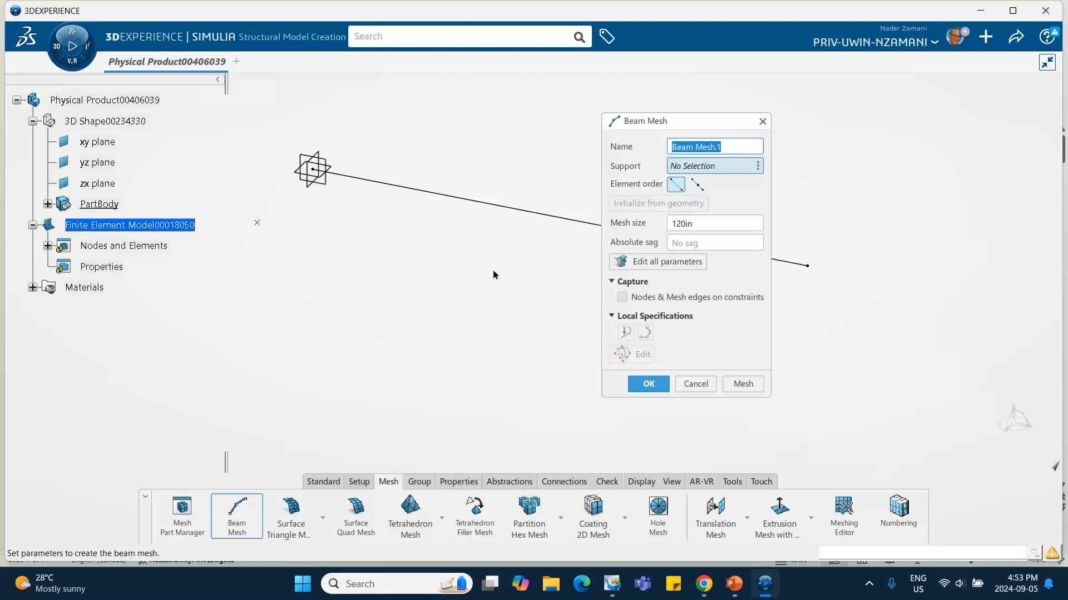
pyautogui.moveTo(505, 298); pyautogui.dragTo(477, 280, button='middle')
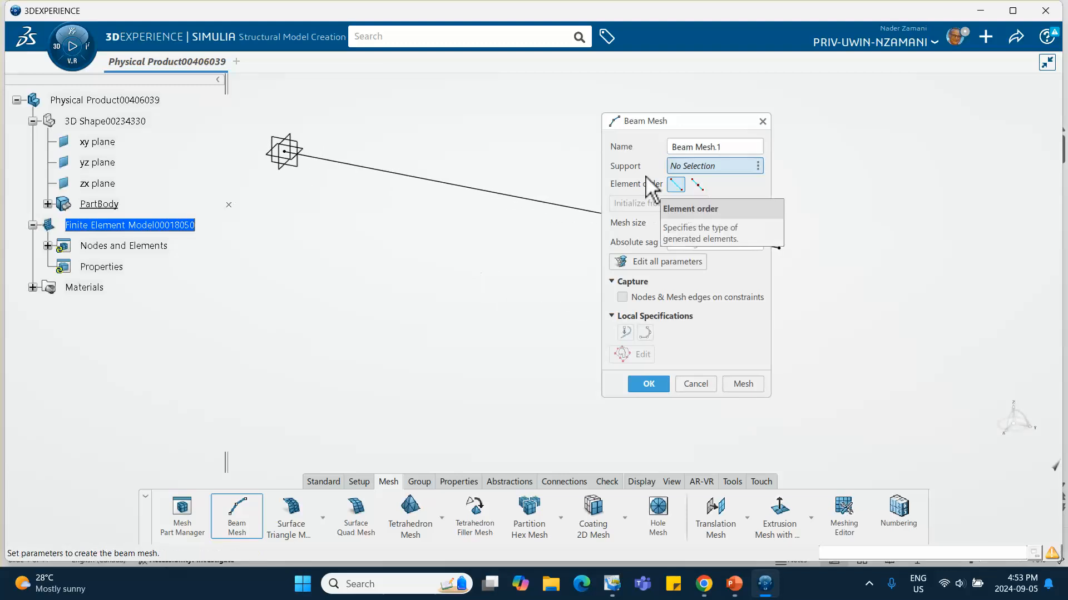
pyautogui.moveTo(691, 116); pyautogui.dragTo(843, 129)
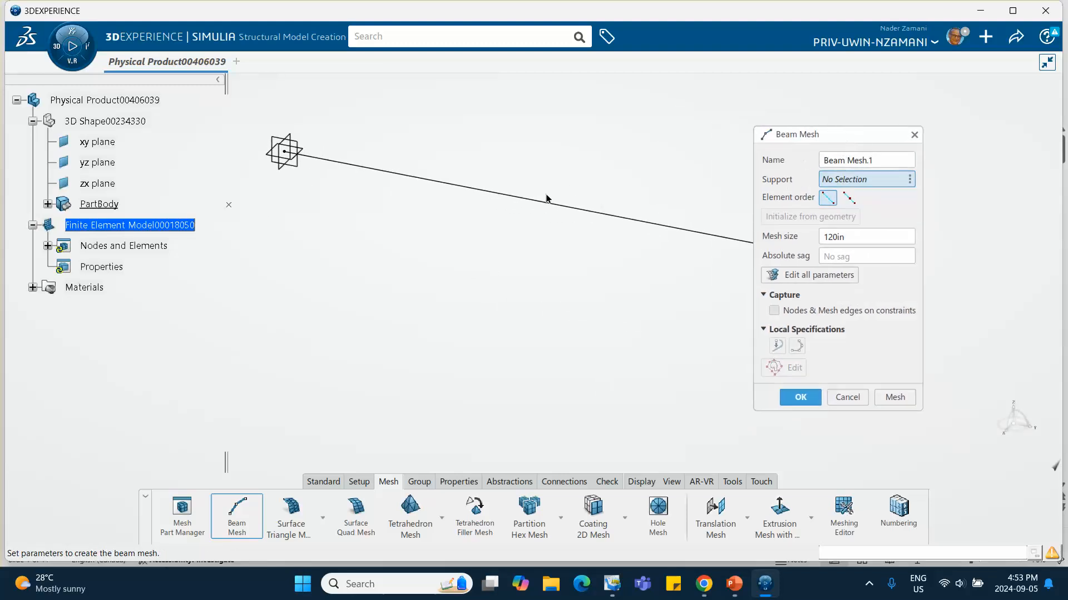
pyautogui.click(556, 207)
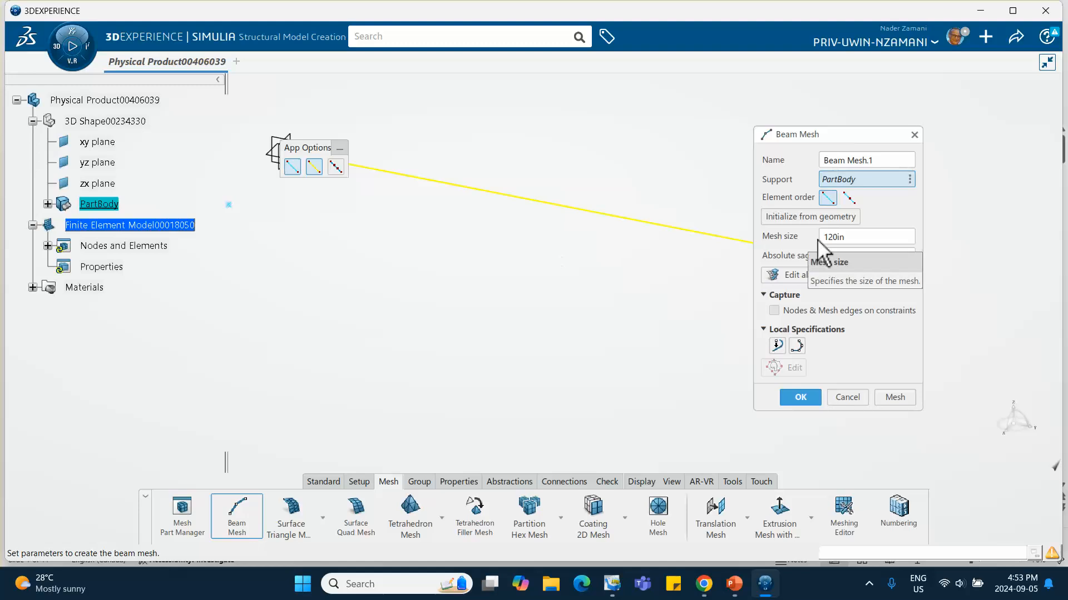
pyautogui.doubleClick(864, 236)
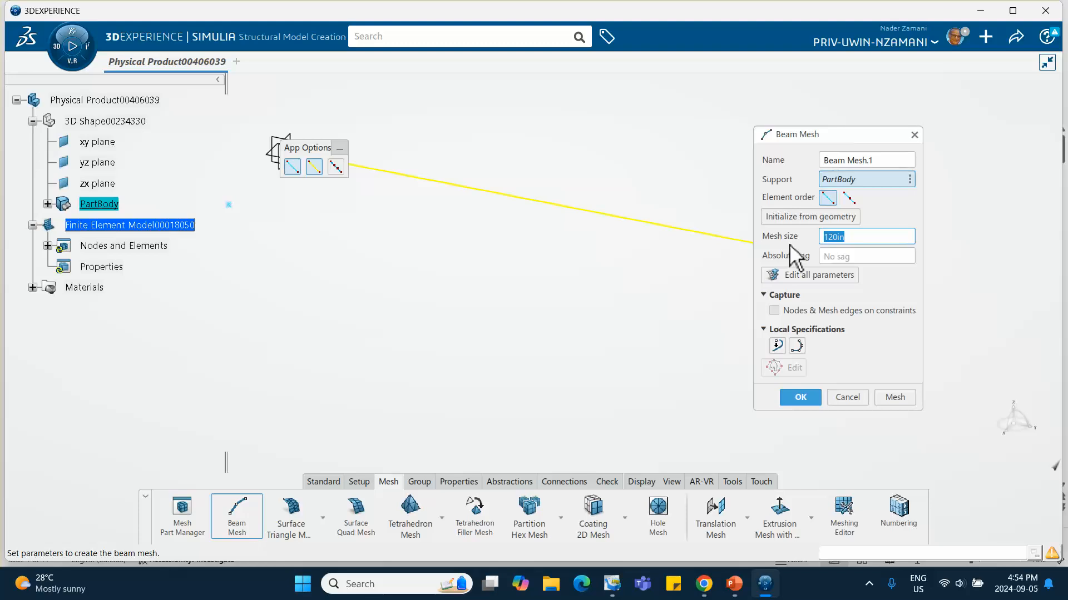
pyautogui.write('1')
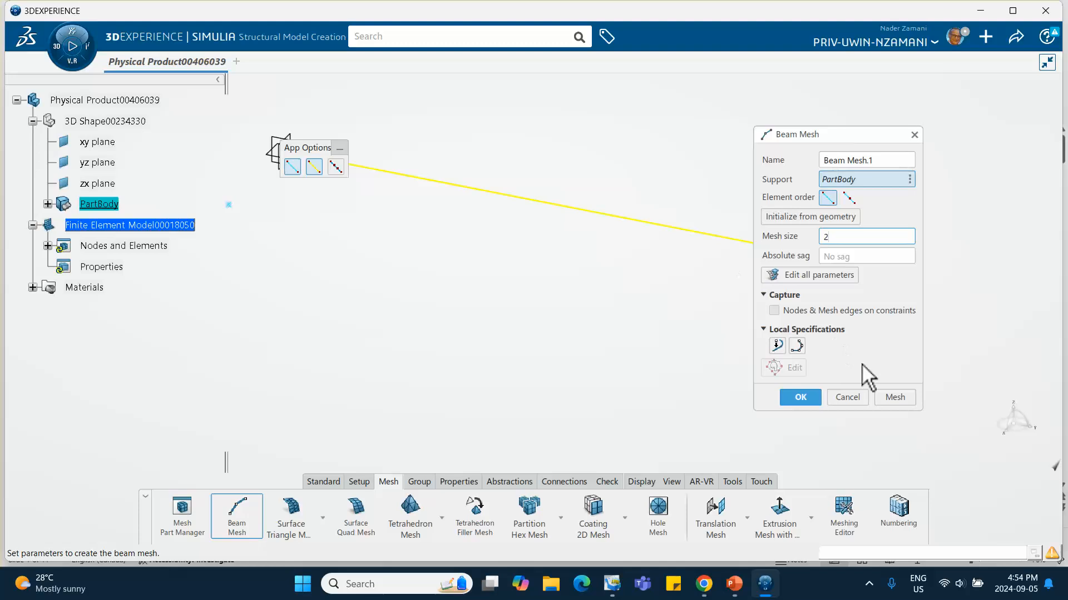
pyautogui.click(895, 397)
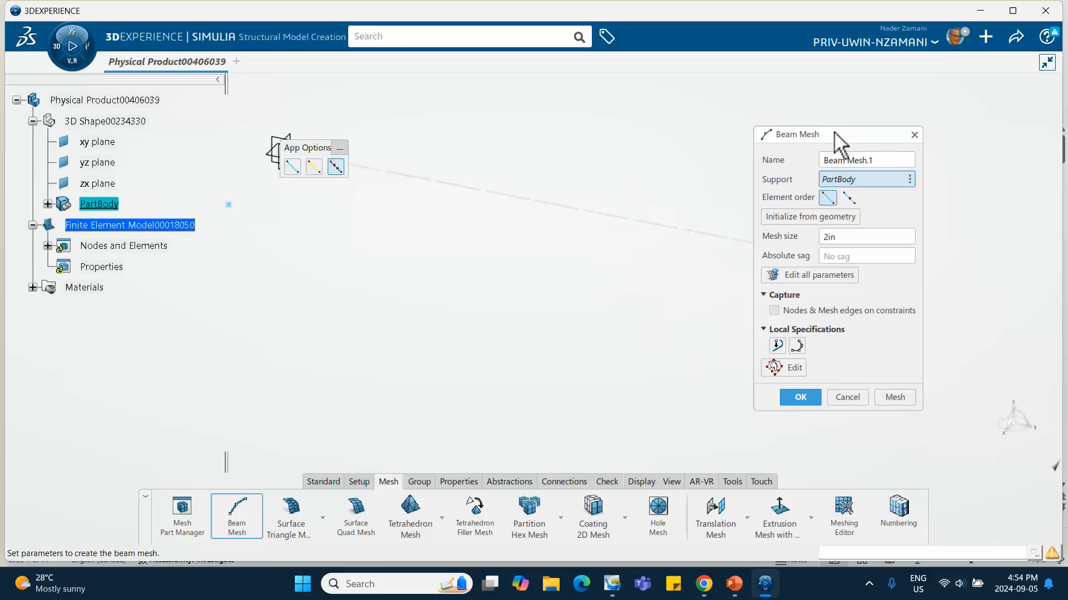
pyautogui.moveTo(839, 135); pyautogui.dragTo(923, 130)
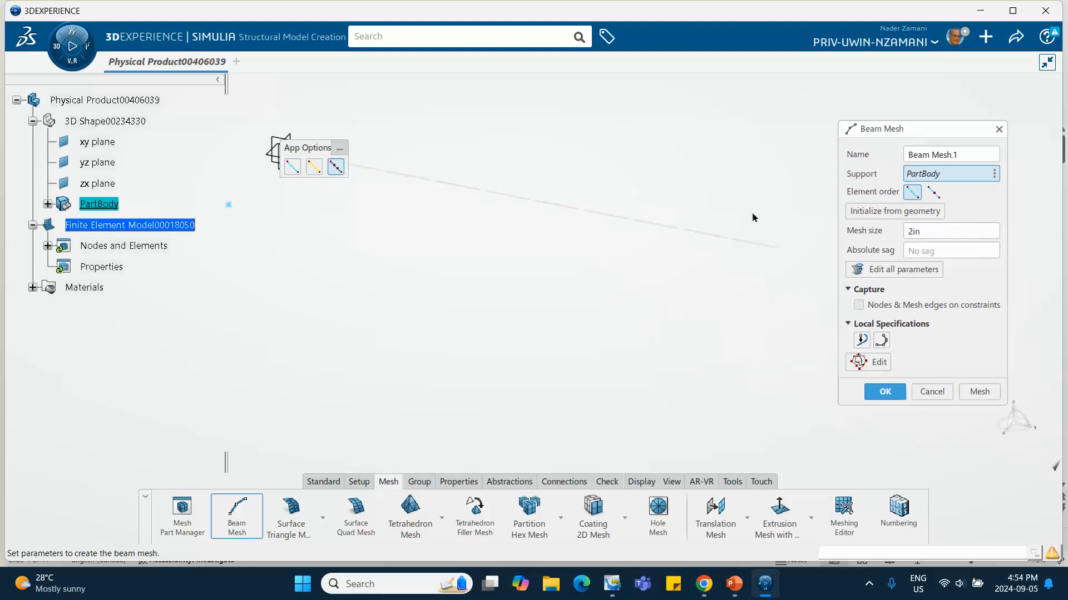
pyautogui.click(875, 392)
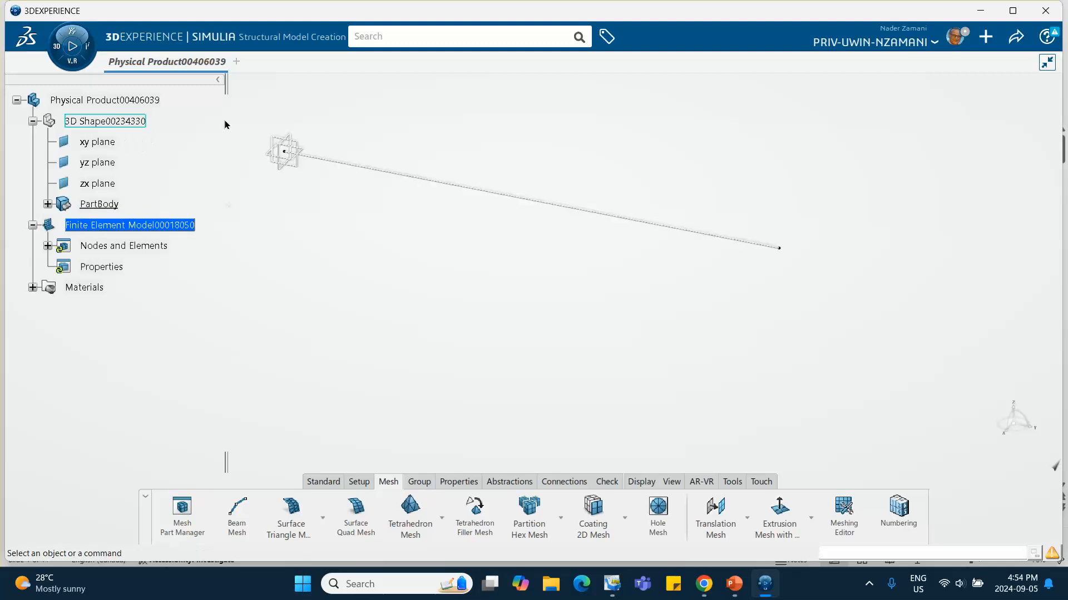
# Step: Hide the shapes through the Visibility Manager to examine the beam mesh alone, show them again, and minimize the manager
pyautogui.rightClick(561, 134)
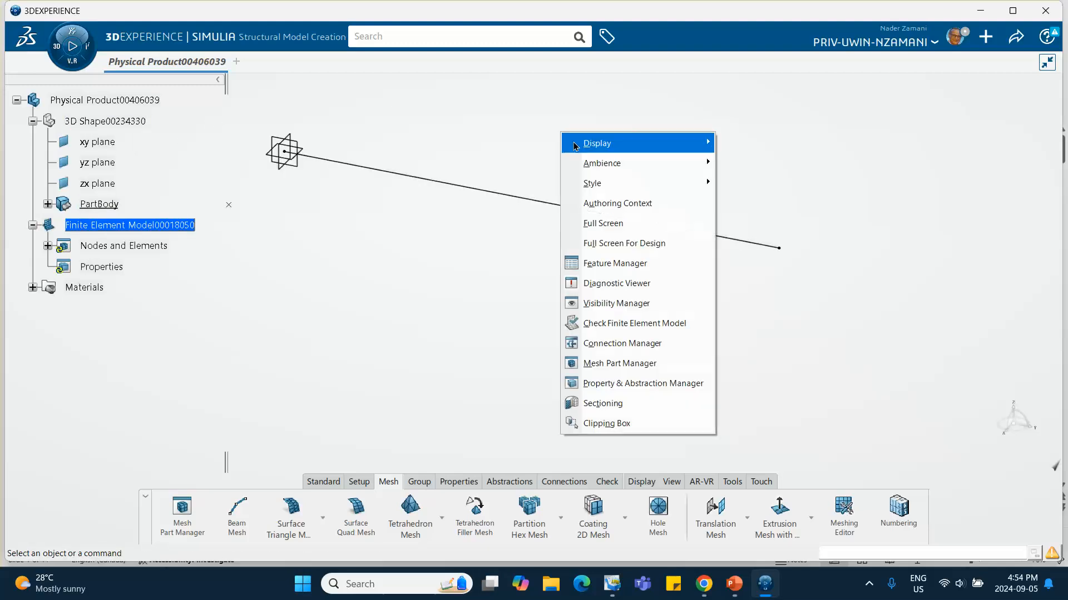
pyautogui.click(598, 306)
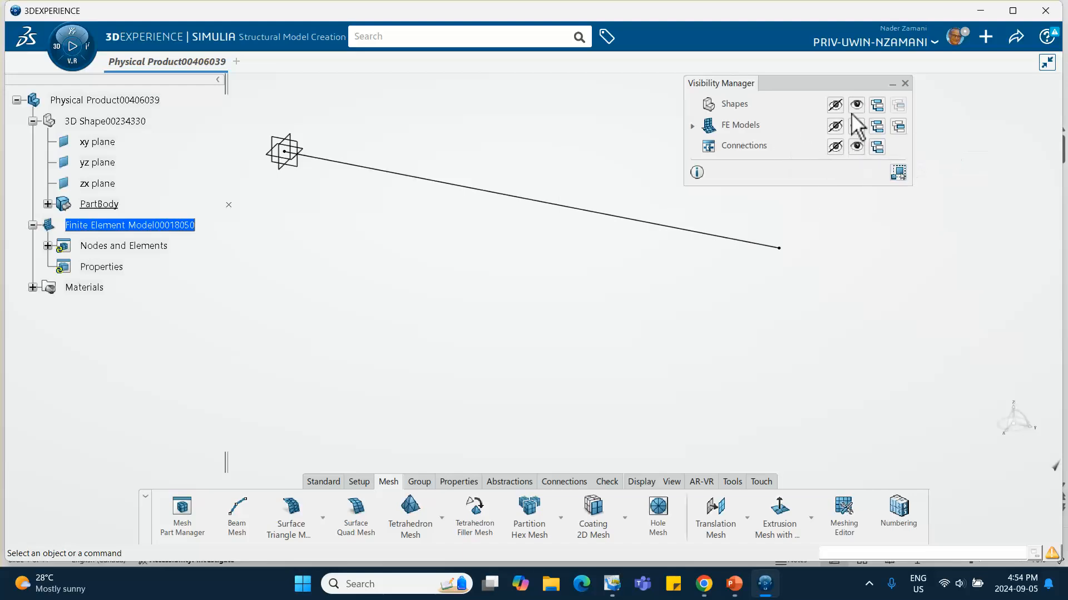
pyautogui.click(836, 106)
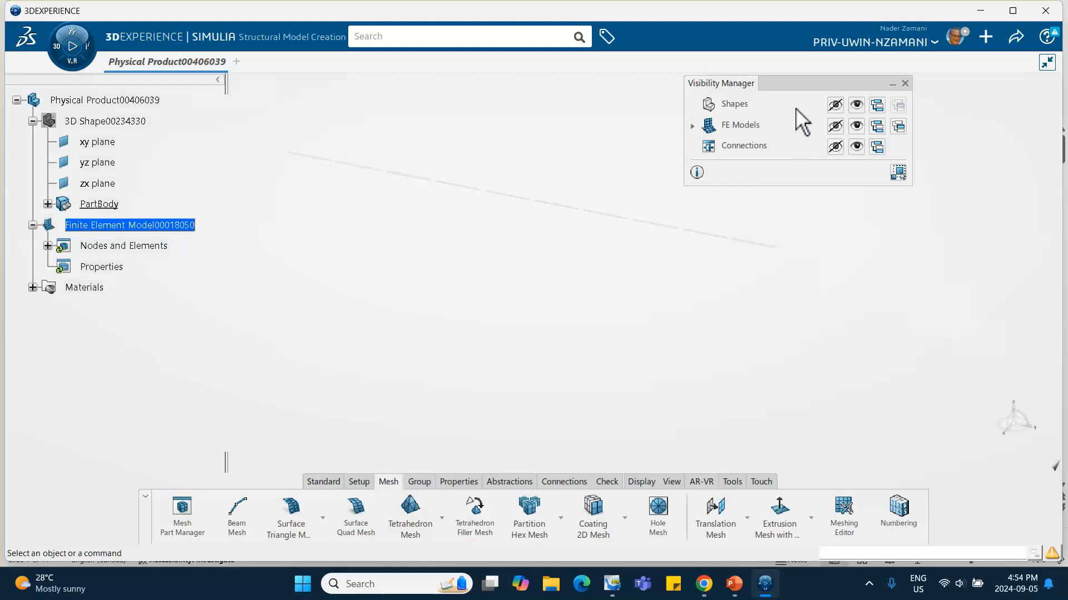
pyautogui.click(856, 104)
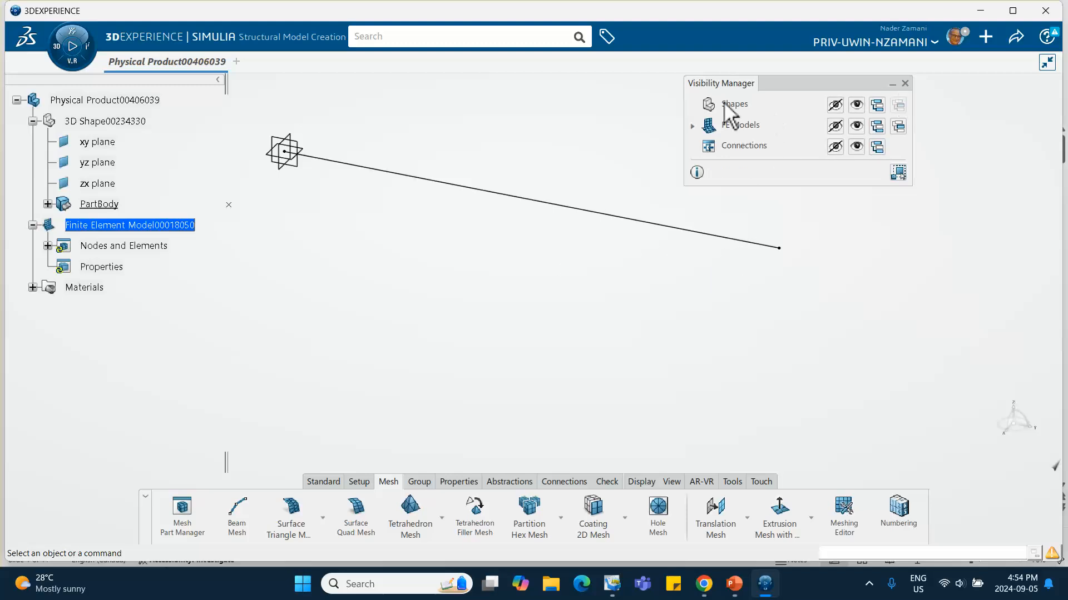
pyautogui.doubleClick(856, 84)
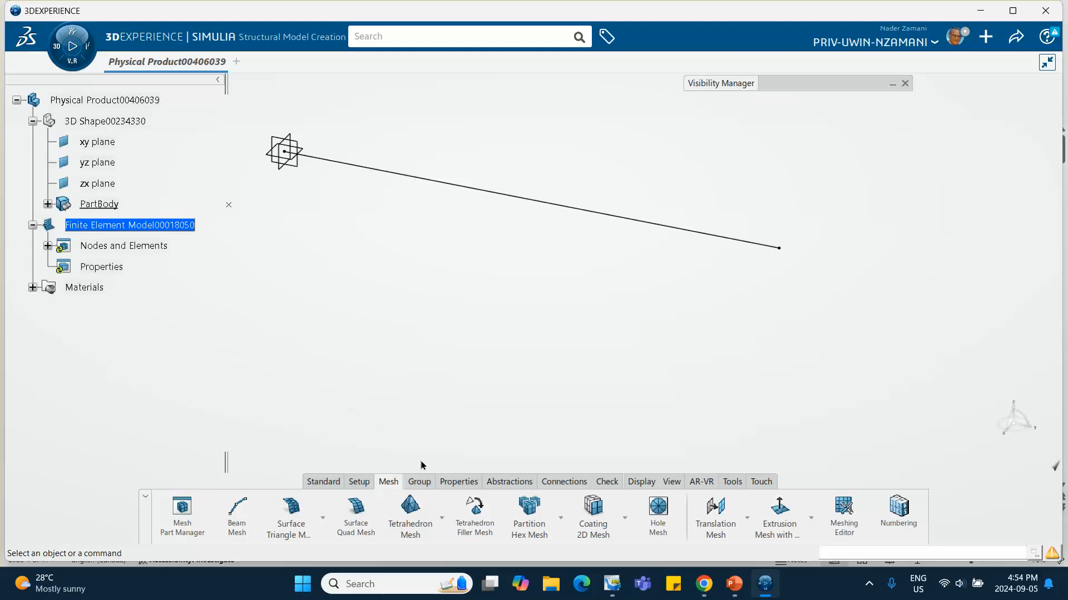
# Step: Create a beam profile with the Pipe shape, a radius of 0.5 in and a thickness of 0.25 in
pyautogui.click(461, 482)
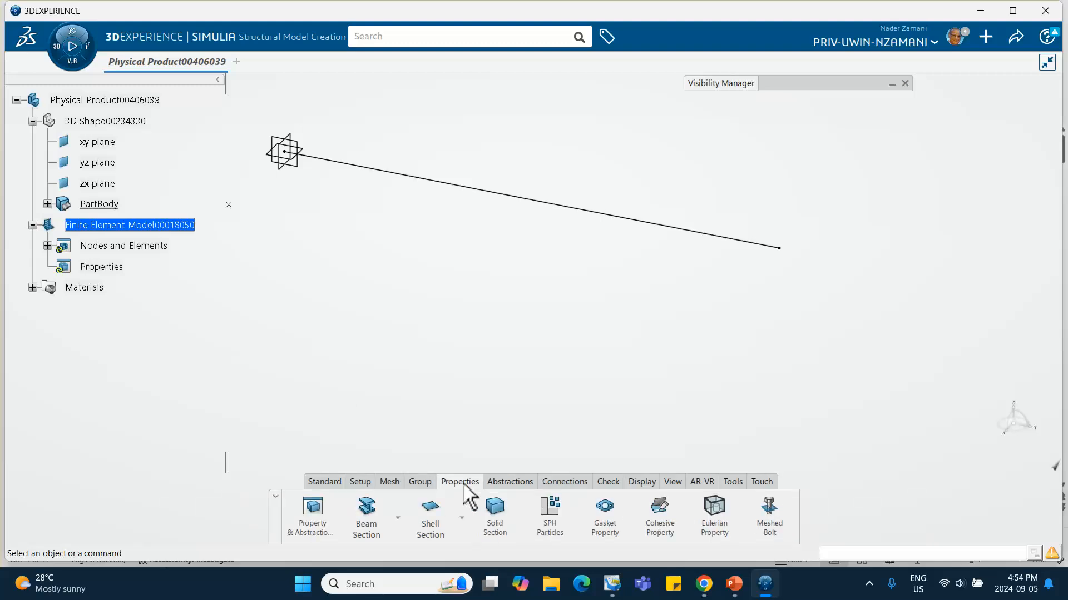
pyautogui.click(398, 519)
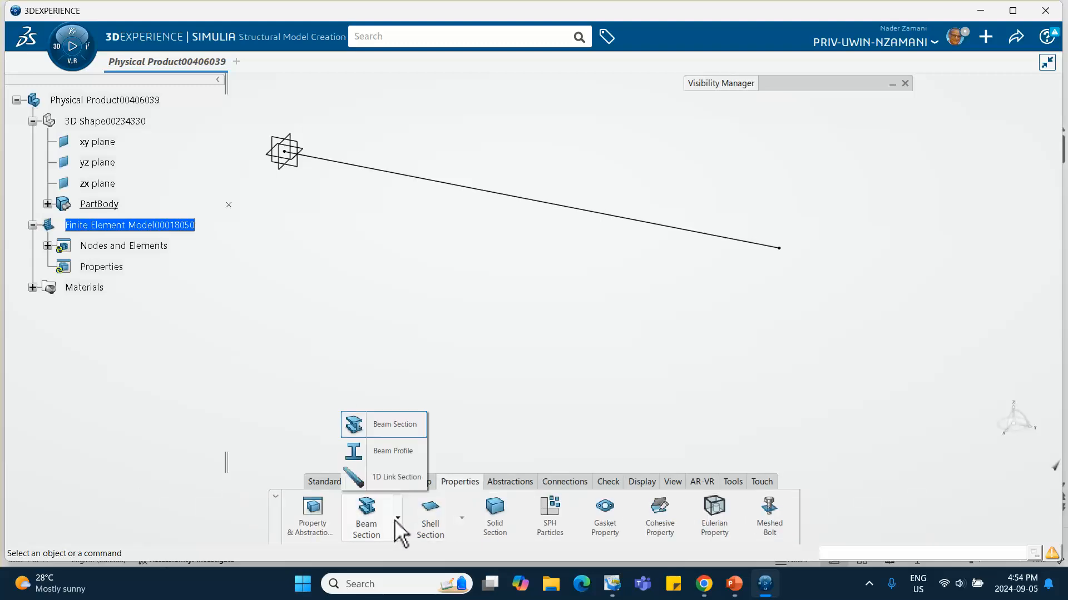
pyautogui.click(392, 457)
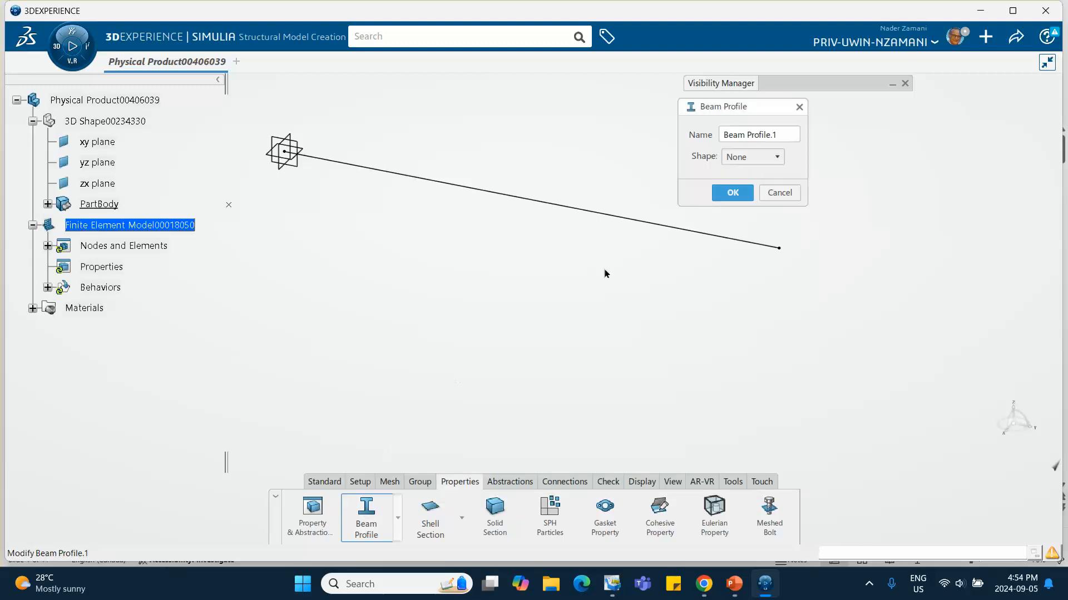
pyautogui.click(759, 159)
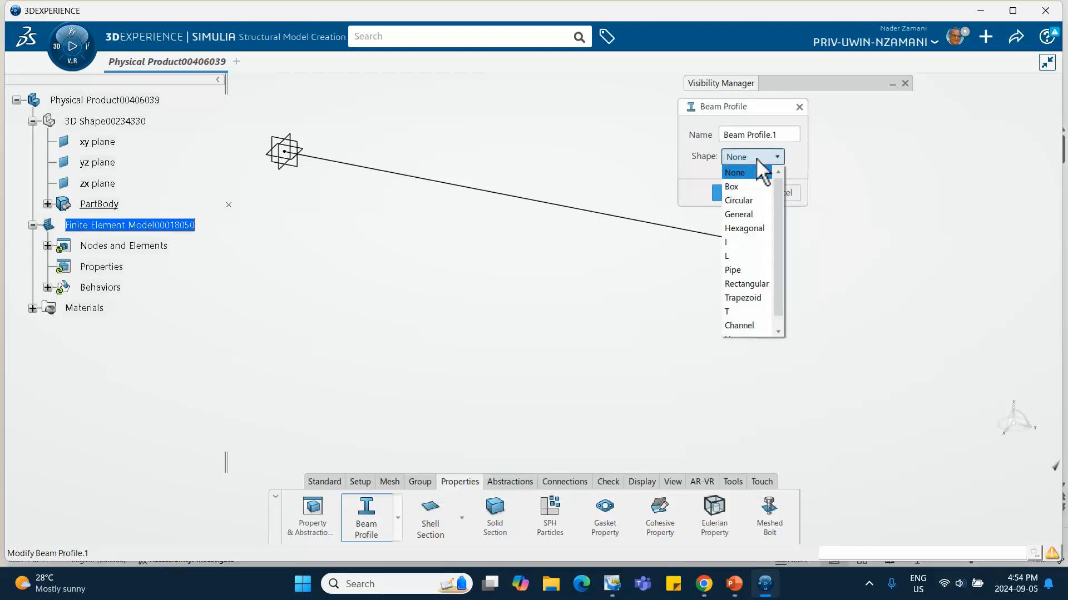
pyautogui.click(745, 200)
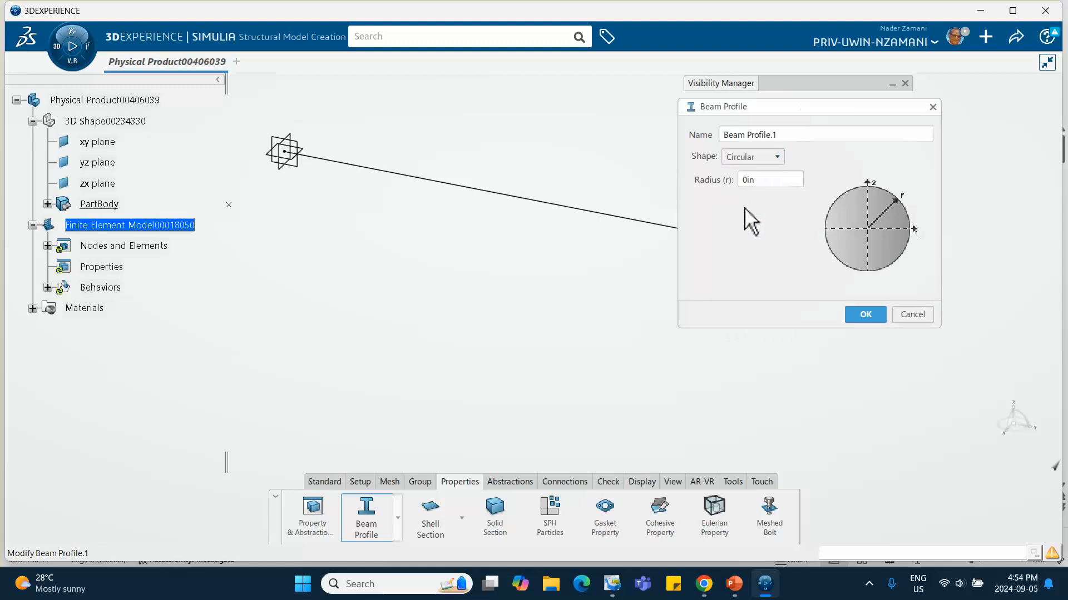
pyautogui.click(775, 158)
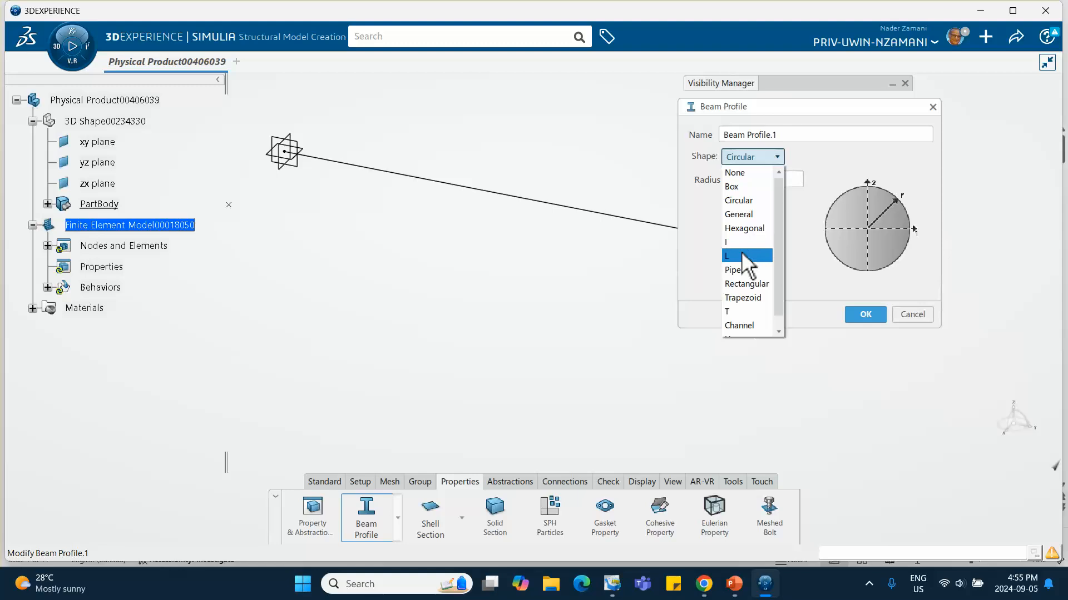
pyautogui.click(731, 270)
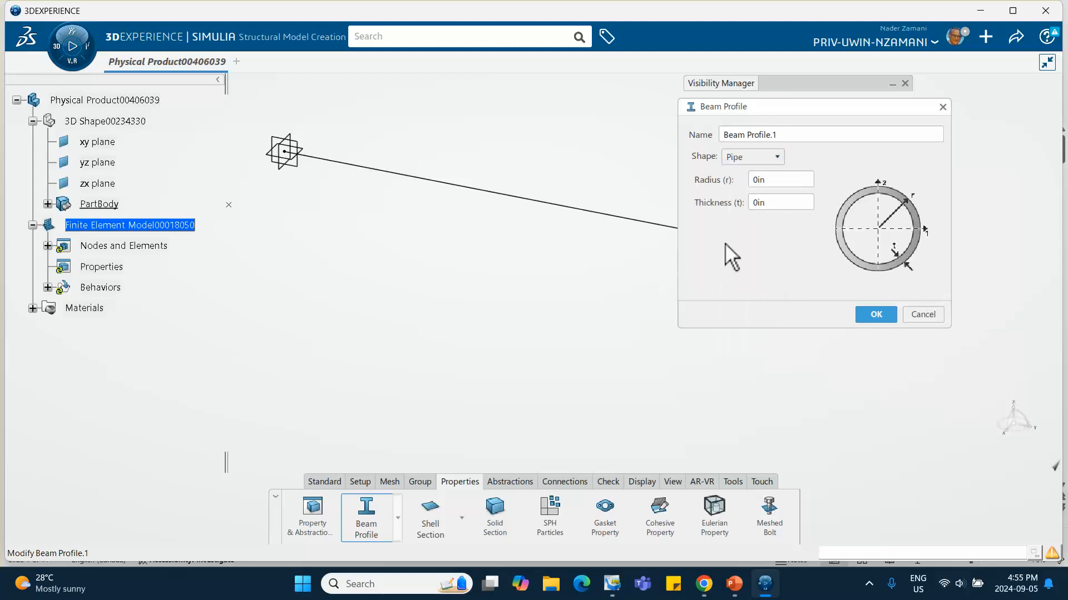
pyautogui.click(774, 180)
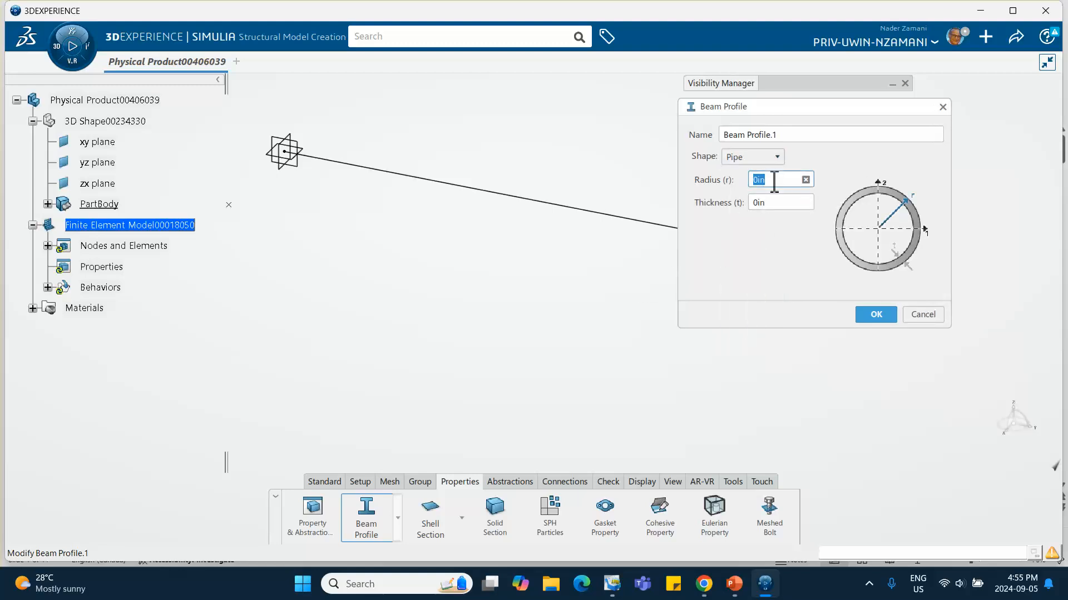
pyautogui.write('.5')
pyautogui.click(773, 203)
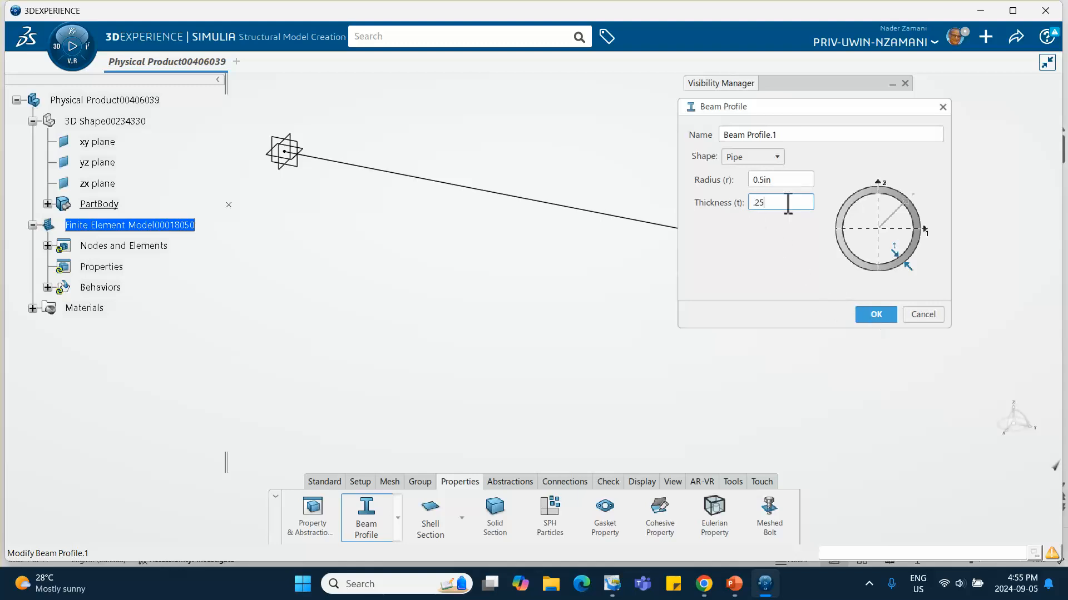
# Step: Rename the pipe profile as Beam Profile pip2.1 and accept its definition
pyautogui.click(777, 135)
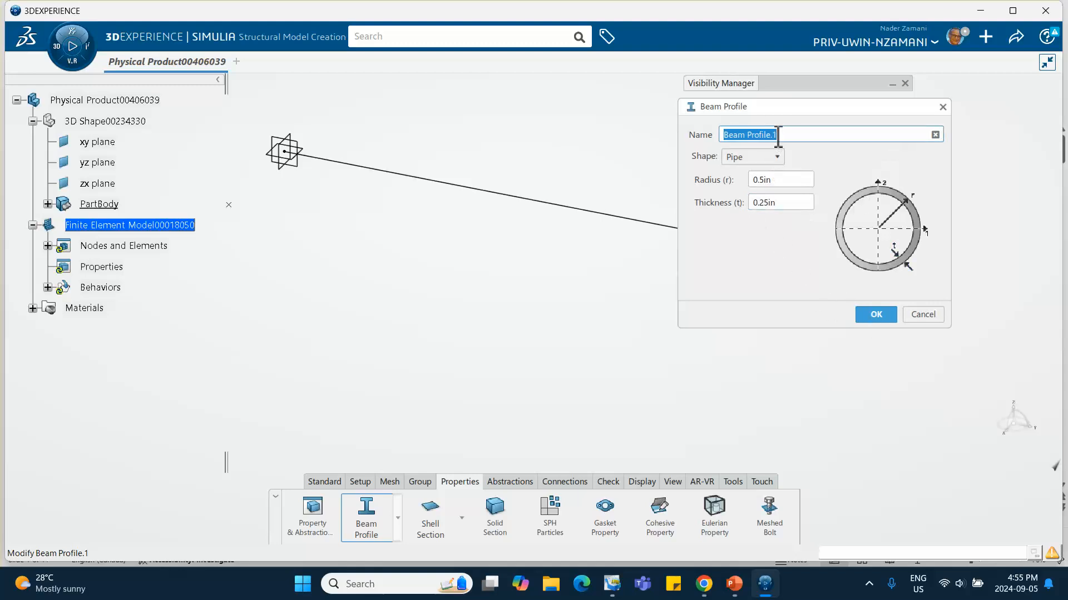
pyautogui.click(778, 136)
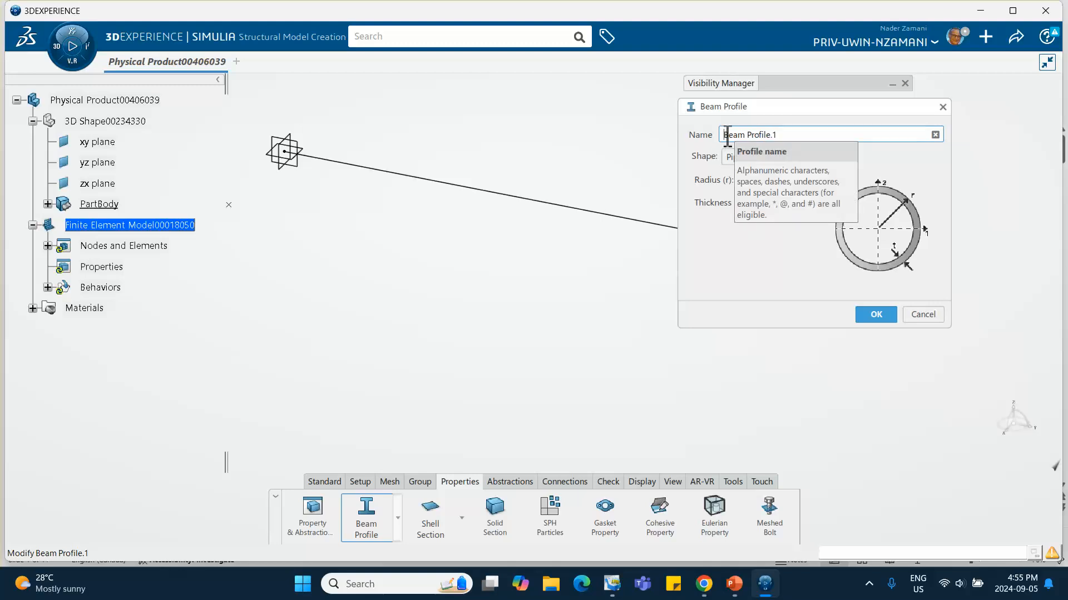
pyautogui.click(771, 135)
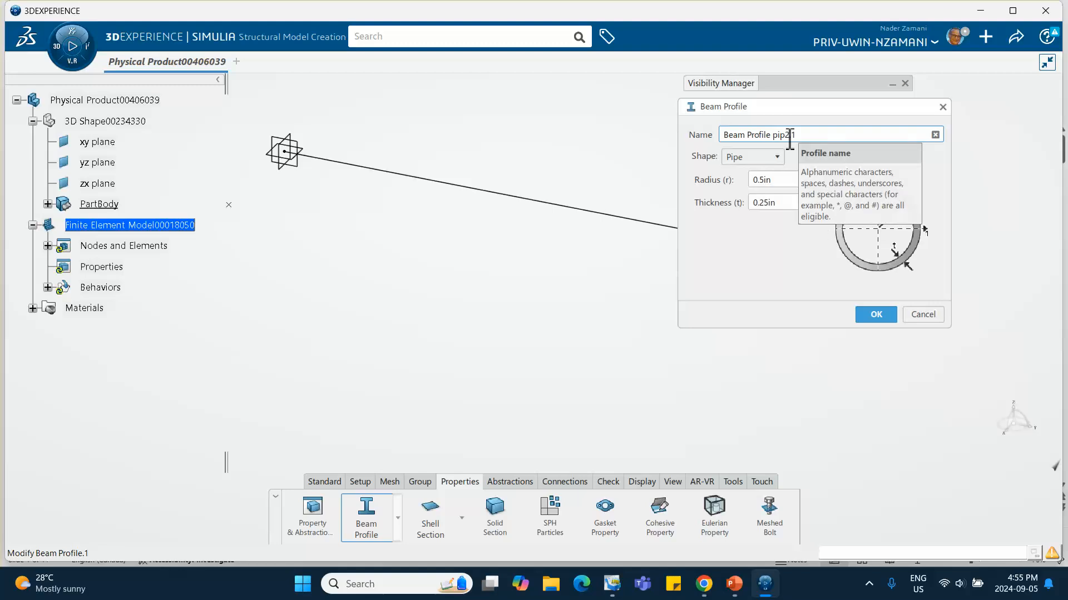
pyautogui.click(875, 316)
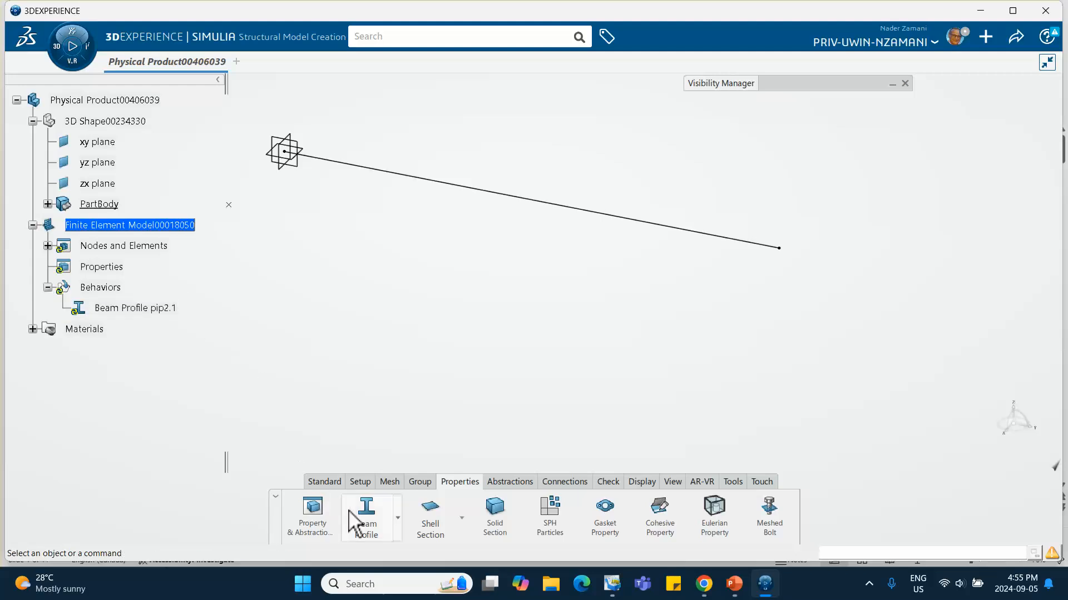
# Step: Start a second beam profile with the Rectangular shape and name it Beam Profile rectangle.2
pyautogui.click(369, 517)
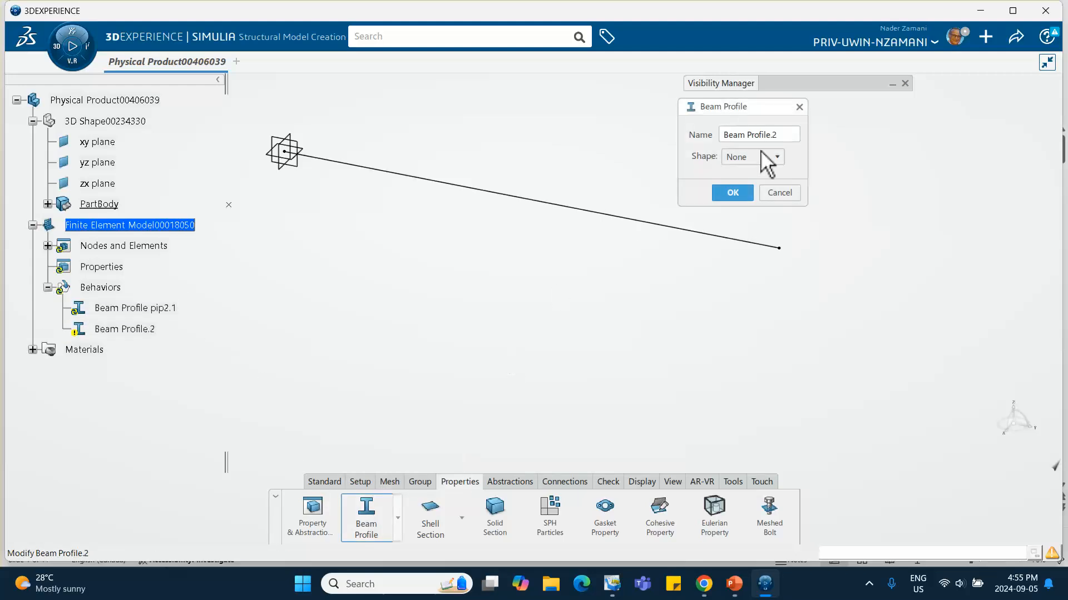
pyautogui.click(772, 137)
pyautogui.click(771, 136)
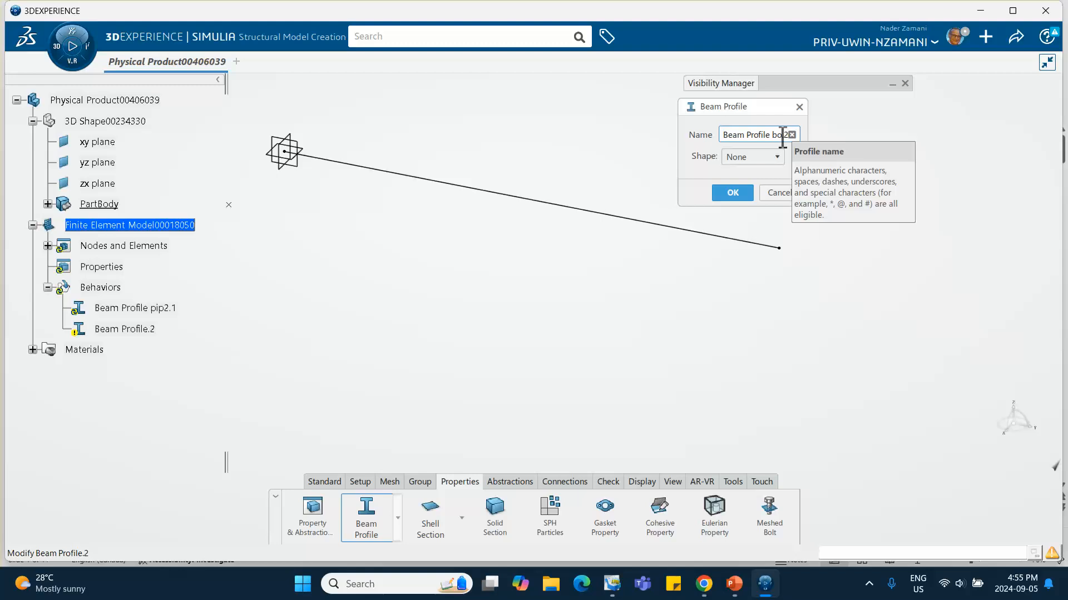
pyautogui.write('x')
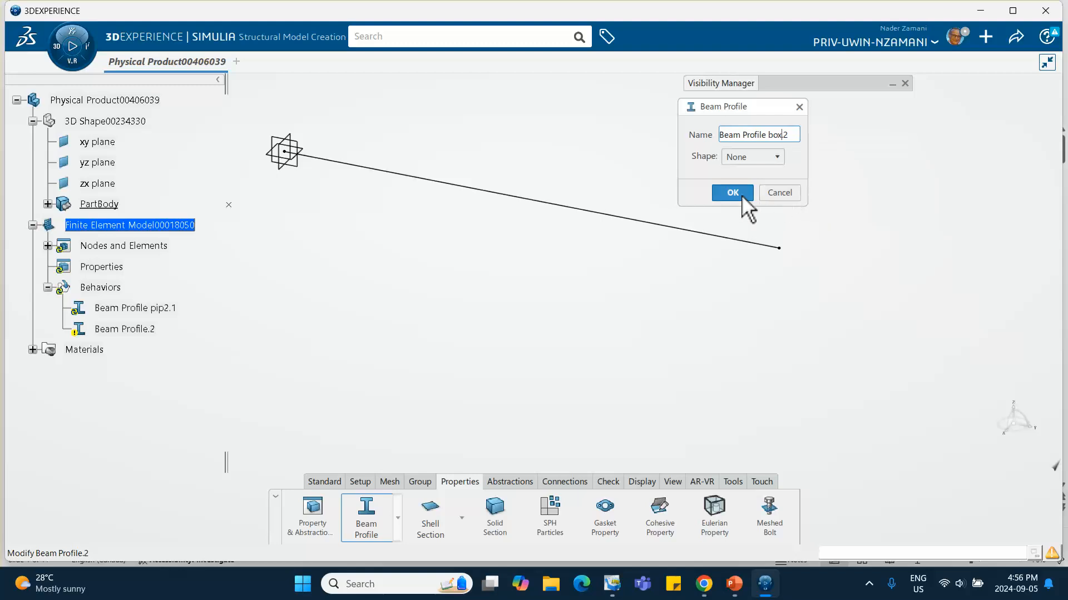
pyautogui.click(777, 157)
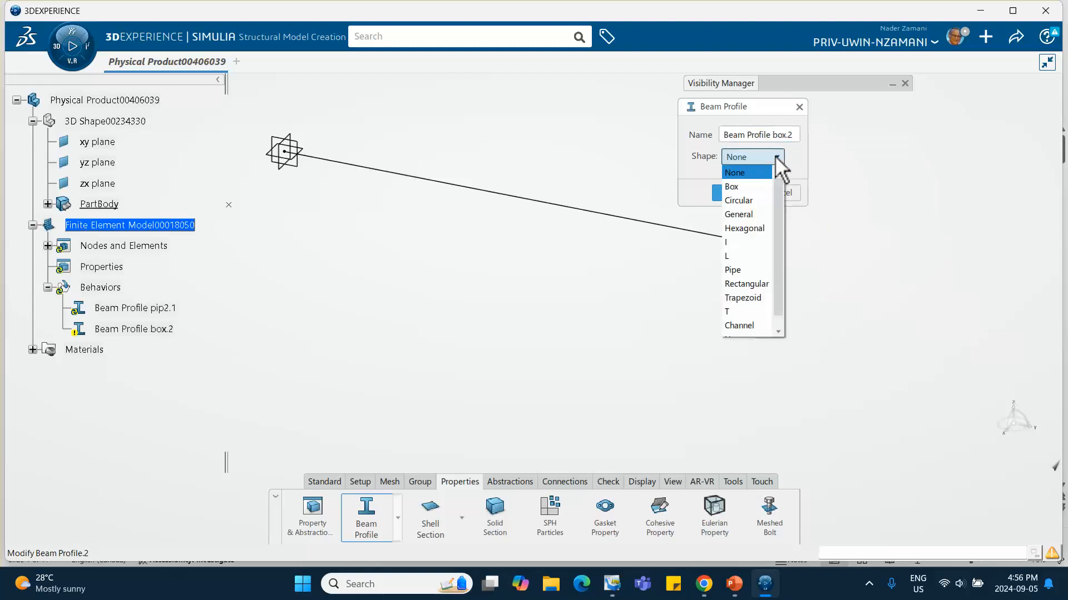
pyautogui.click(740, 285)
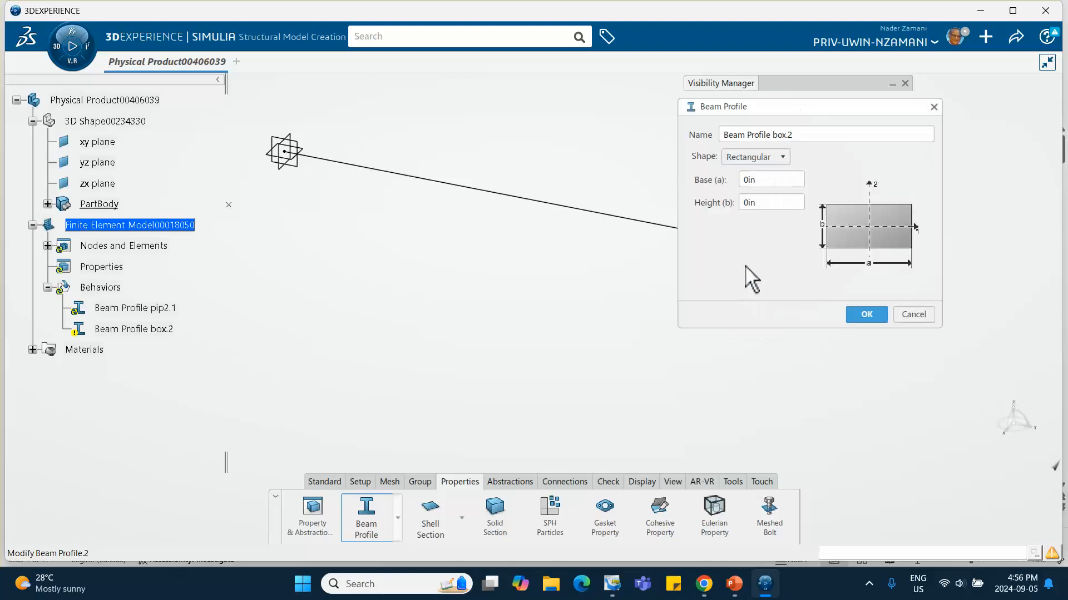
pyautogui.tripleClick(788, 135)
pyautogui.click(787, 136)
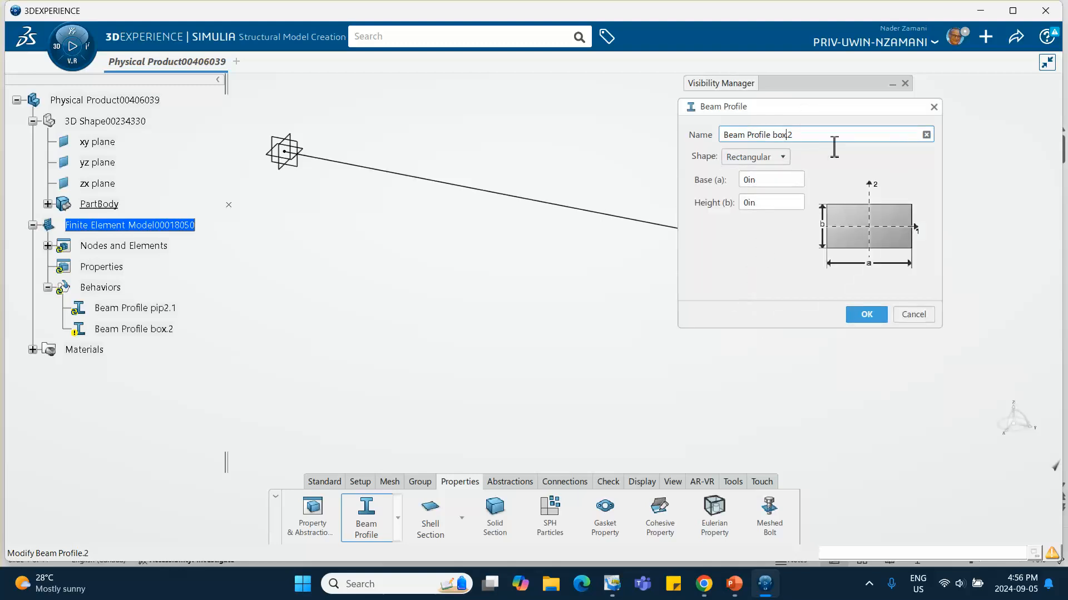
pyautogui.press('BackSpace')
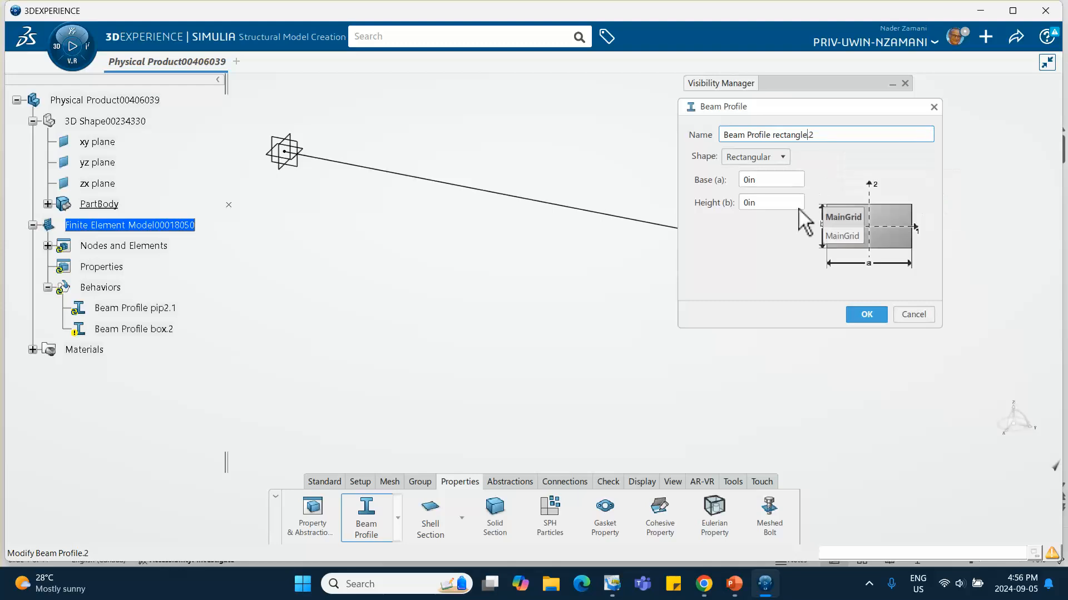
# Step: Set the rectangular profile's base to 0.5 in and height to 1 in, accept it, and update the finite element model
pyautogui.click(766, 181)
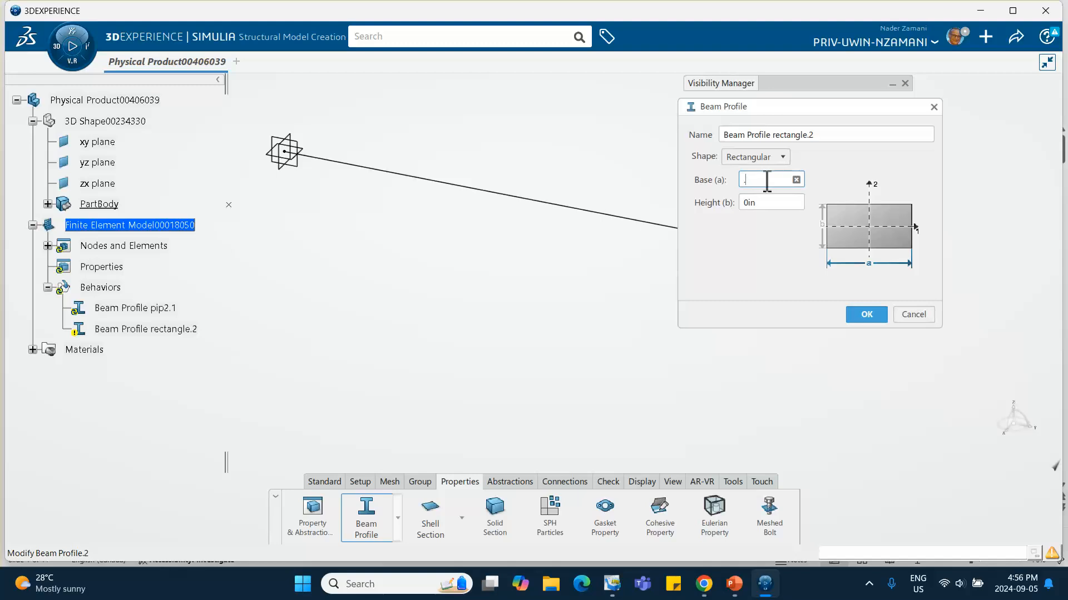
pyautogui.write('.5')
pyautogui.click(772, 203)
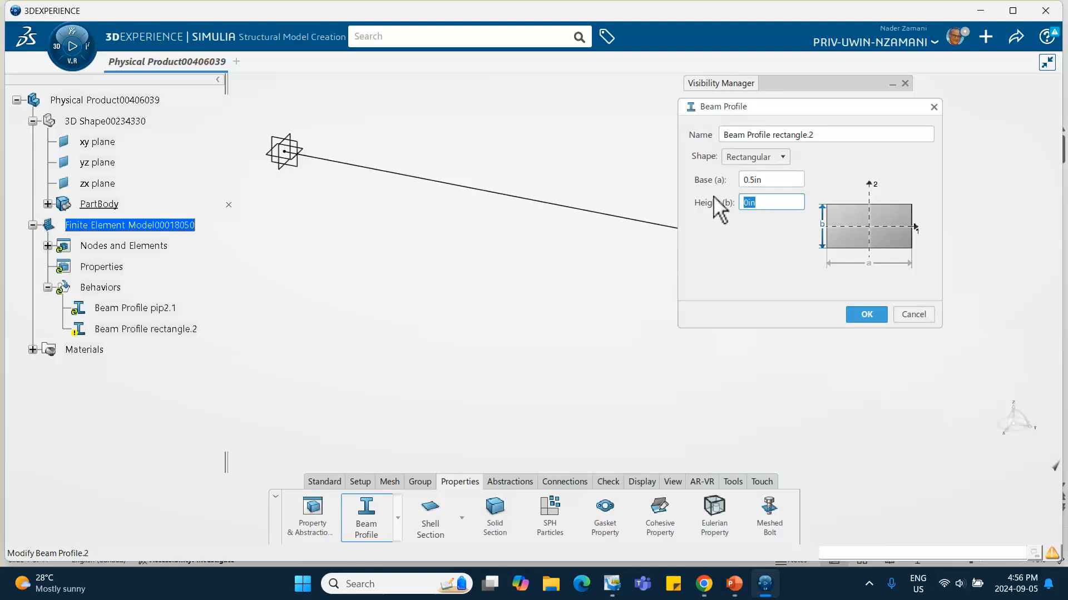
pyautogui.write('1')
pyautogui.click(861, 315)
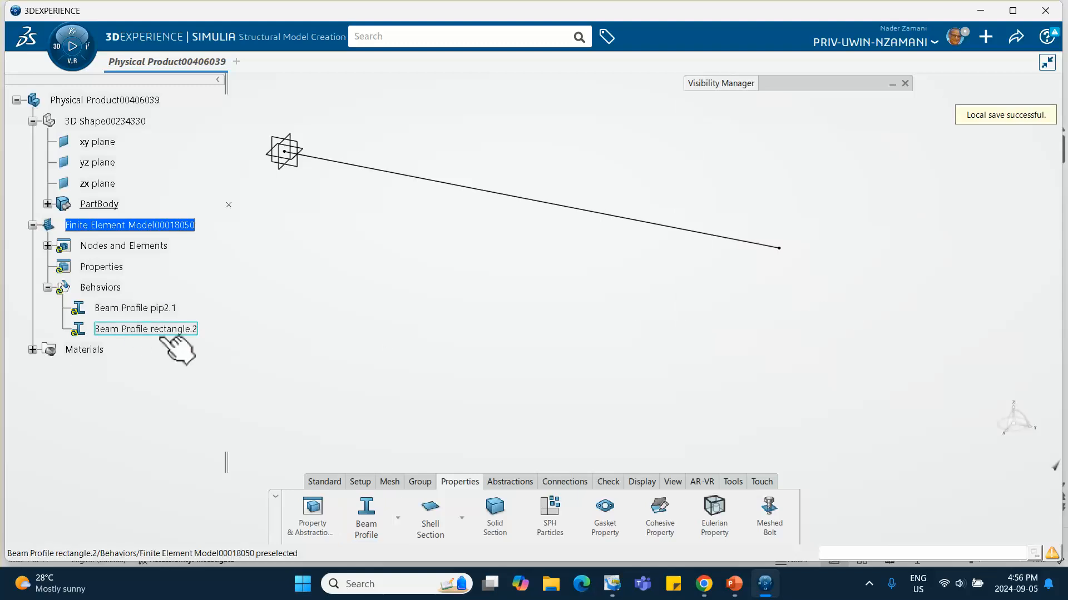
pyautogui.click(331, 481)
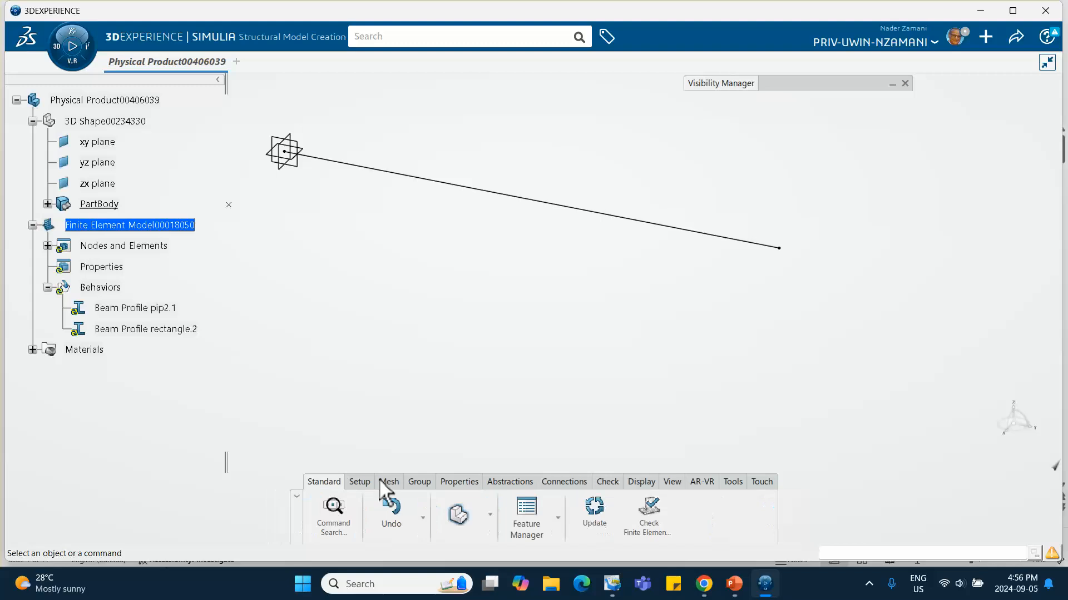
pyautogui.click(593, 511)
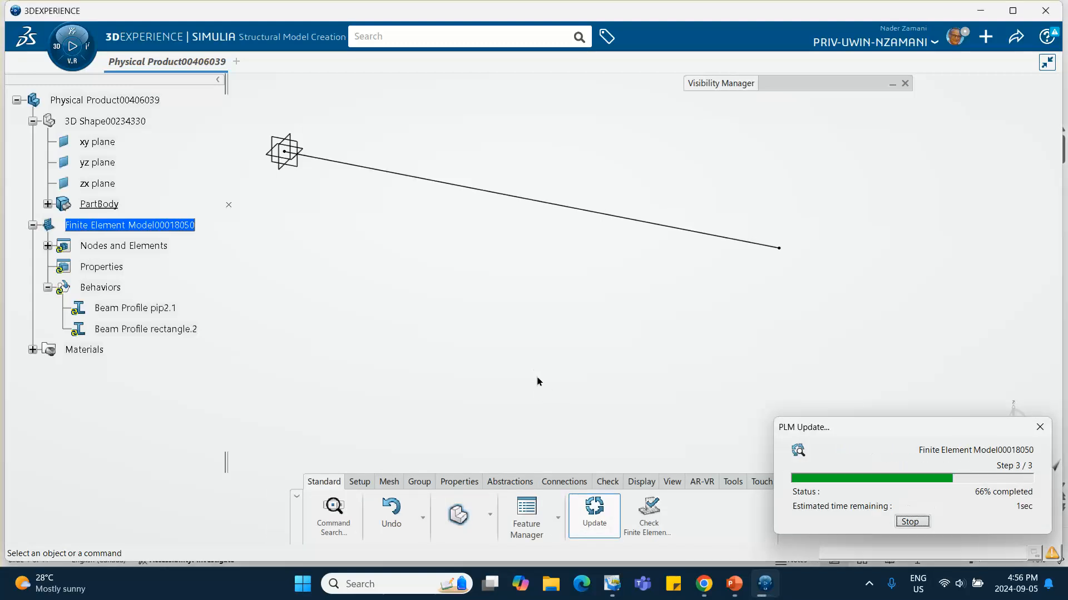
# Step: Start a beam section supported on the wireframe line and assign it Beam Profile pip2.1
pyautogui.click(457, 482)
pyautogui.click(396, 521)
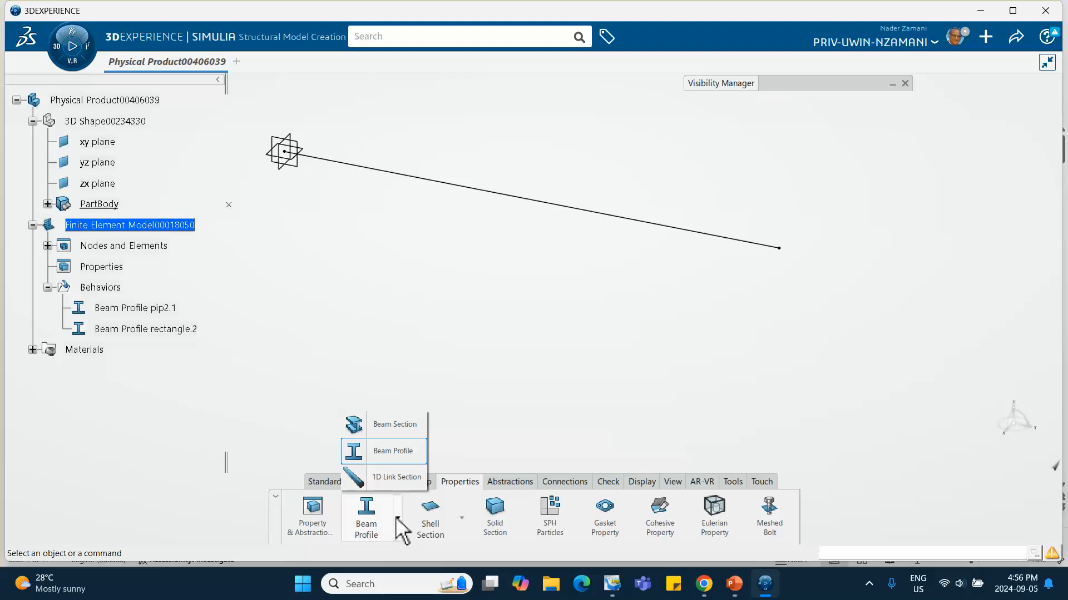
pyautogui.click(388, 432)
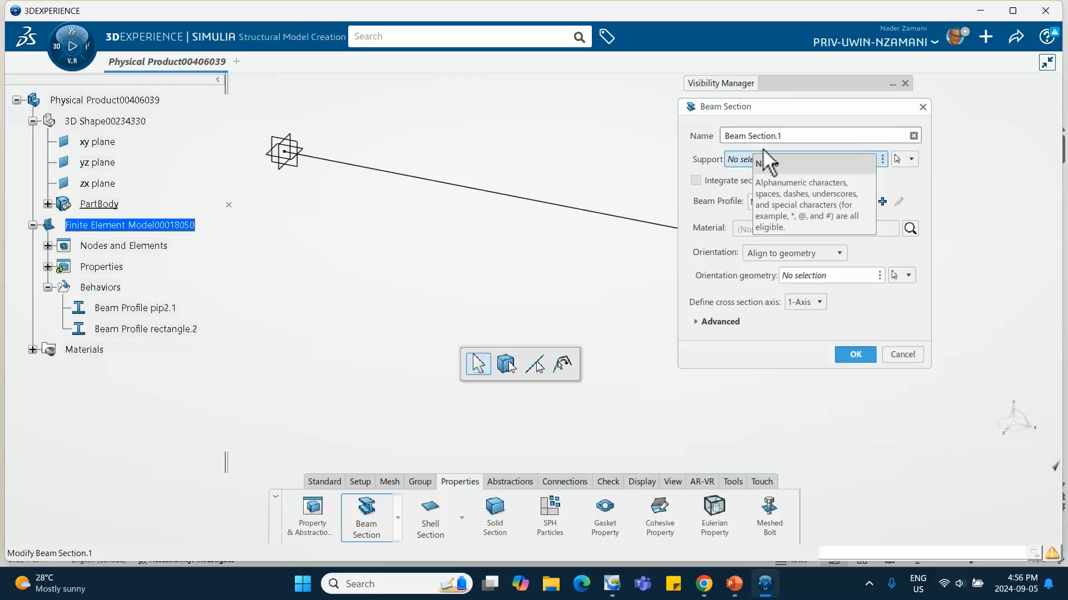
pyautogui.click(562, 206)
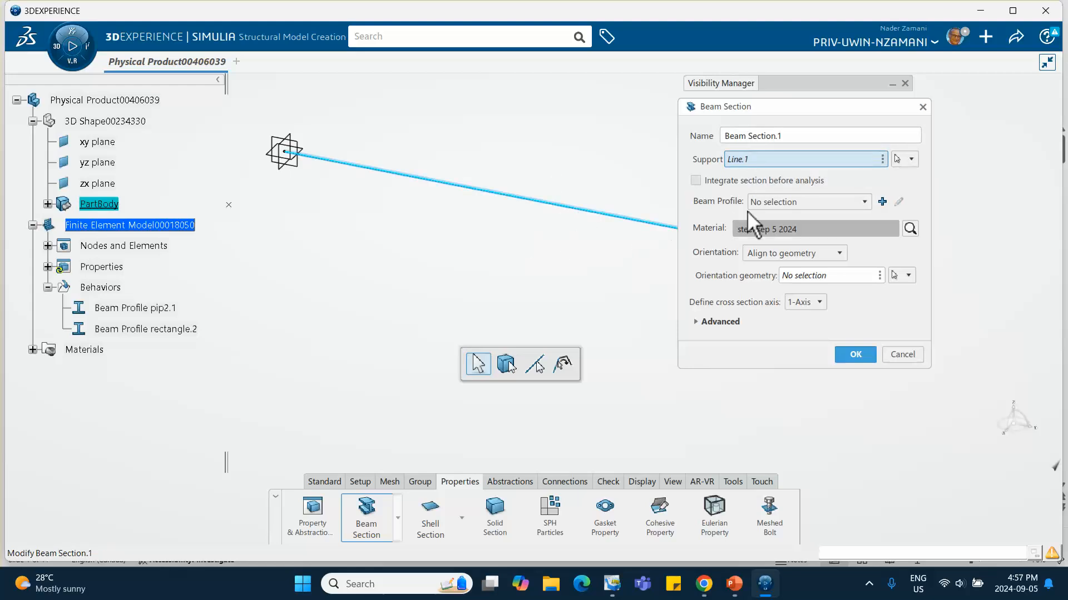
pyautogui.click(772, 201)
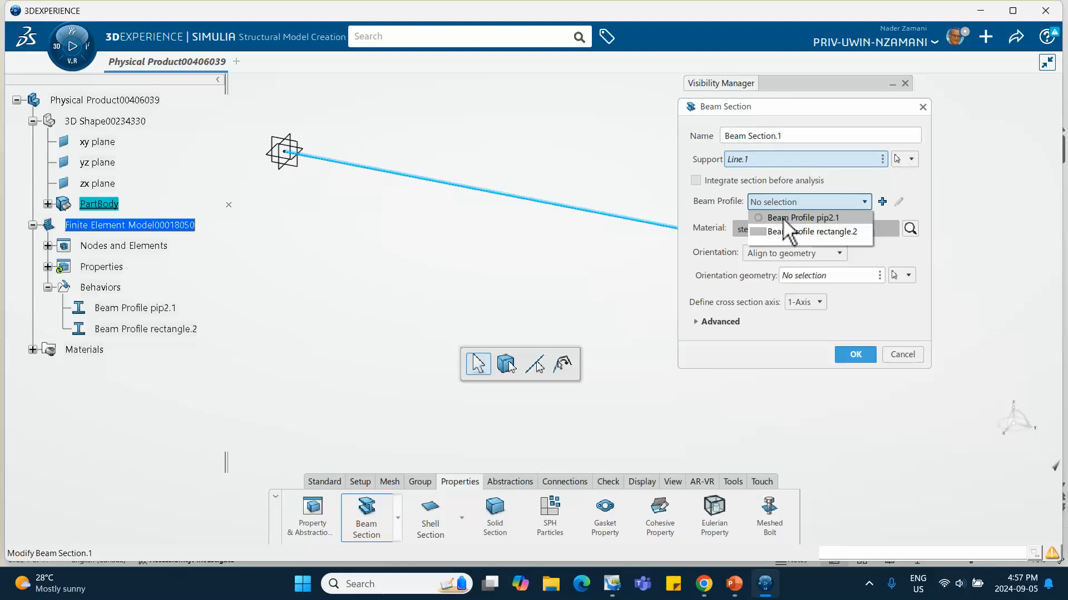
pyautogui.click(782, 218)
# Step: Align the beam section's orientation to the isolated point off the line and accept the section definition
pyautogui.moveTo(625, 285); pyautogui.dragTo(615, 326, button='middle')
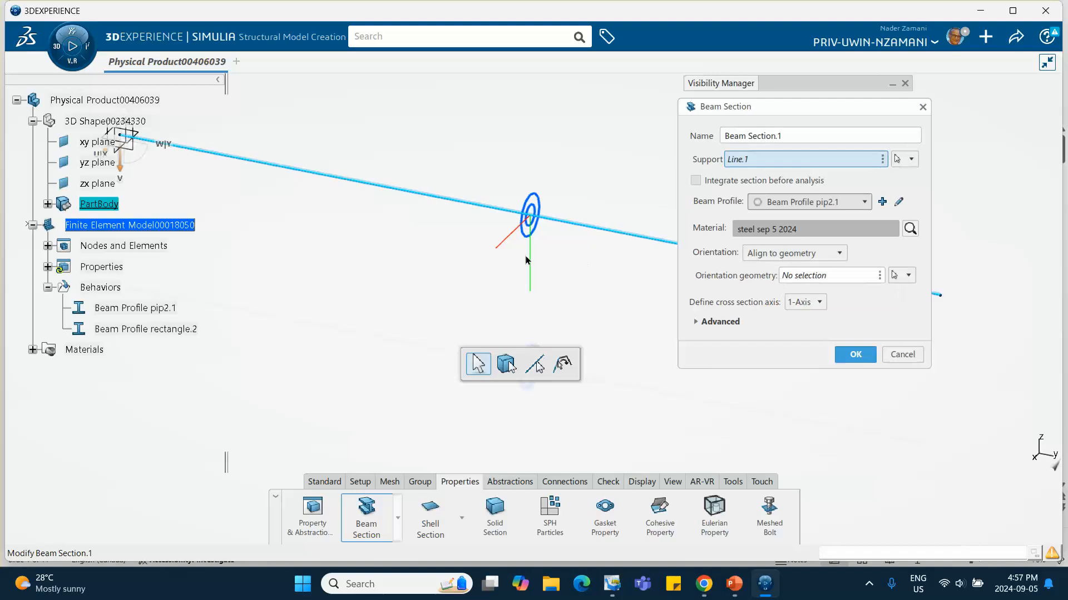
pyautogui.moveTo(407, 235); pyautogui.dragTo(520, 248, button='middle')
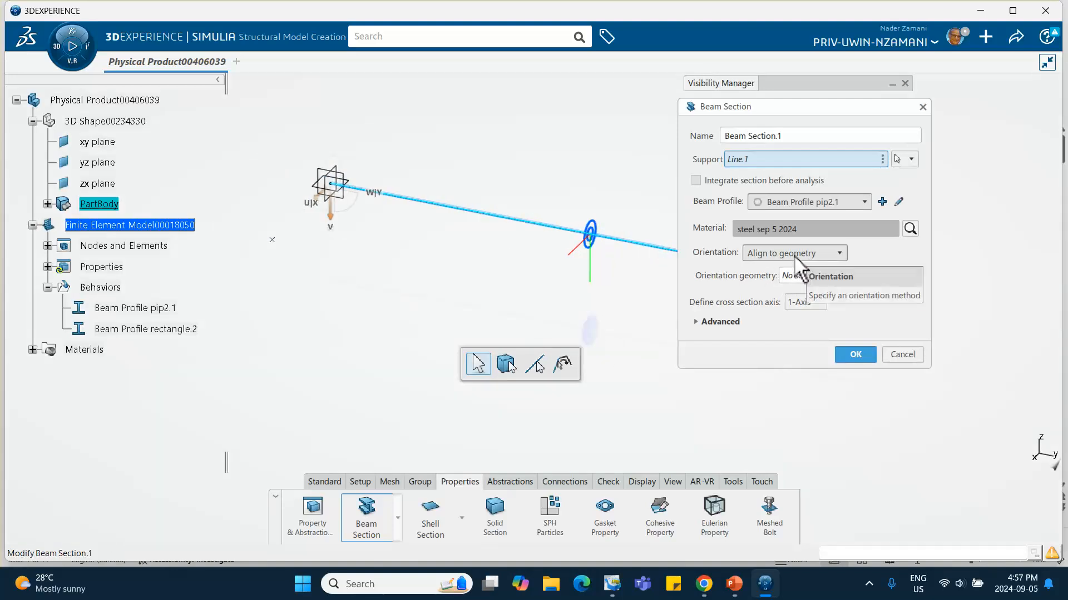
pyautogui.click(803, 275)
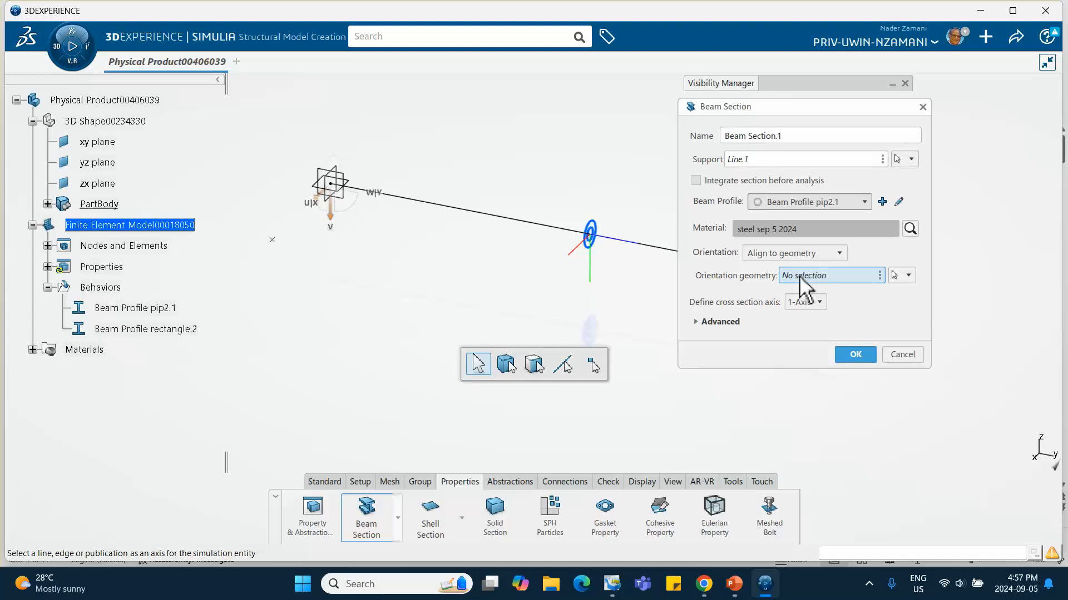
pyautogui.click(273, 240)
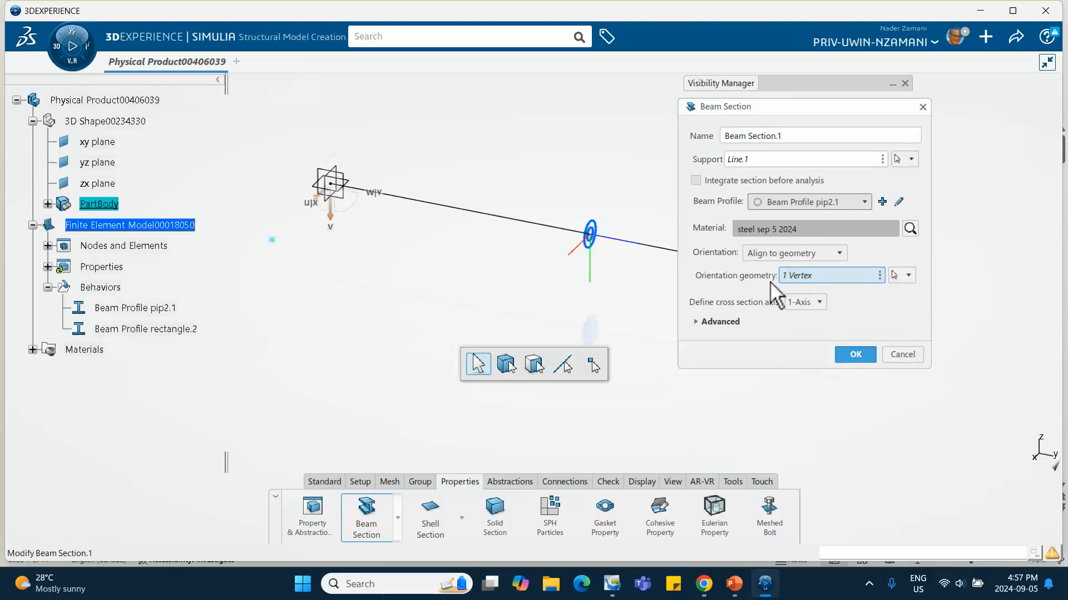
pyautogui.click(856, 356)
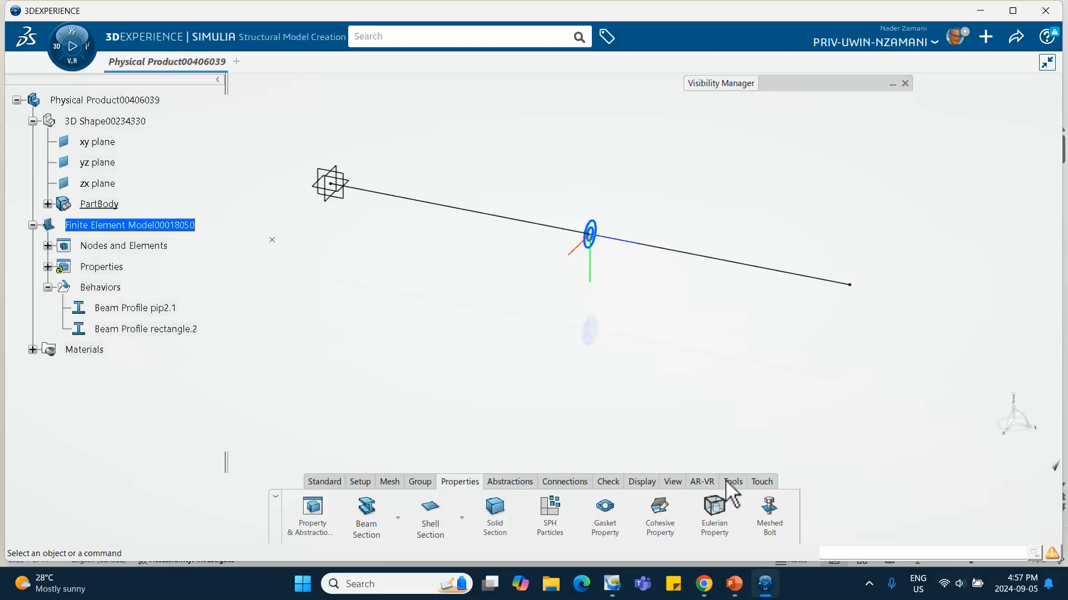
# Step: Set the beam rendering style to Solid in the display preferences and examine the rendered pipe beam
pyautogui.click(642, 482)
pyautogui.click(769, 520)
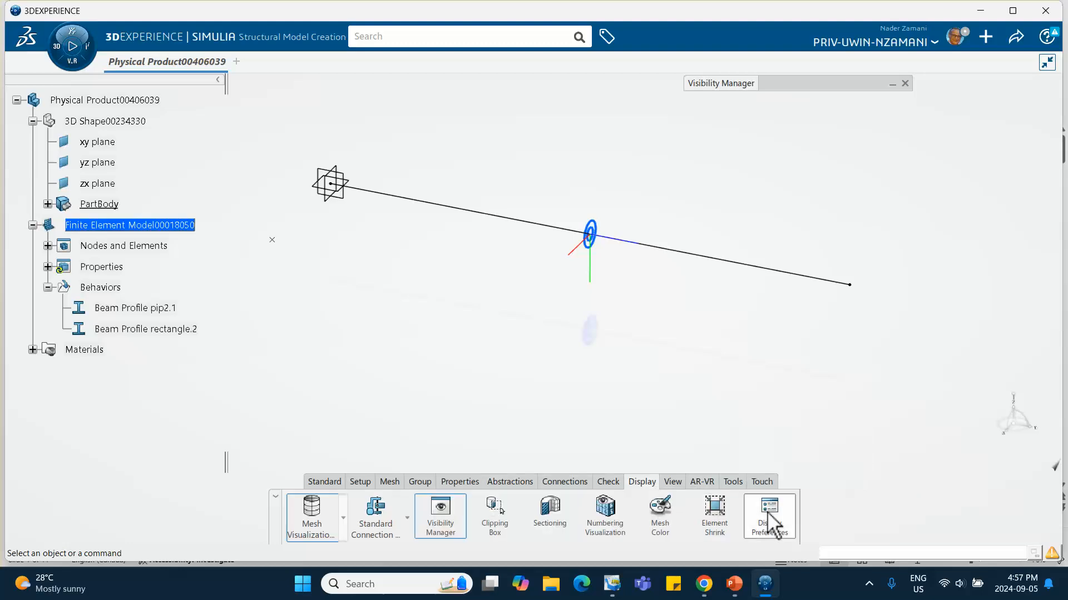
pyautogui.click(839, 266)
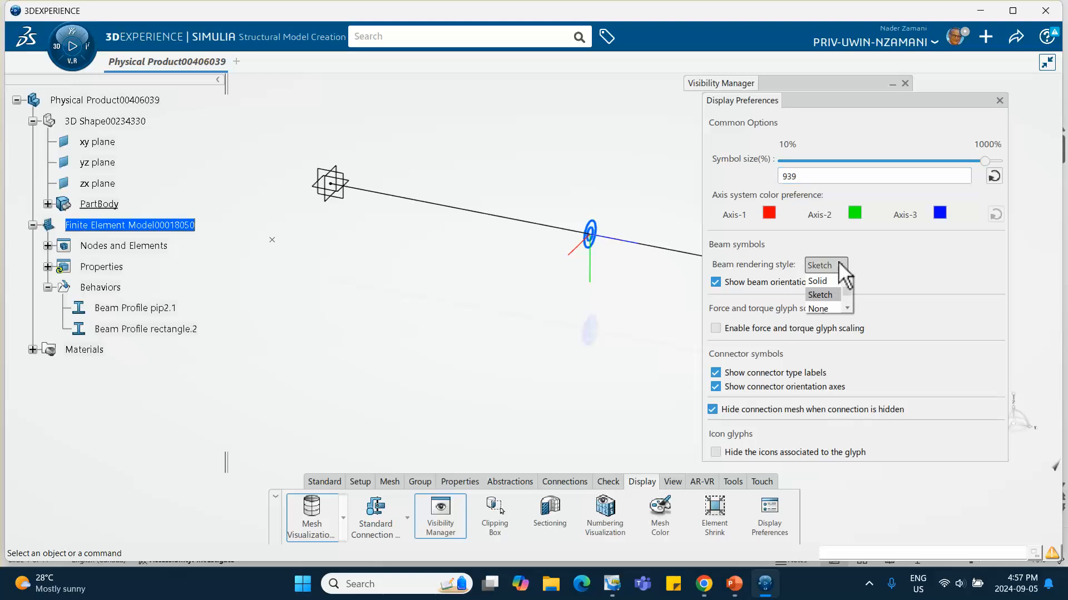
pyautogui.click(833, 280)
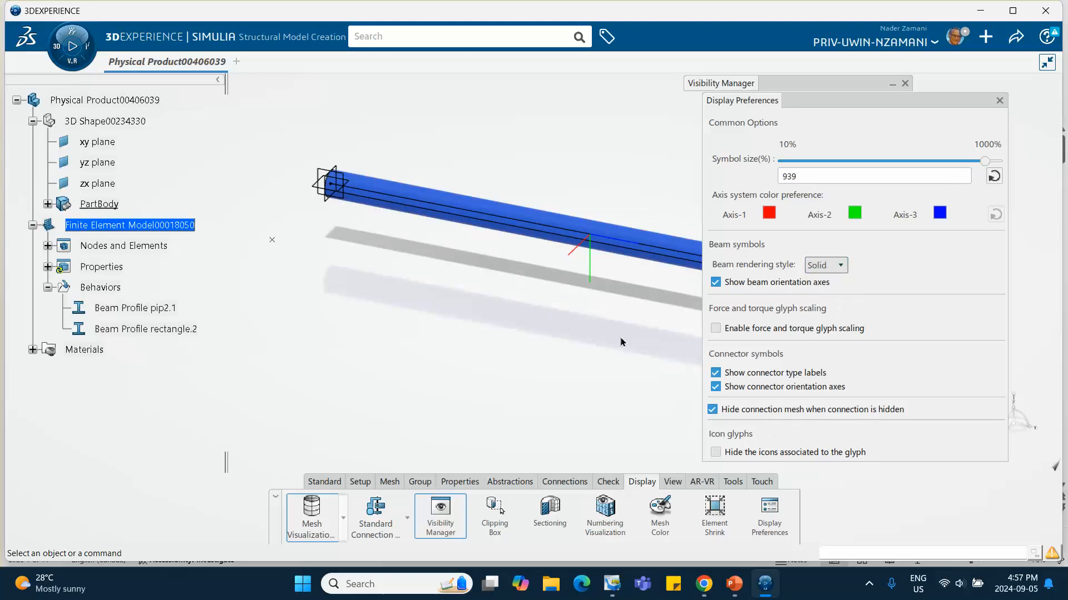
pyautogui.moveTo(620, 342); pyautogui.dragTo(545, 328, button='middle')
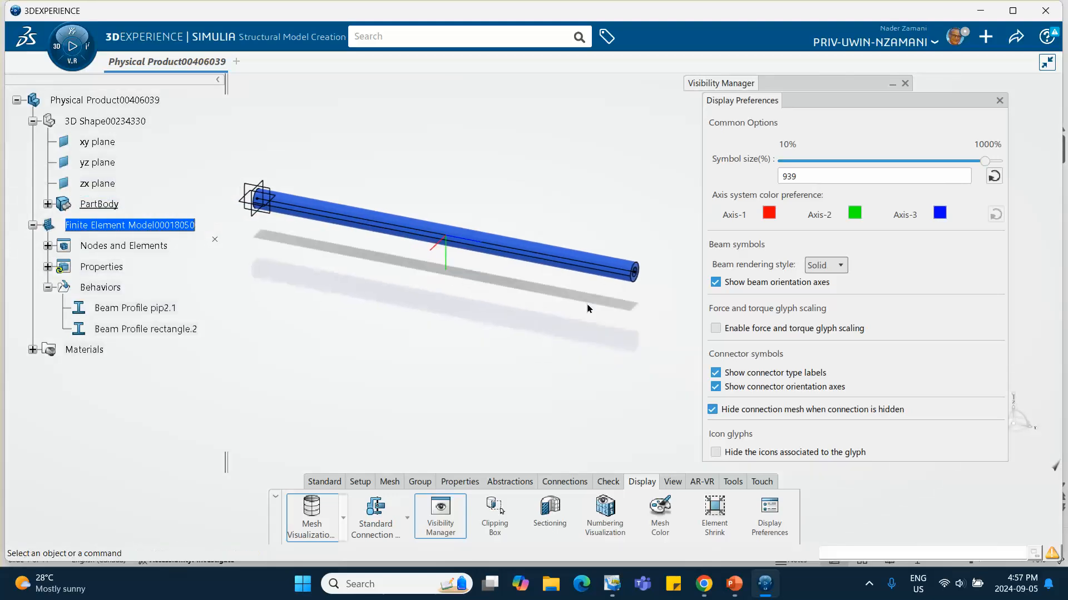
# Step: Set the beam rendering style to None and close the display preferences
pyautogui.click(840, 265)
pyautogui.click(828, 309)
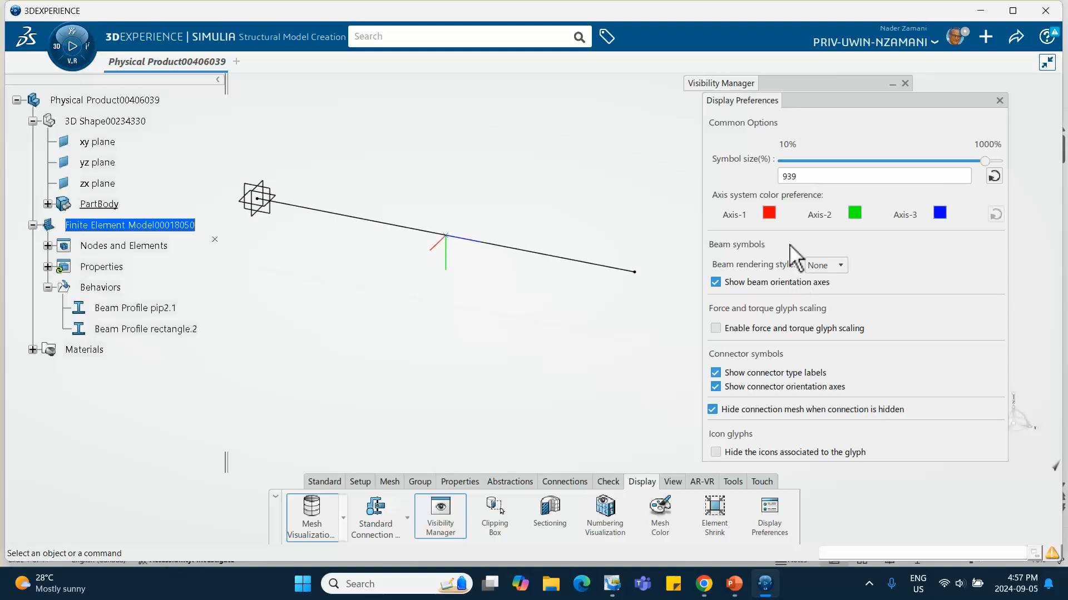
pyautogui.click(819, 266)
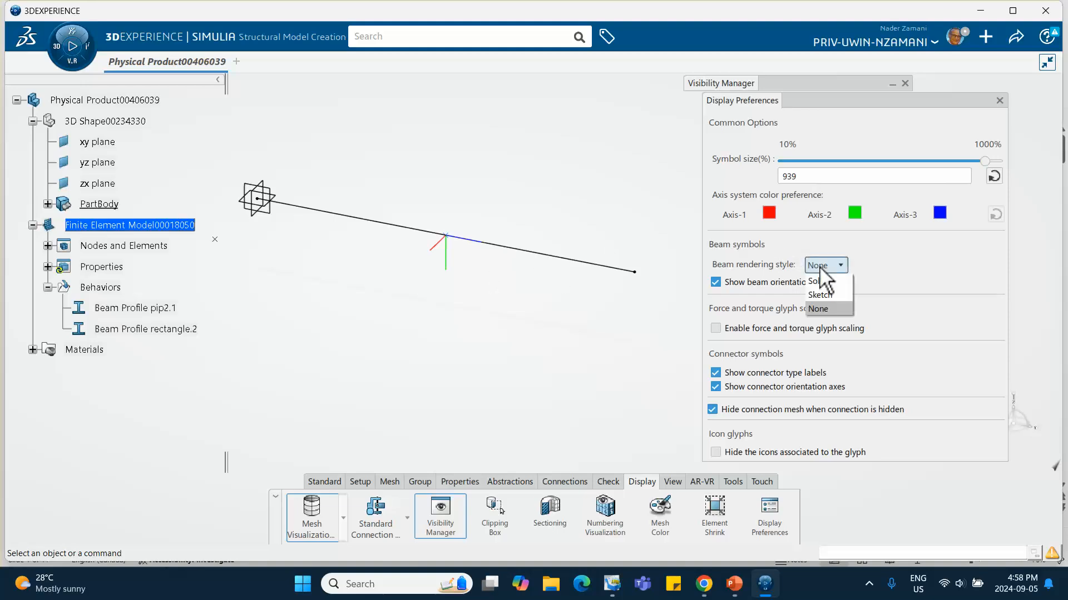
pyautogui.click(822, 309)
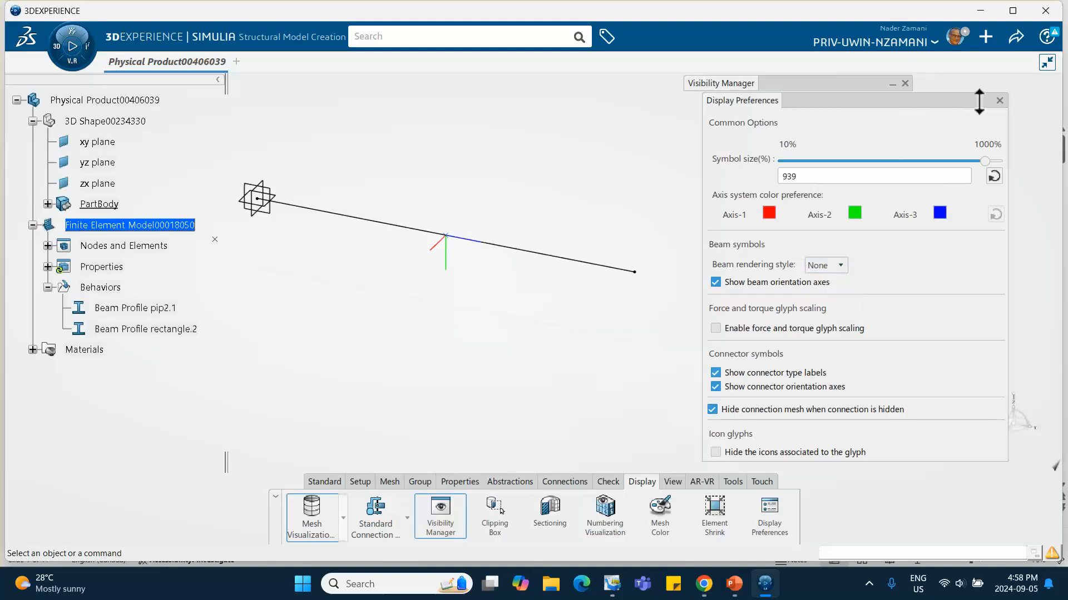
pyautogui.click(999, 99)
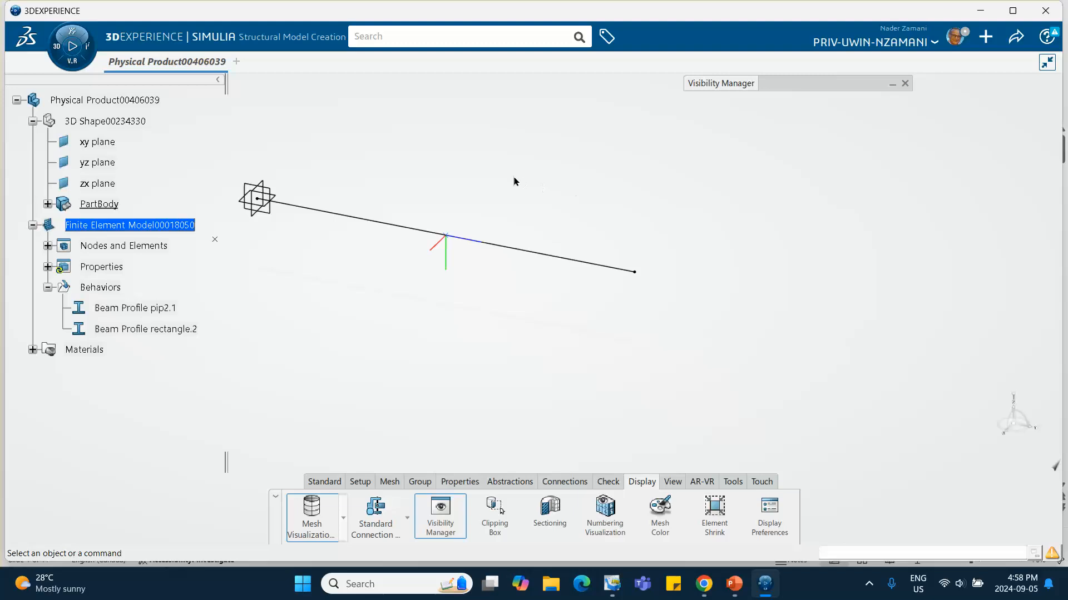
pyautogui.moveTo(513, 181); pyautogui.dragTo(561, 191, button='middle')
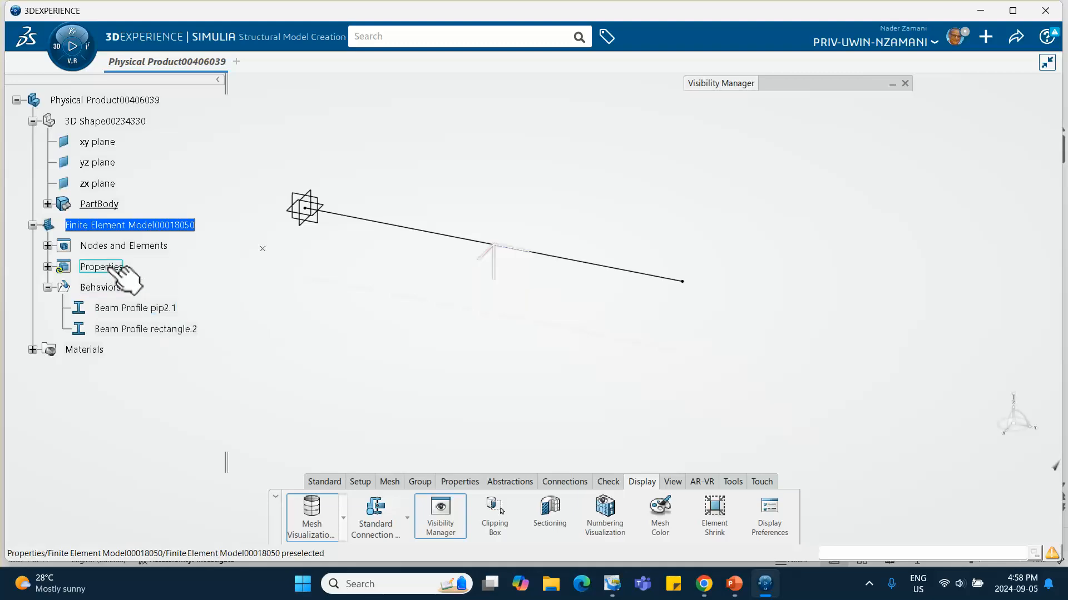
# Step: Reassign the existing beam section on the line to Beam Profile rectangle.2 and accept the change
pyautogui.click(48, 267)
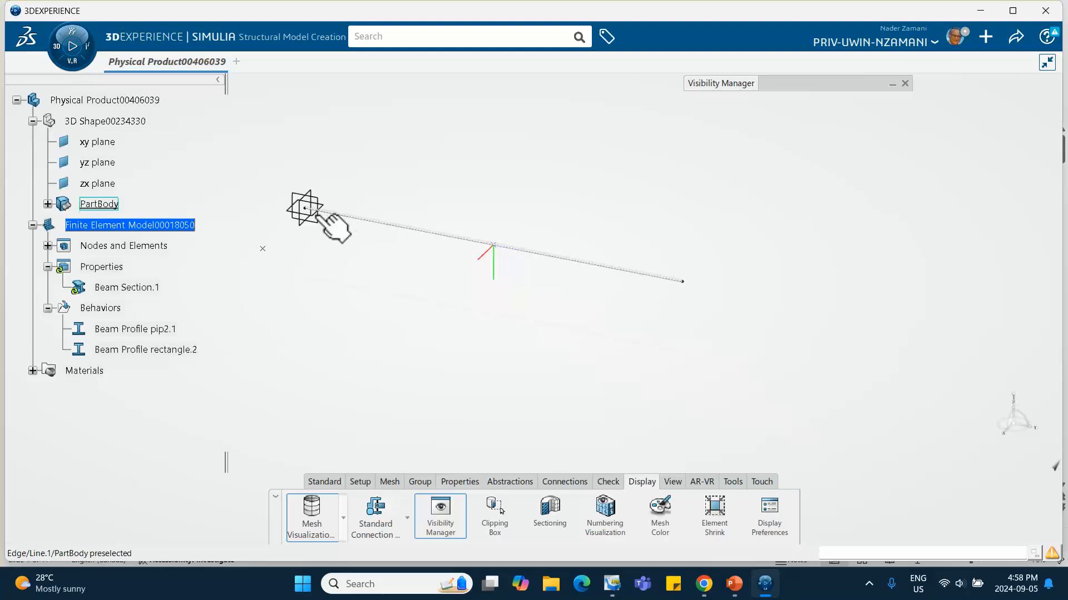
pyautogui.doubleClick(139, 288)
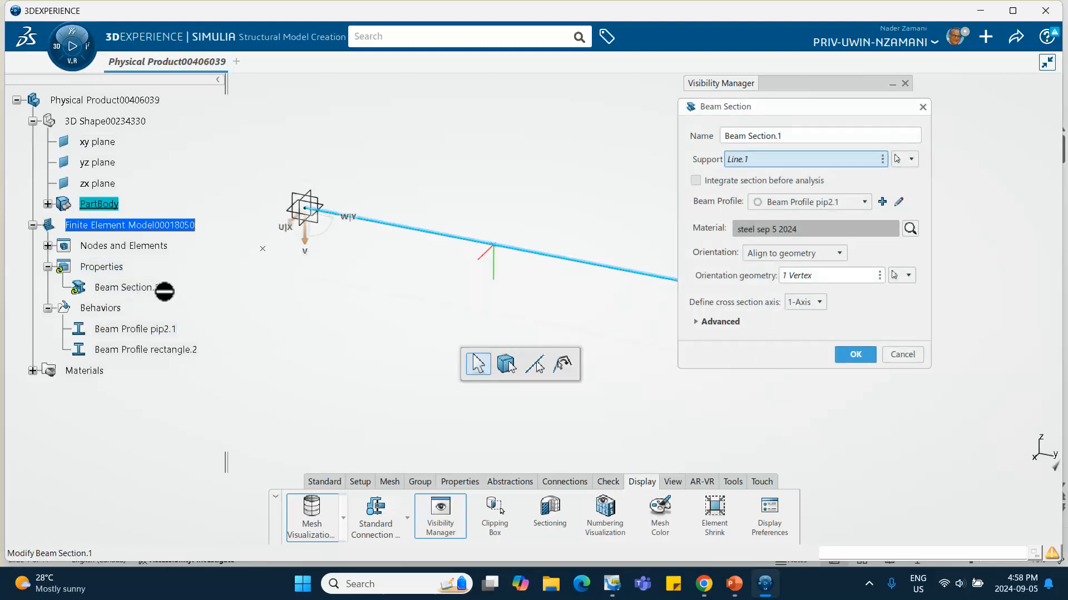
pyautogui.click(796, 202)
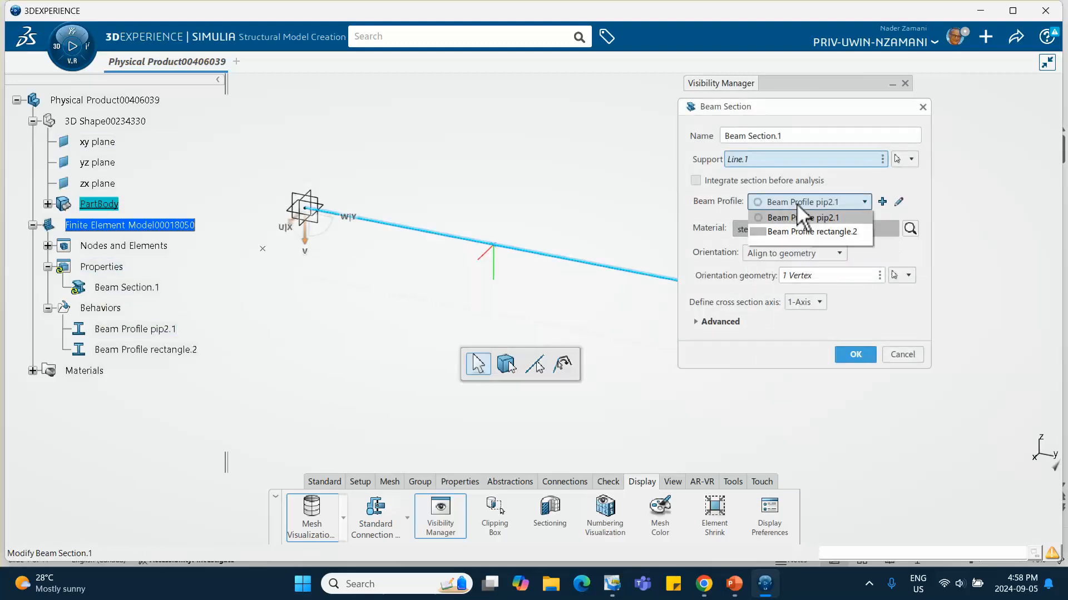
pyautogui.click(801, 231)
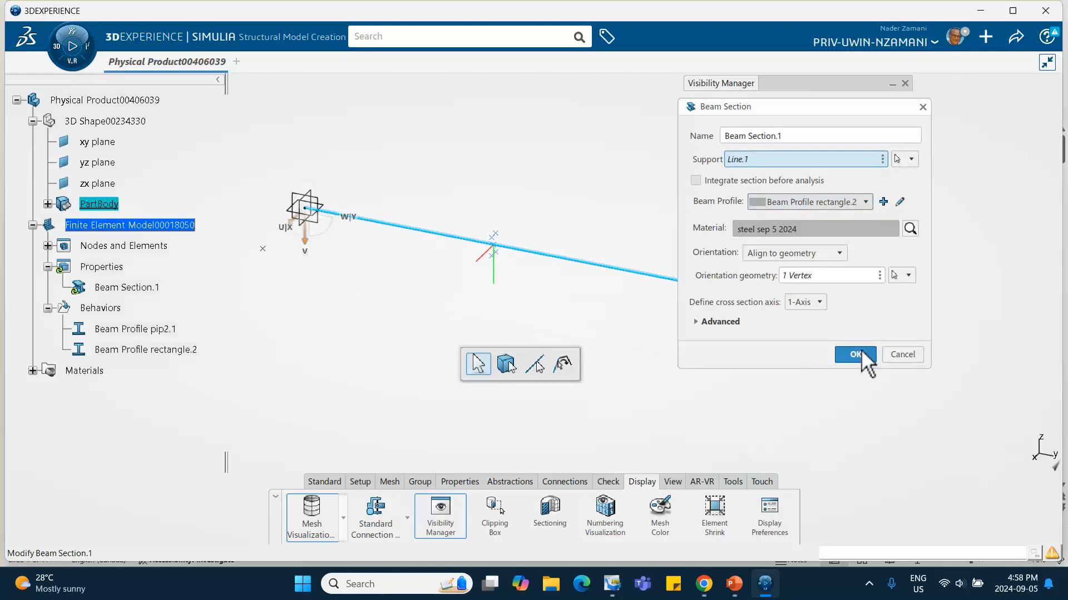
pyautogui.click(857, 356)
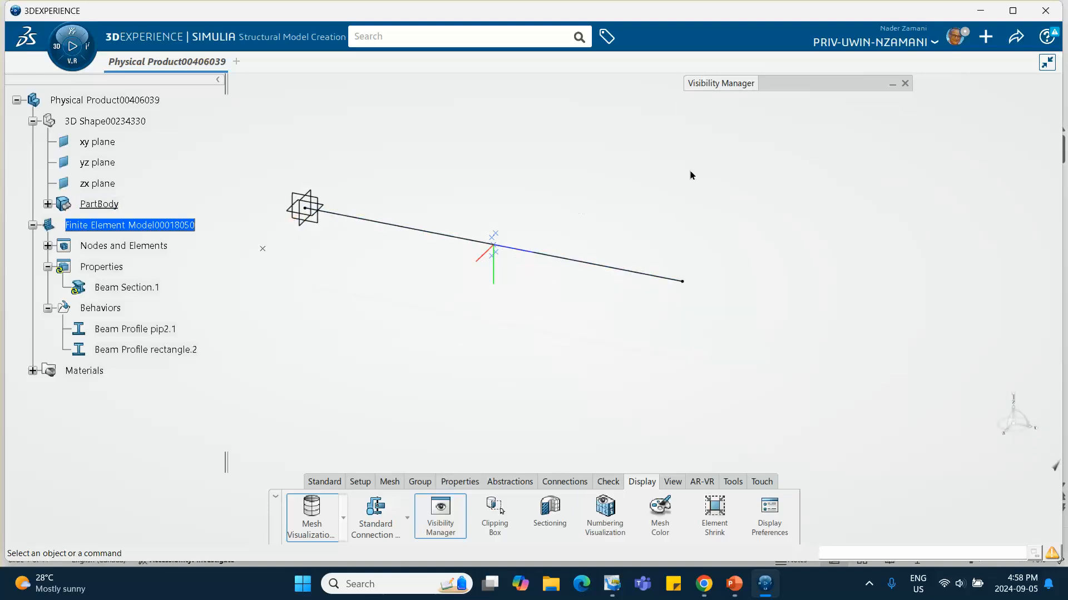
# Step: Switch the beam display to Solid rendering, close the display preferences, and view the rectangular beam
pyautogui.click(769, 509)
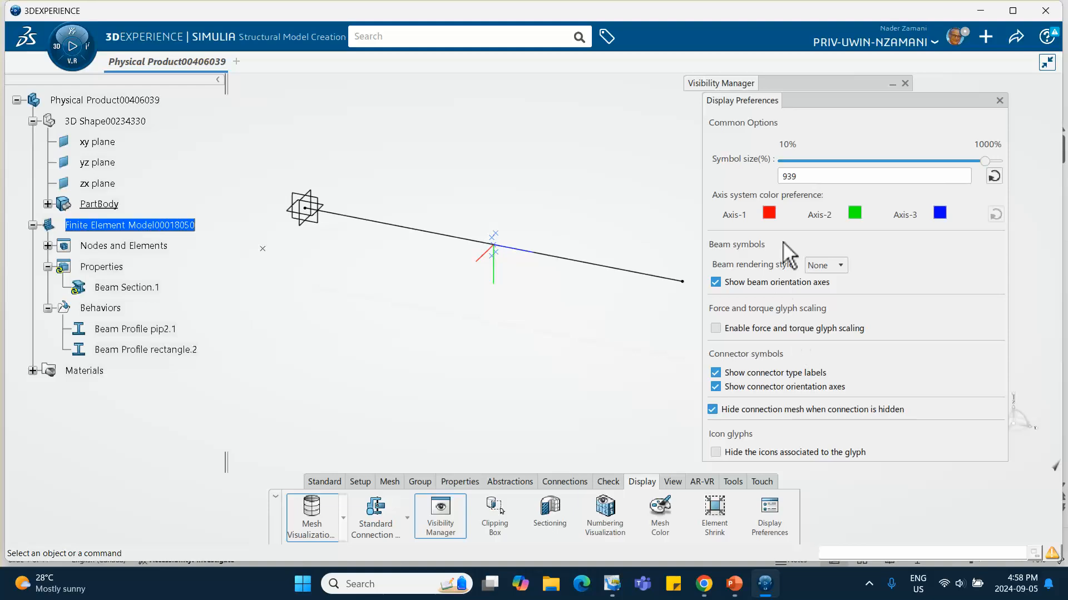
pyautogui.click(823, 265)
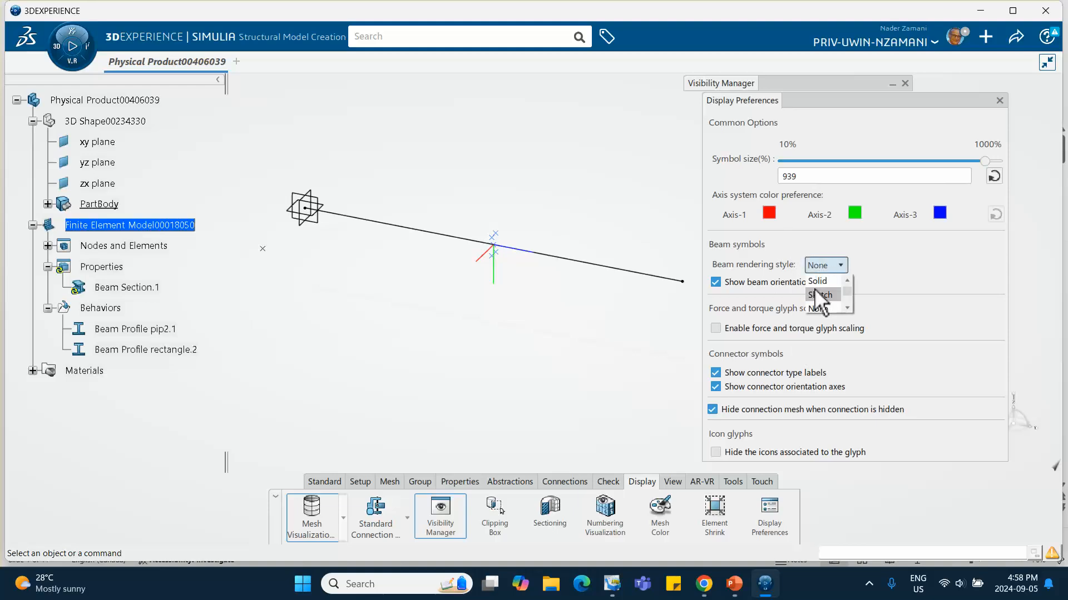
pyautogui.click(817, 281)
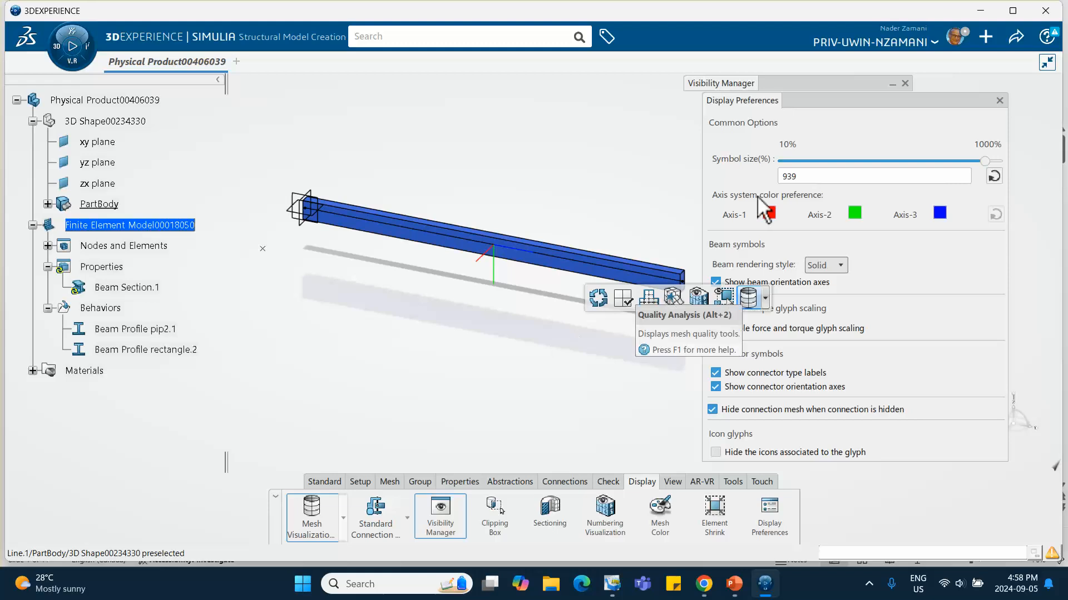
pyautogui.click(999, 100)
pyautogui.moveTo(698, 285); pyautogui.dragTo(572, 281, button='middle')
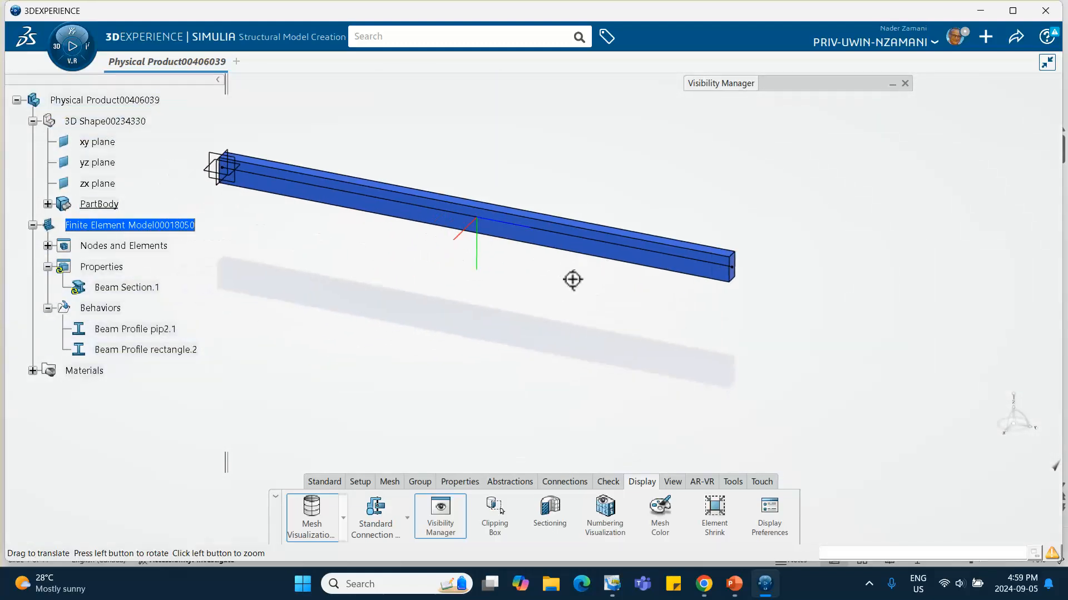
# Step: Assign Beam Profile pip2.1 back to the beam section and accept the definition
pyautogui.doubleClick(116, 287)
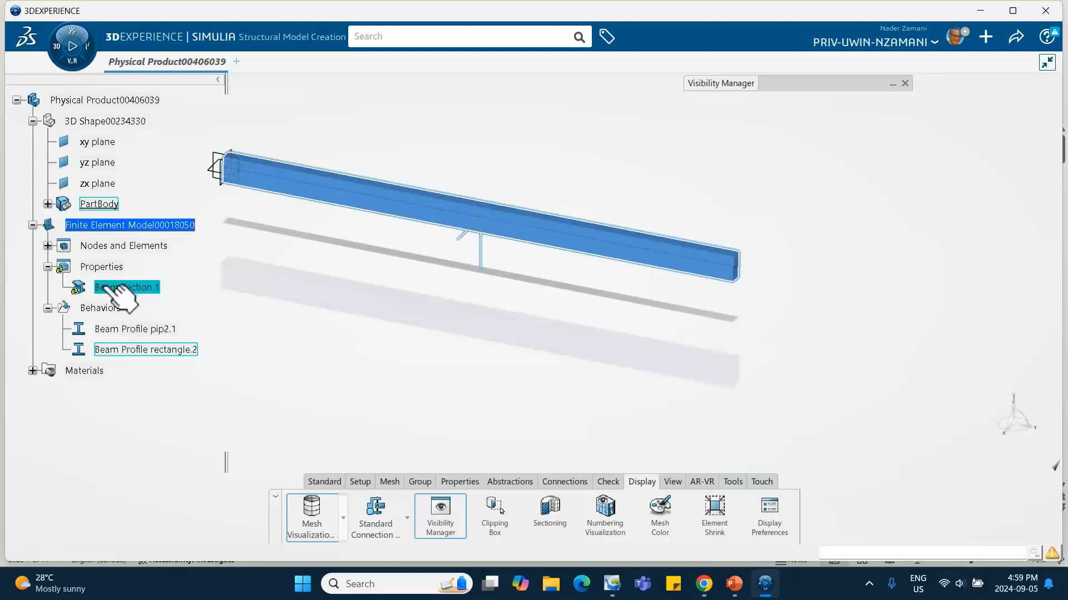
pyautogui.click(795, 202)
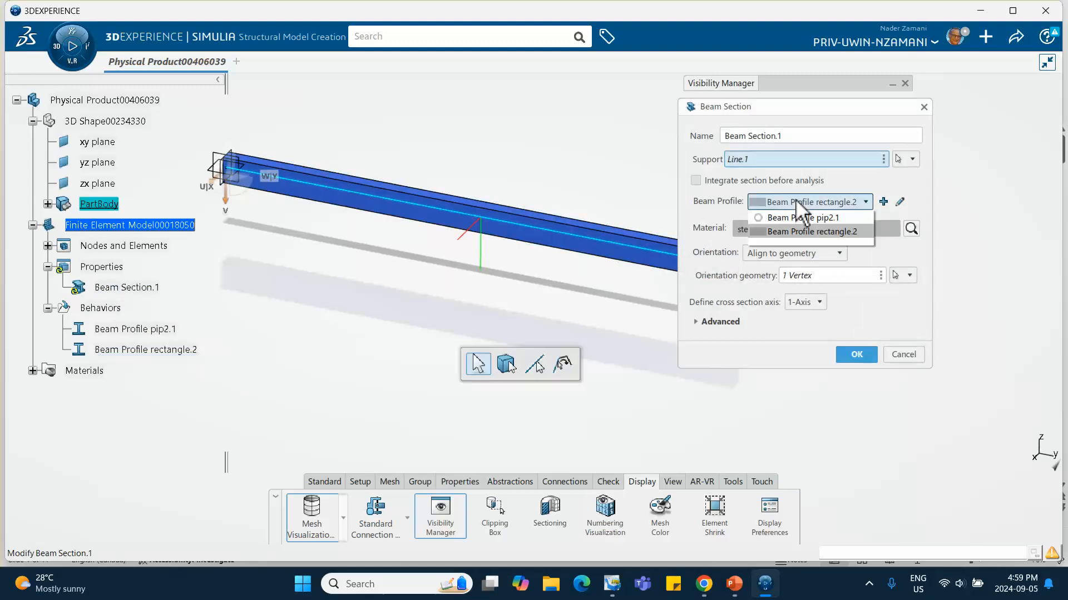
pyautogui.click(856, 356)
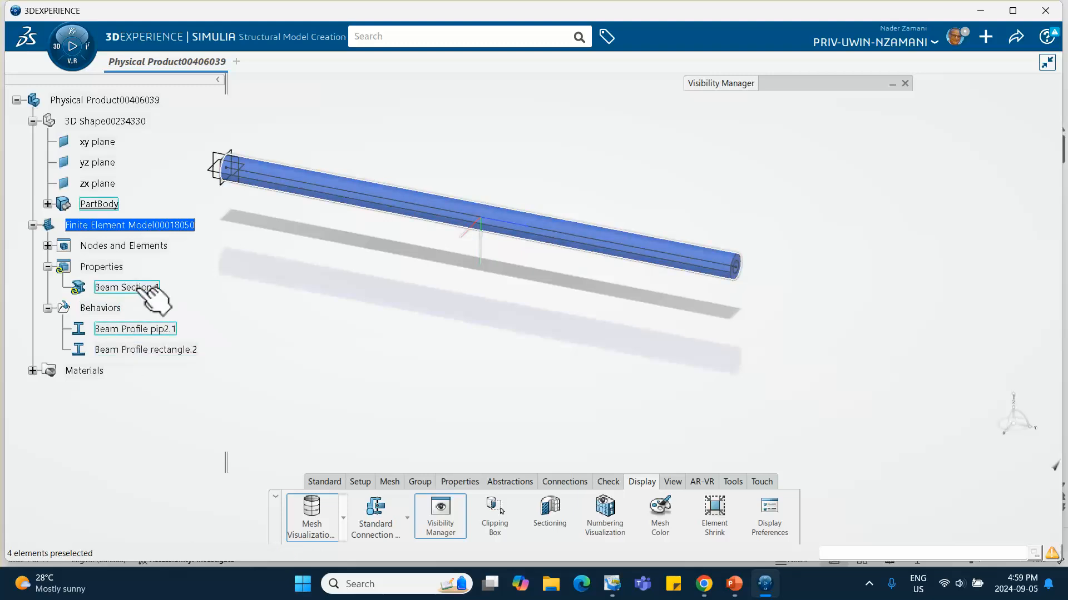
# Step: Correct the pipe profile's name to Beam Profile pipe.1 and accept it
pyautogui.doubleClick(155, 330)
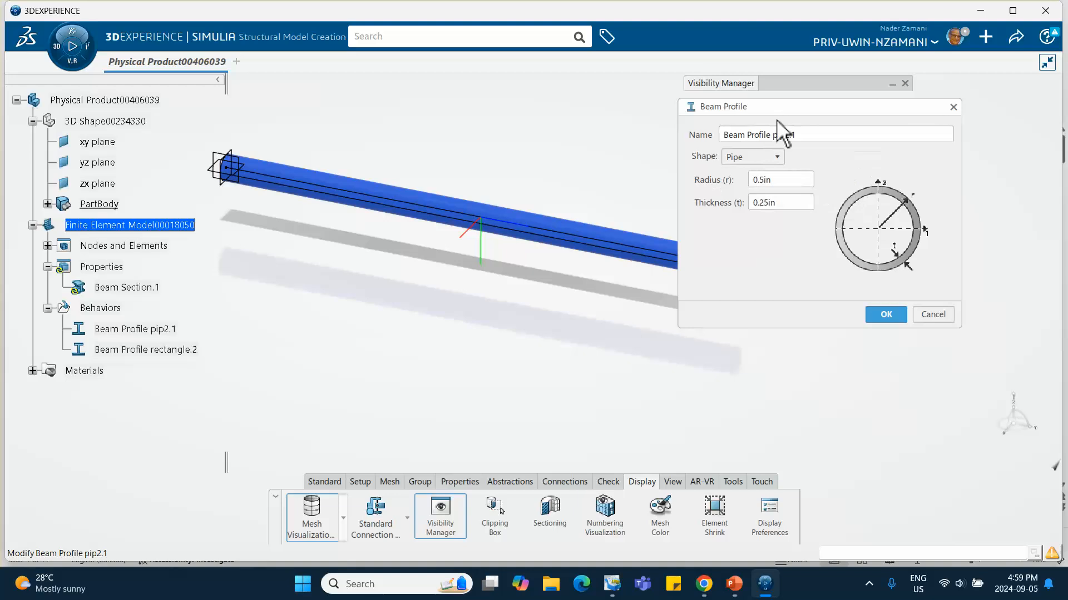
pyautogui.click(788, 135)
pyautogui.click(790, 135)
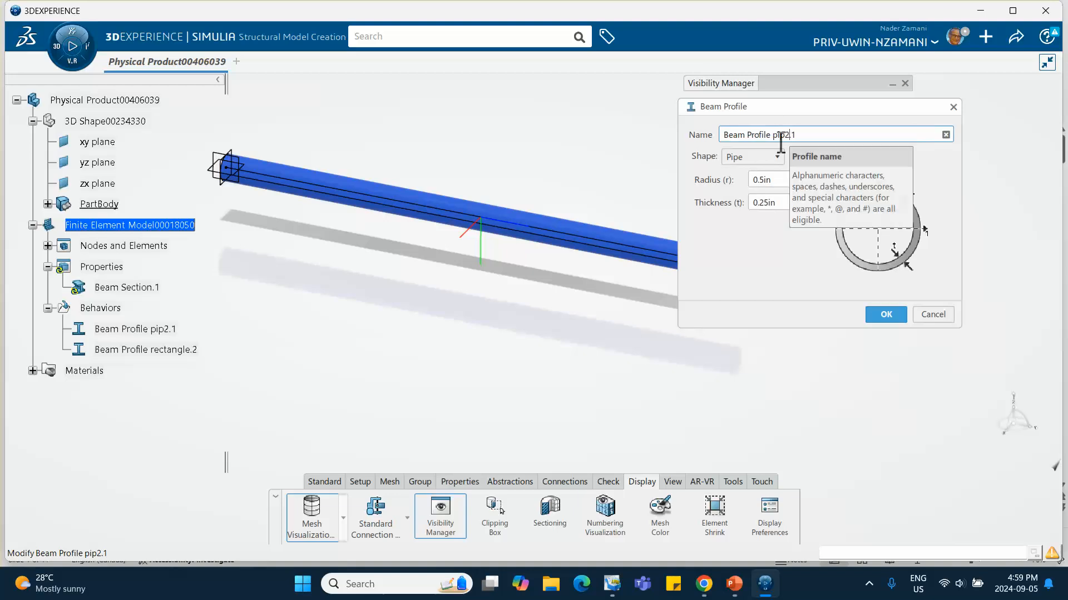
pyautogui.write('e')
pyautogui.click(884, 314)
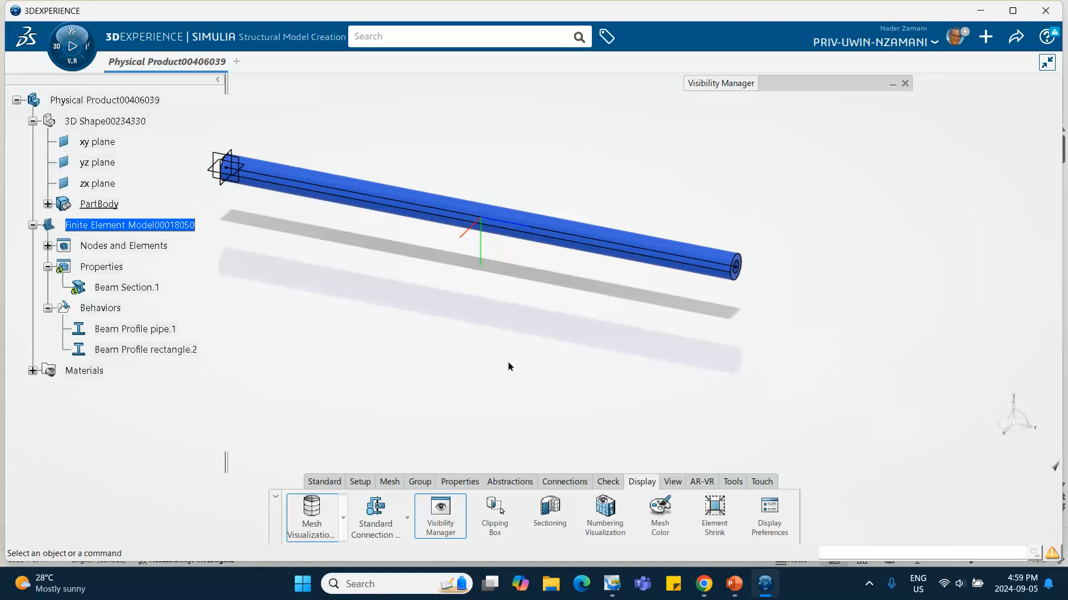
pyautogui.click(350, 365)
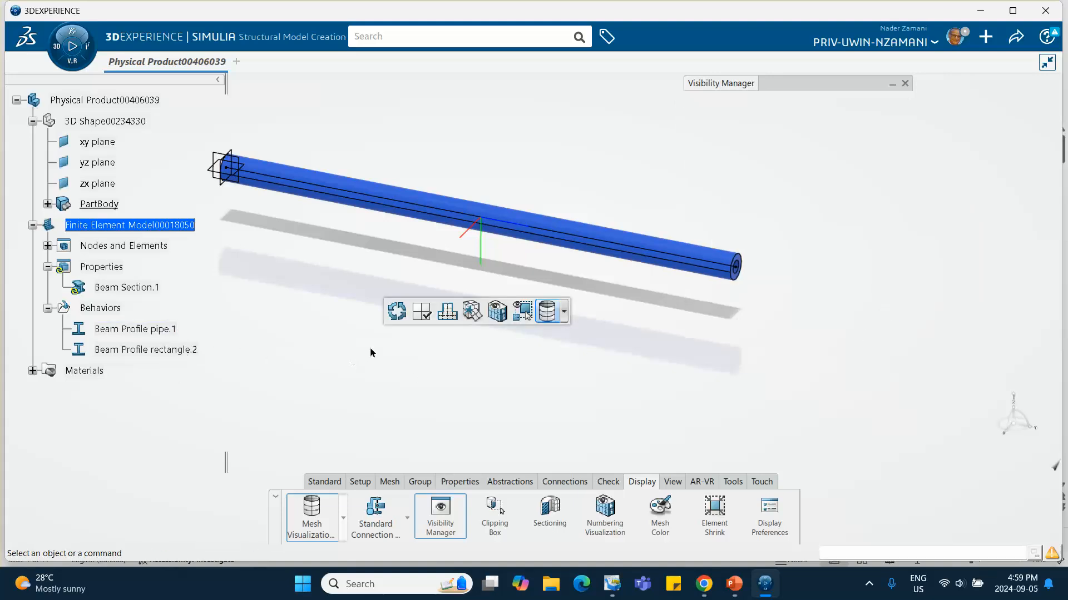
# Step: Start a third beam profile and set its shape to General
pyautogui.click(456, 481)
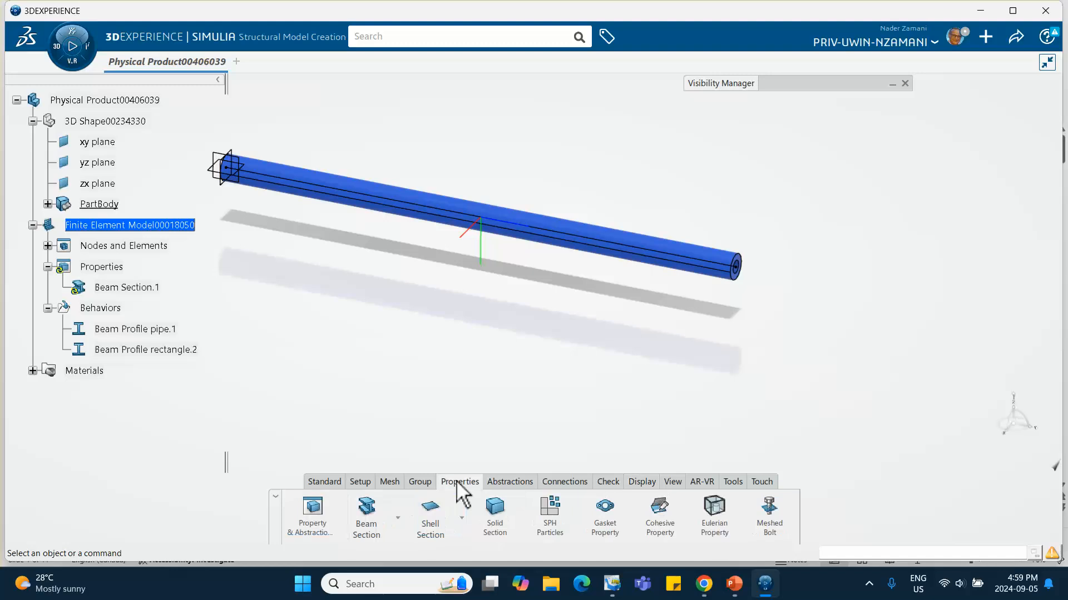
pyautogui.click(398, 518)
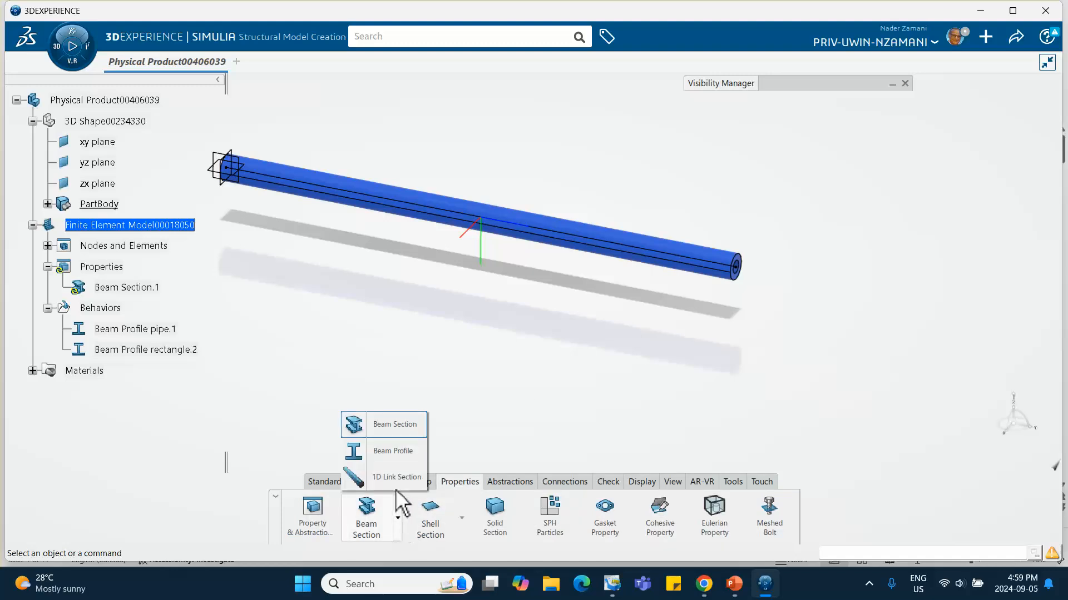
pyautogui.click(395, 453)
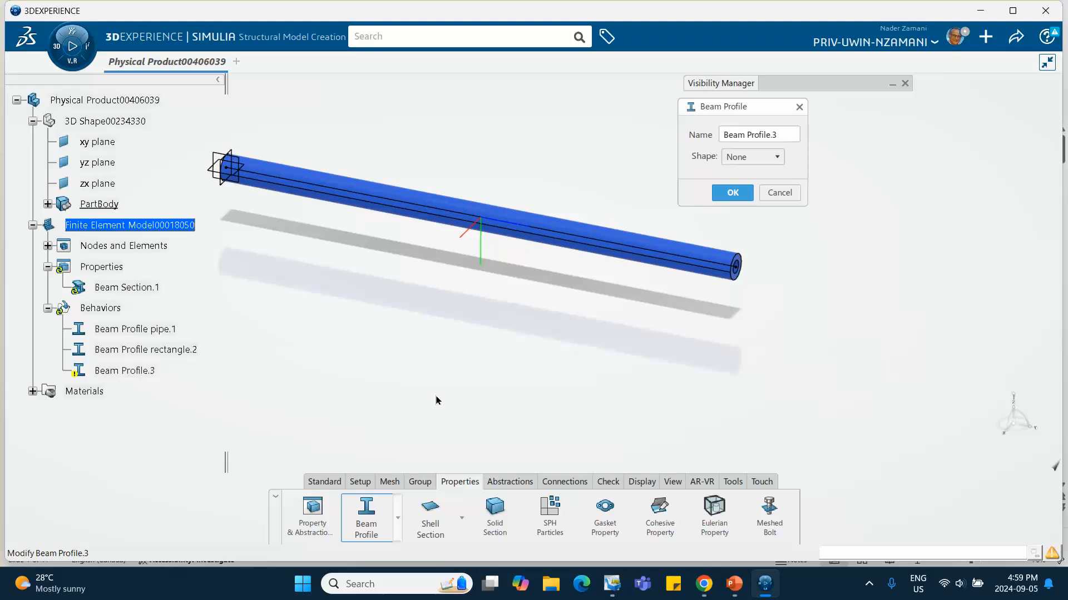
pyautogui.click(777, 158)
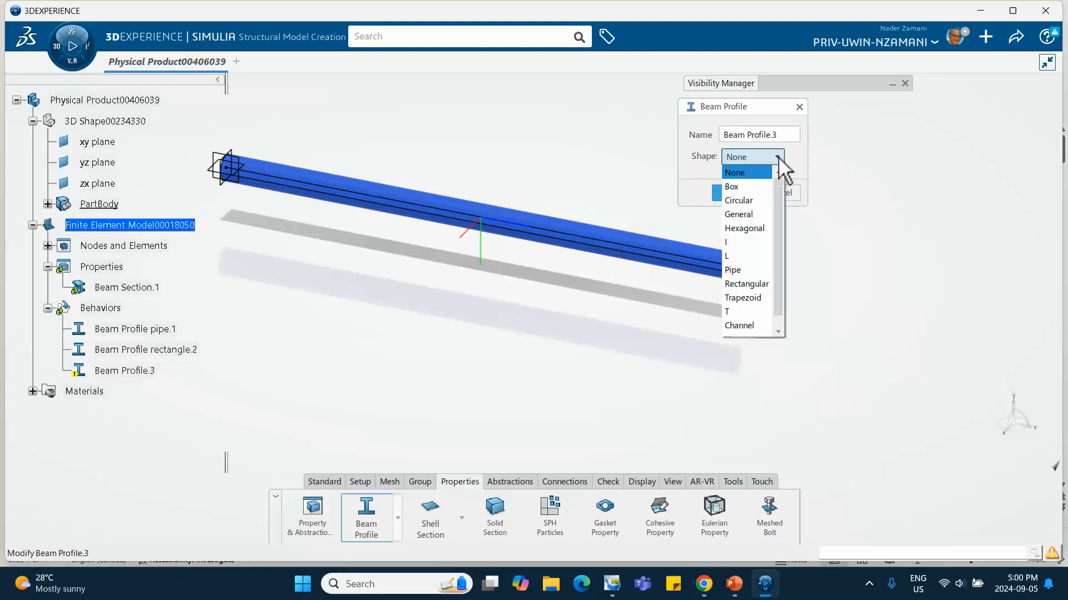
pyautogui.click(739, 214)
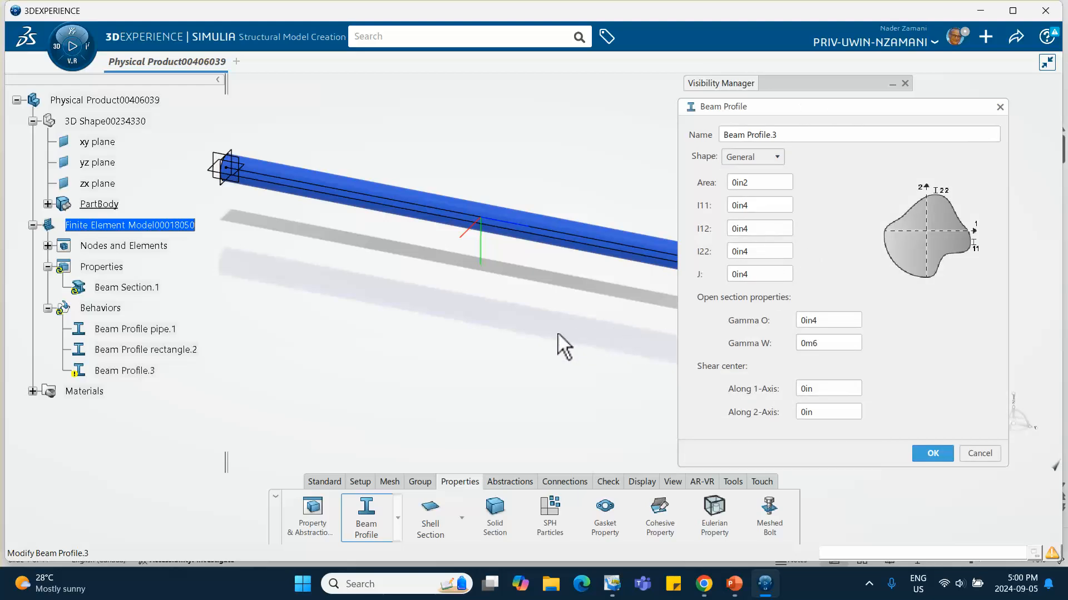
# Step: Set the general profile's I11 to 1 in4, I12 to 0 in4 and I22 to 1 in4, and accept it
pyautogui.doubleClick(752, 208)
pyautogui.write('1')
pyautogui.click(819, 244)
pyautogui.doubleClick(757, 234)
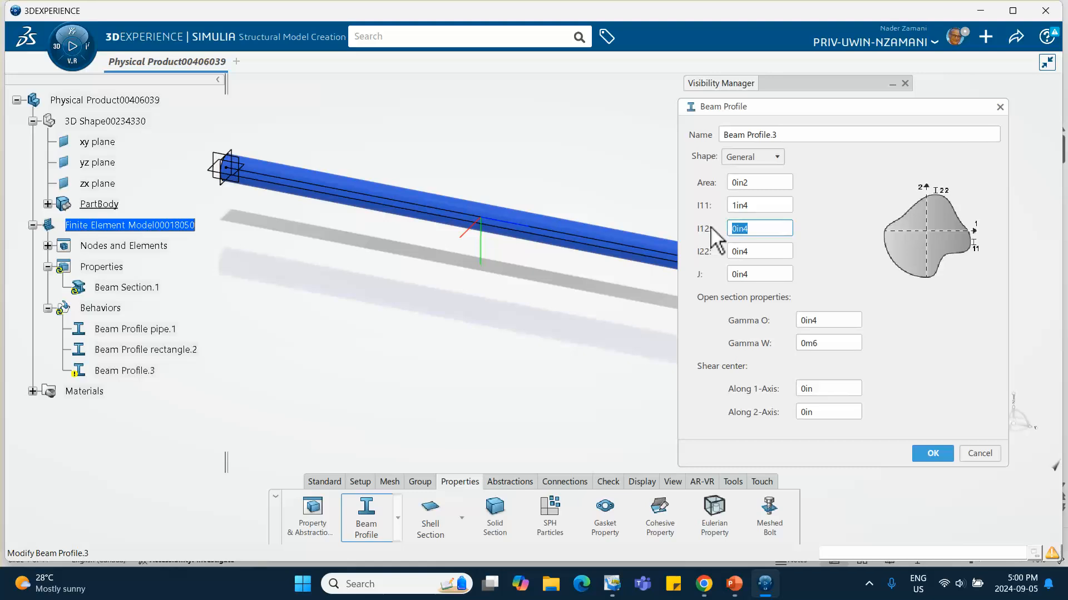
pyautogui.write('0')
pyautogui.click(831, 268)
pyautogui.click(758, 253)
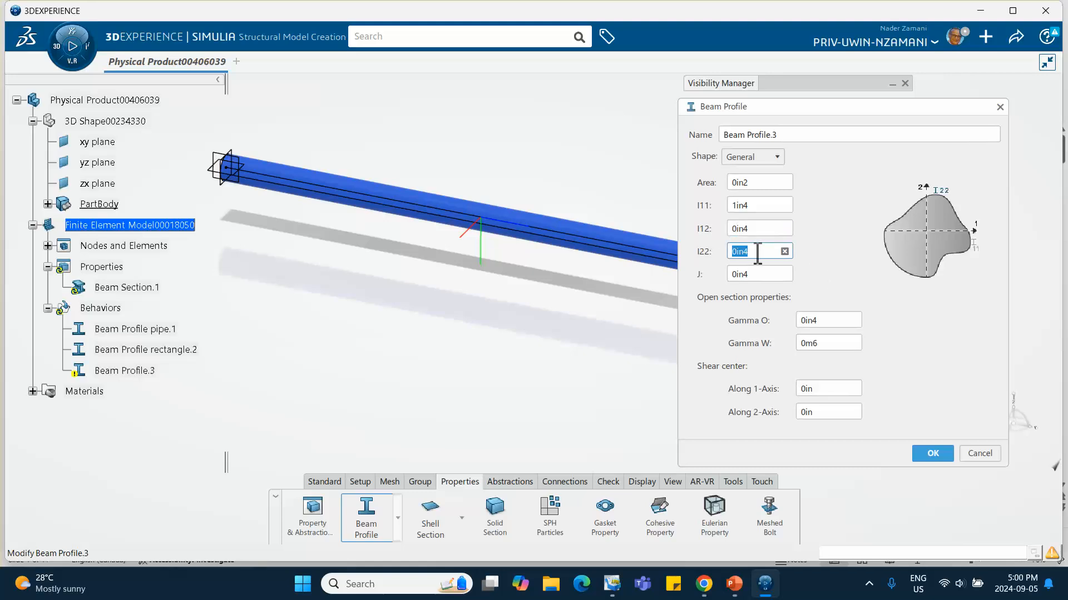
pyautogui.write('1')
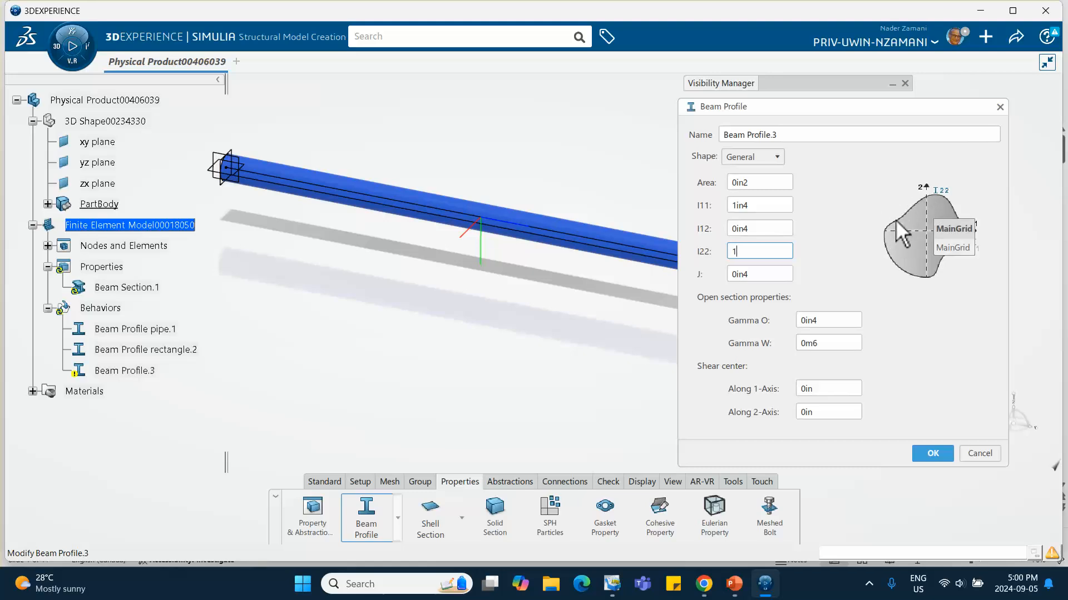
pyautogui.click(813, 276)
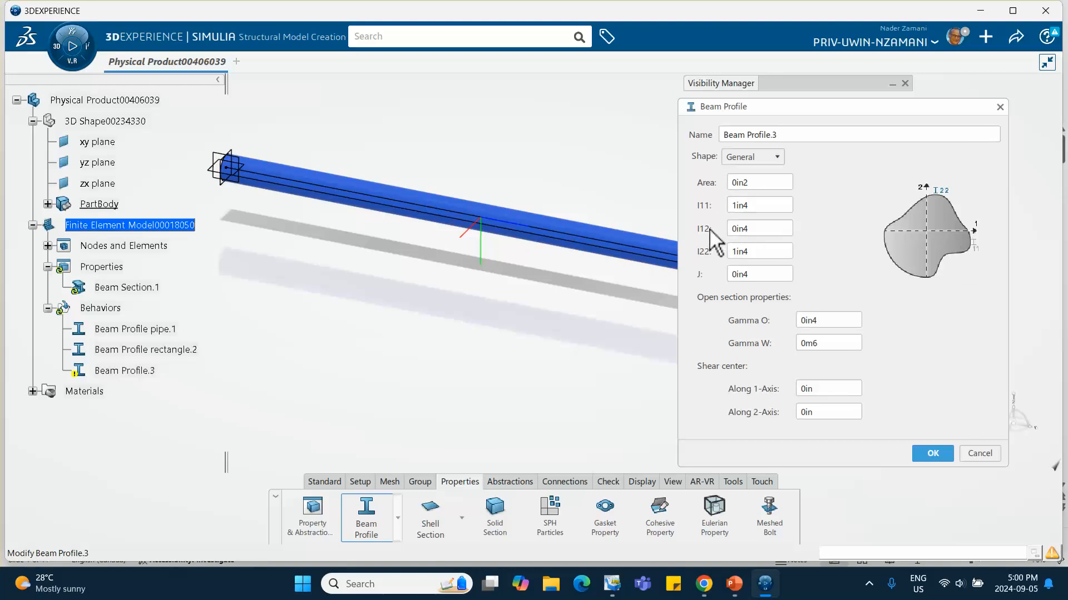
pyautogui.click(933, 454)
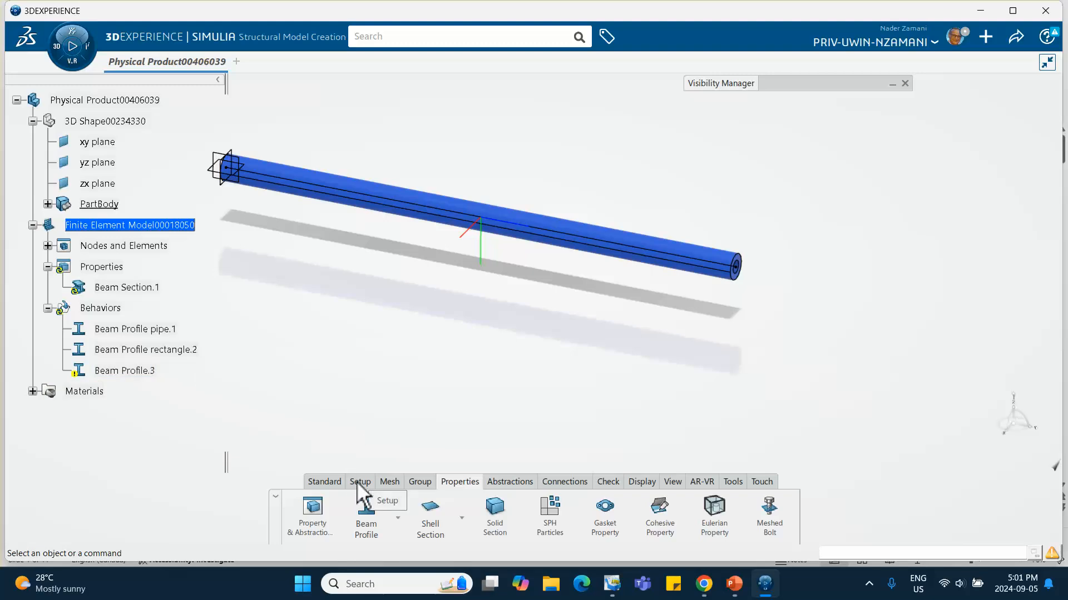
# Step: Update the whole finite element model and dismiss the update report
pyautogui.click(334, 481)
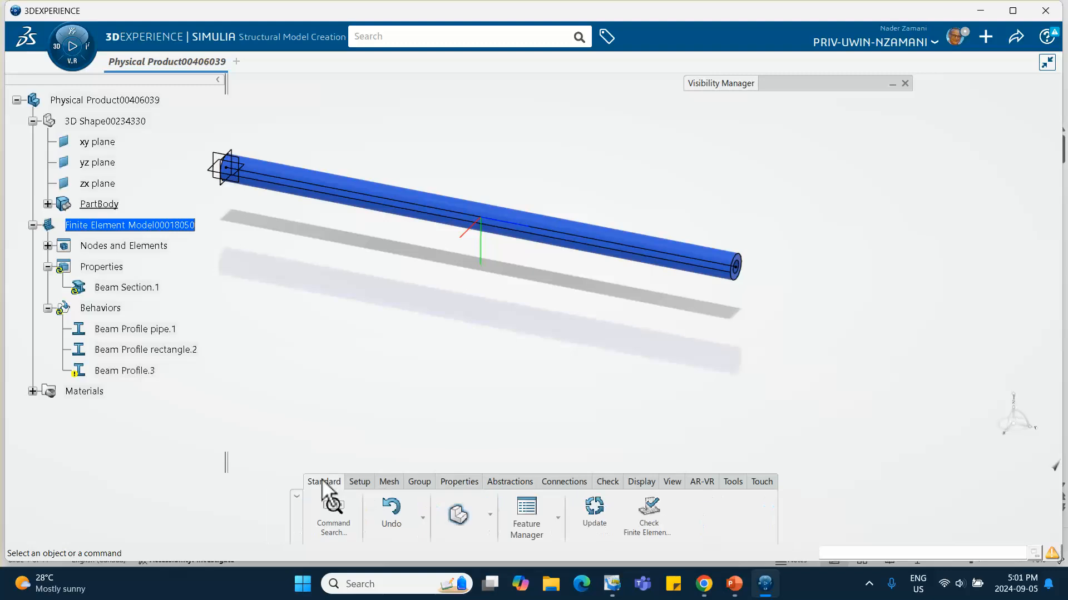
pyautogui.click(594, 515)
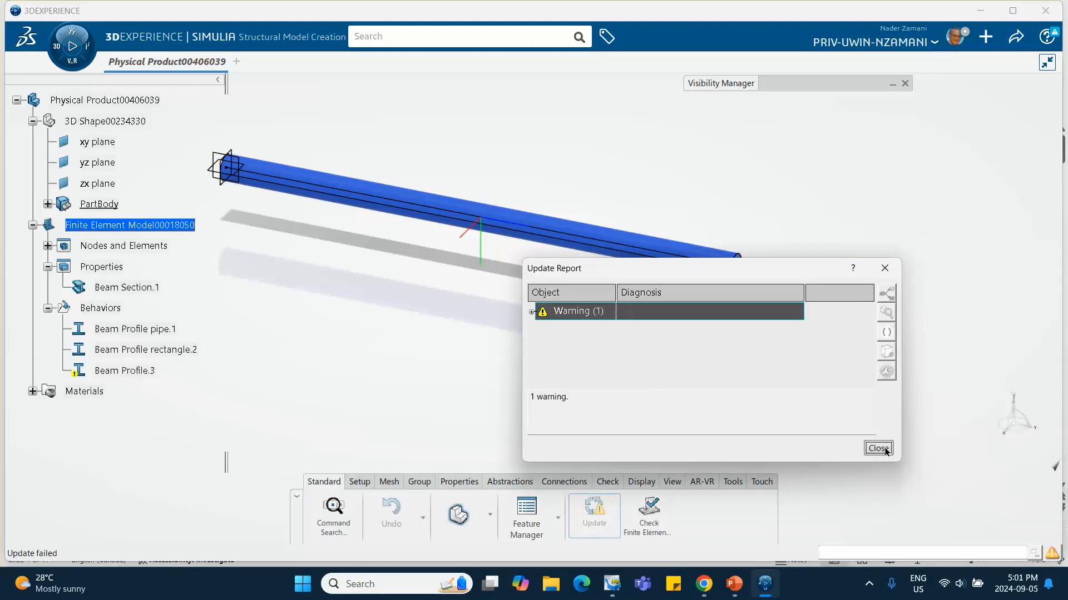
pyautogui.click(878, 448)
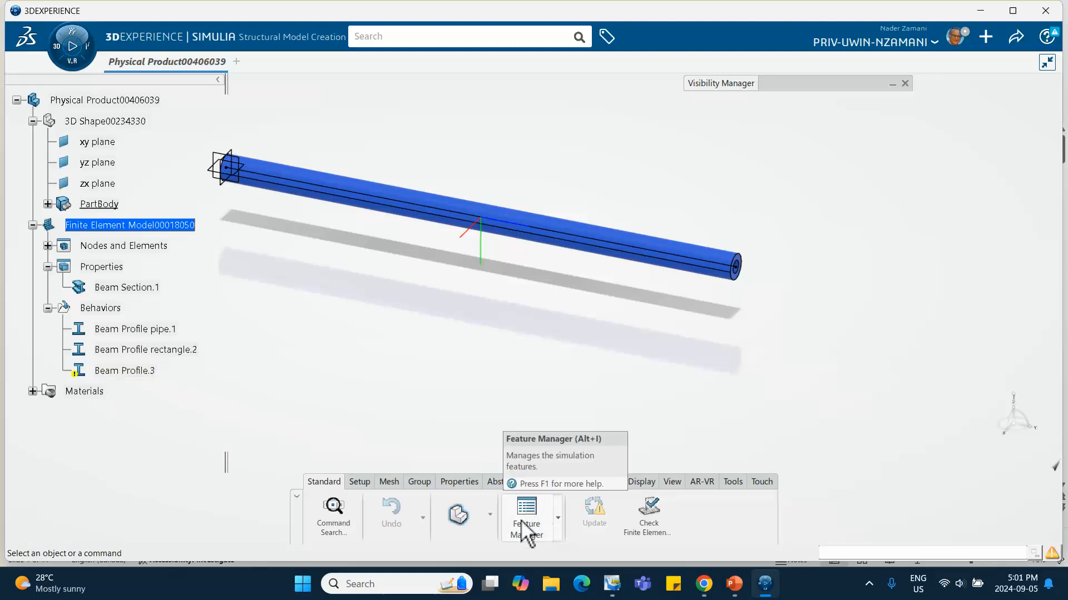
# Step: Edit the general beam profile from the Feature Manager, setting its area to 1 in2 and J to 1 in4
pyautogui.click(558, 520)
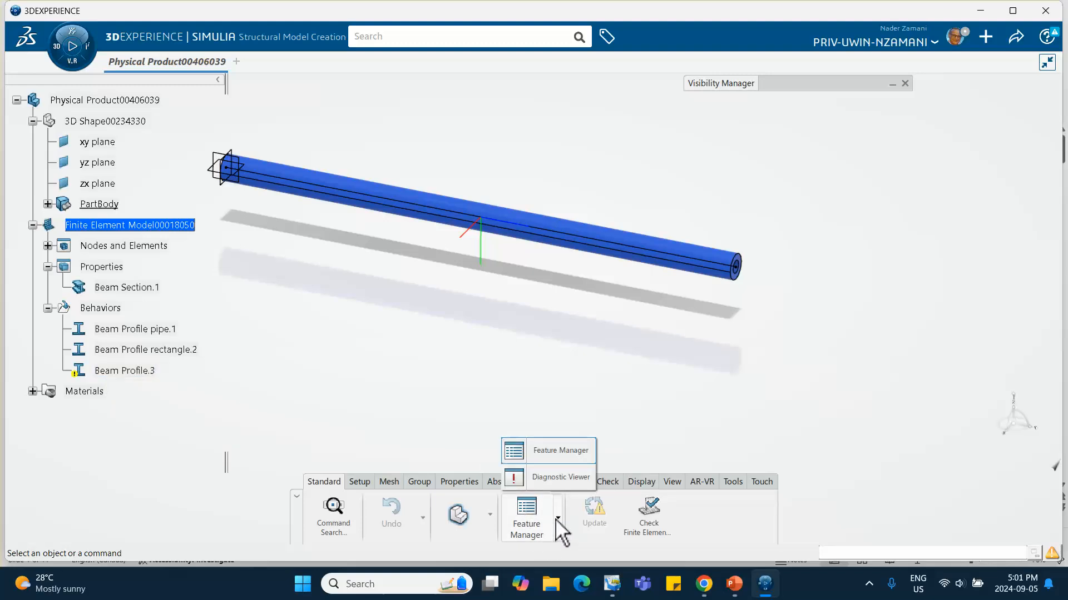
pyautogui.click(553, 450)
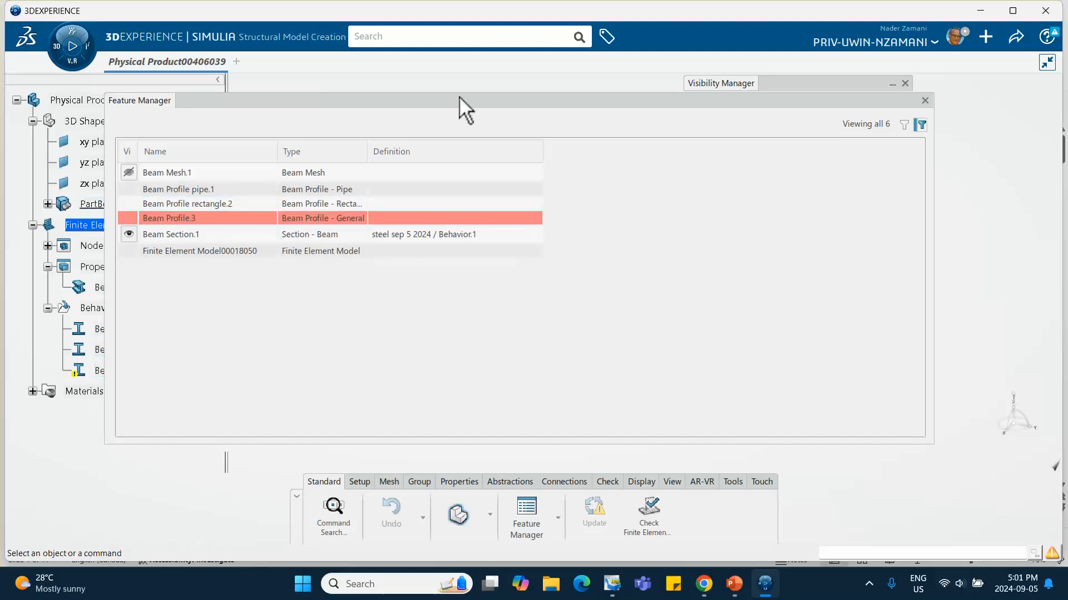
pyautogui.moveTo(374, 148); pyautogui.dragTo(455, 149)
pyautogui.doubleClick(236, 219)
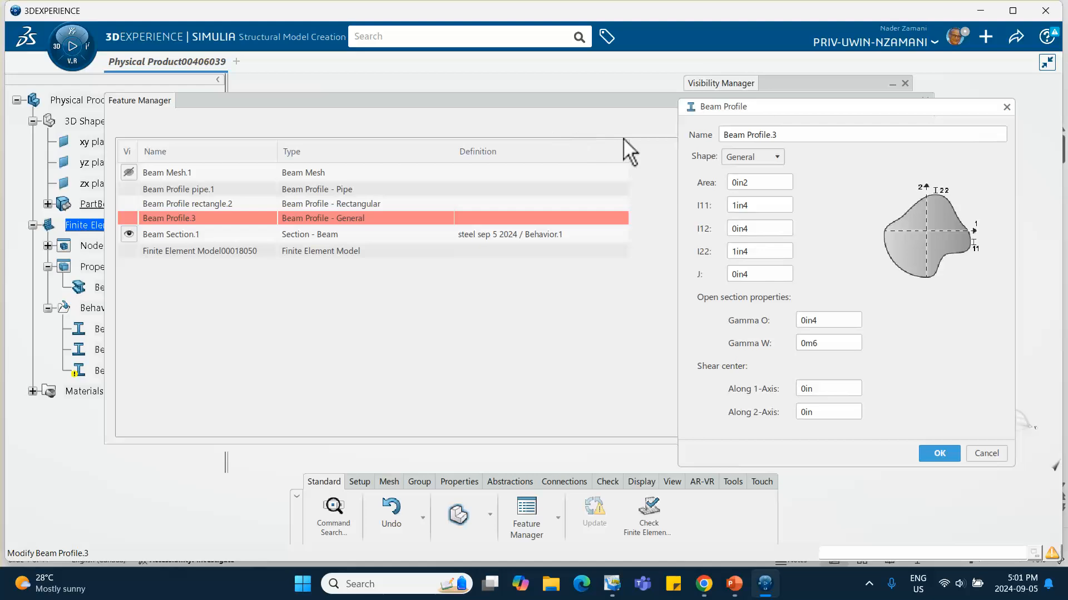
pyautogui.click(753, 184)
pyautogui.write('1')
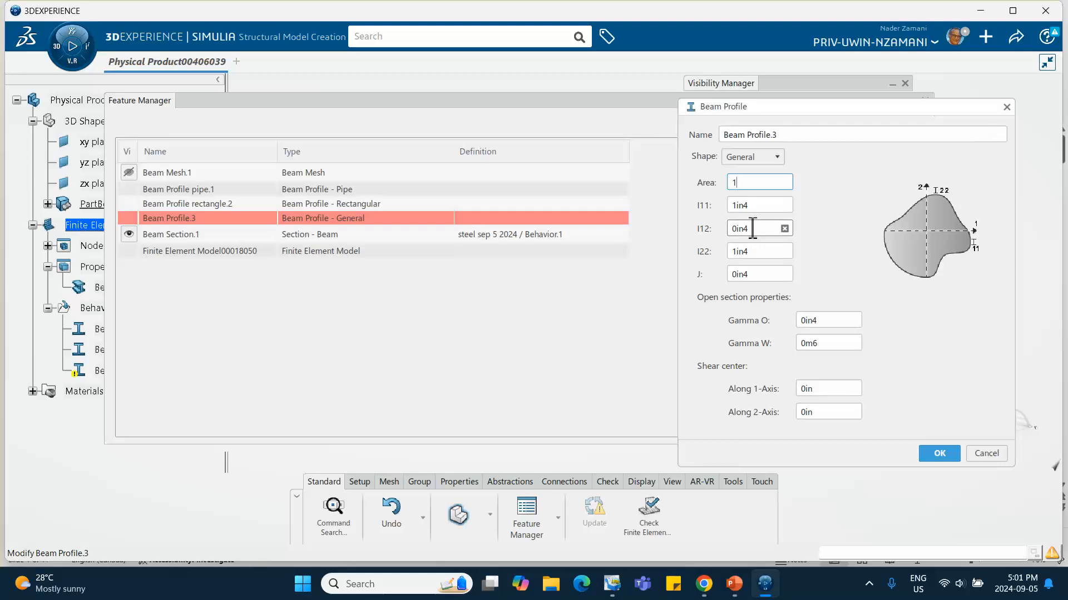
pyautogui.click(754, 275)
pyautogui.write('1')
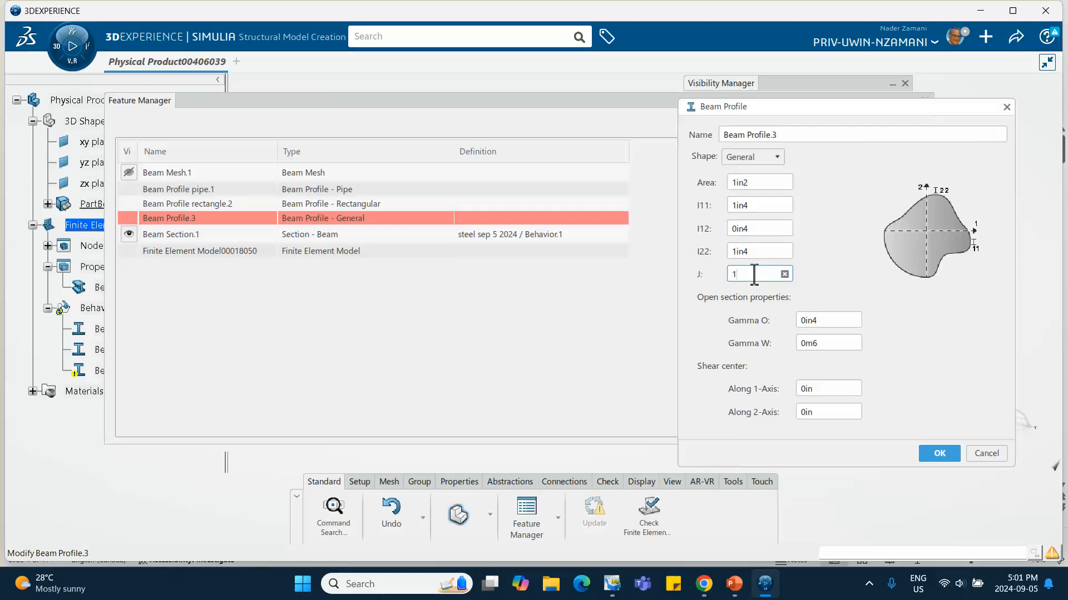
# Step: Set the general profile's I12 to 1 in4, accept the profile, and update the model
pyautogui.click(750, 230)
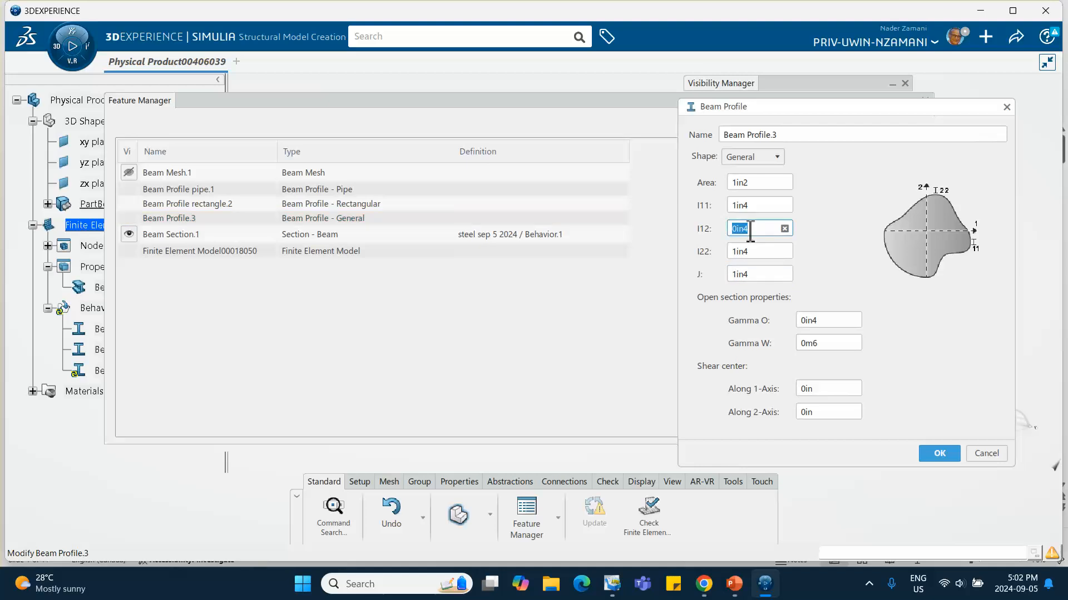
pyautogui.write('1')
pyautogui.click(932, 453)
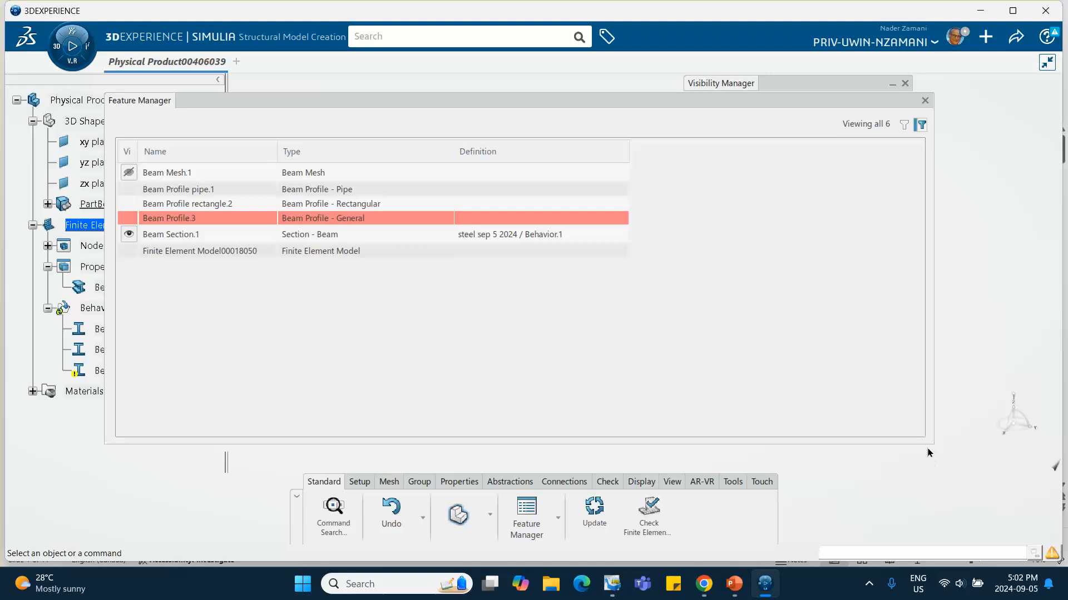
pyautogui.click(925, 101)
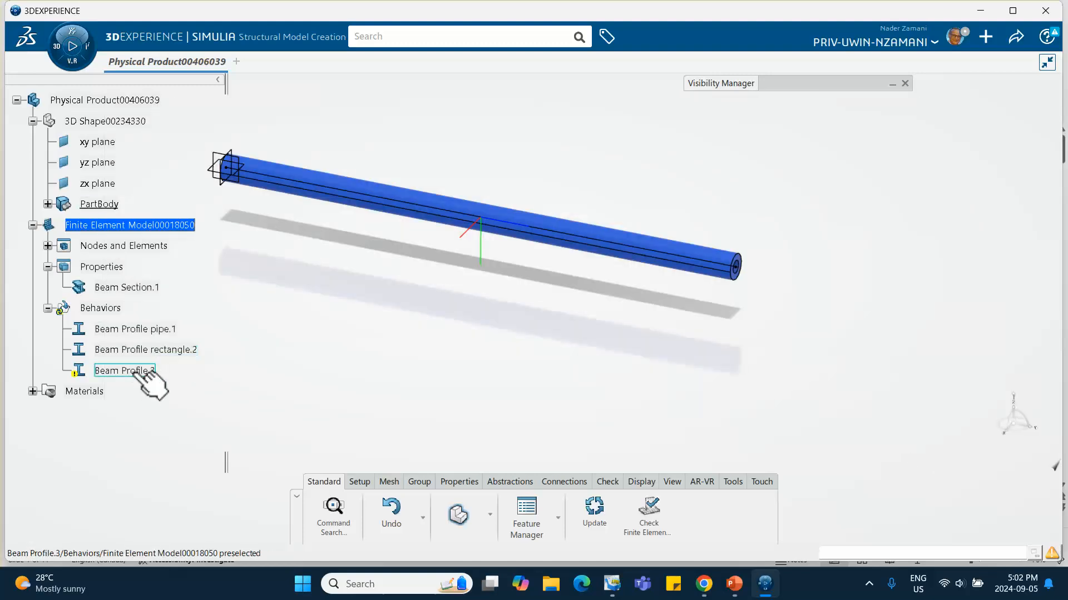
pyautogui.click(594, 508)
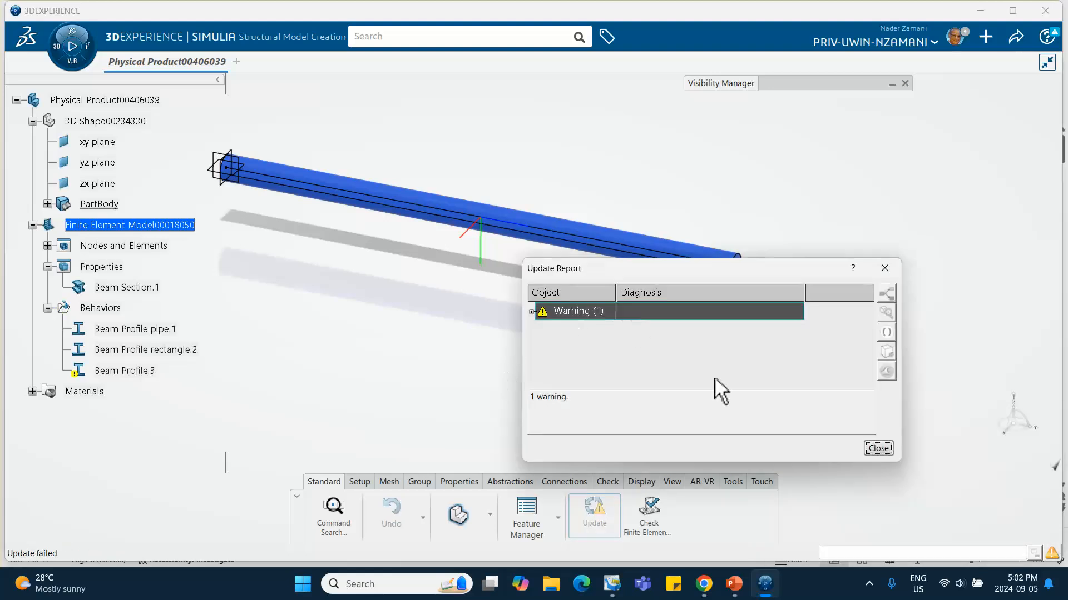
pyautogui.click(878, 448)
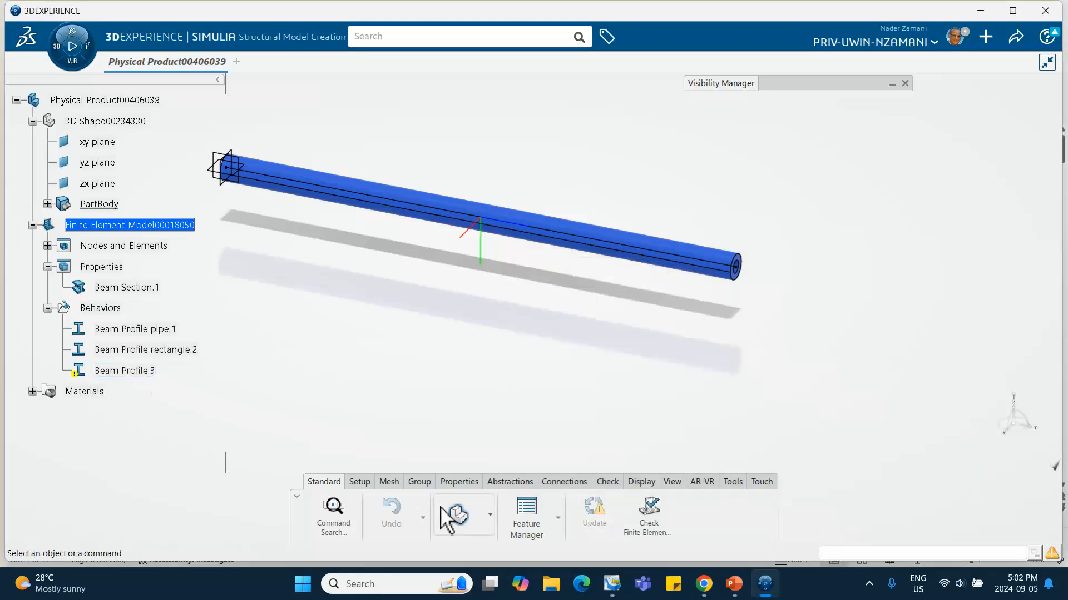
# Step: Set the general profile's I12 to 0 in4, accept it, and update the model
pyautogui.doubleClick(133, 371)
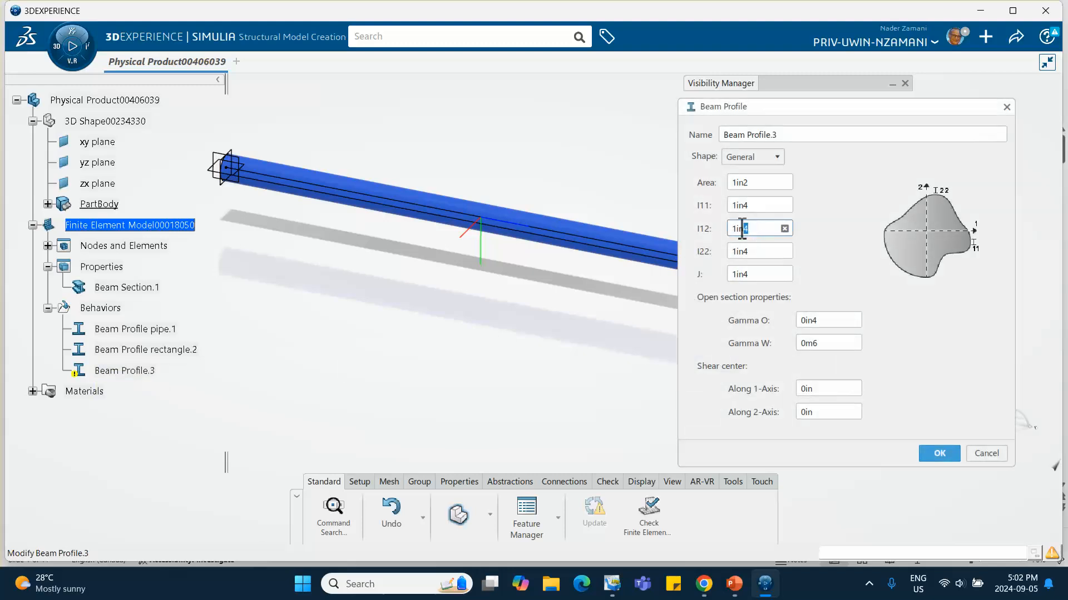
pyautogui.doubleClick(743, 229)
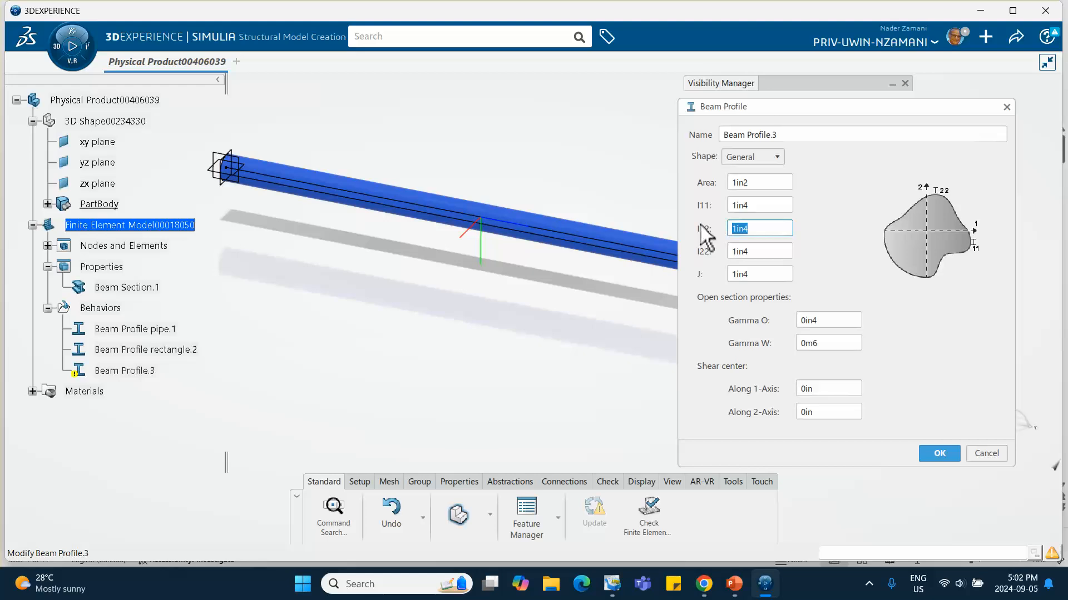
pyautogui.write('0')
pyautogui.click(933, 450)
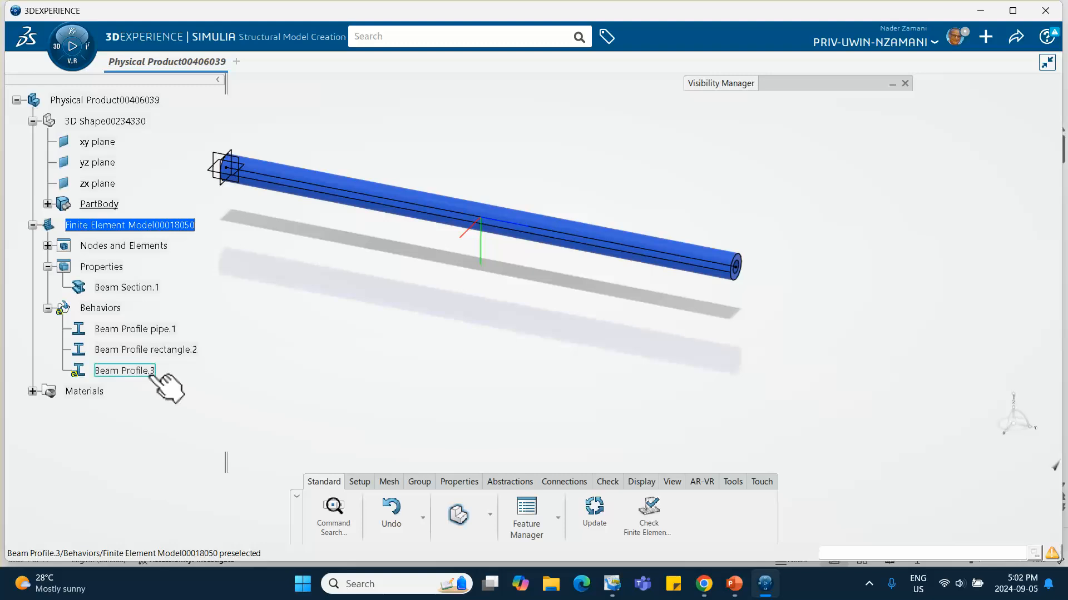
pyautogui.click(590, 508)
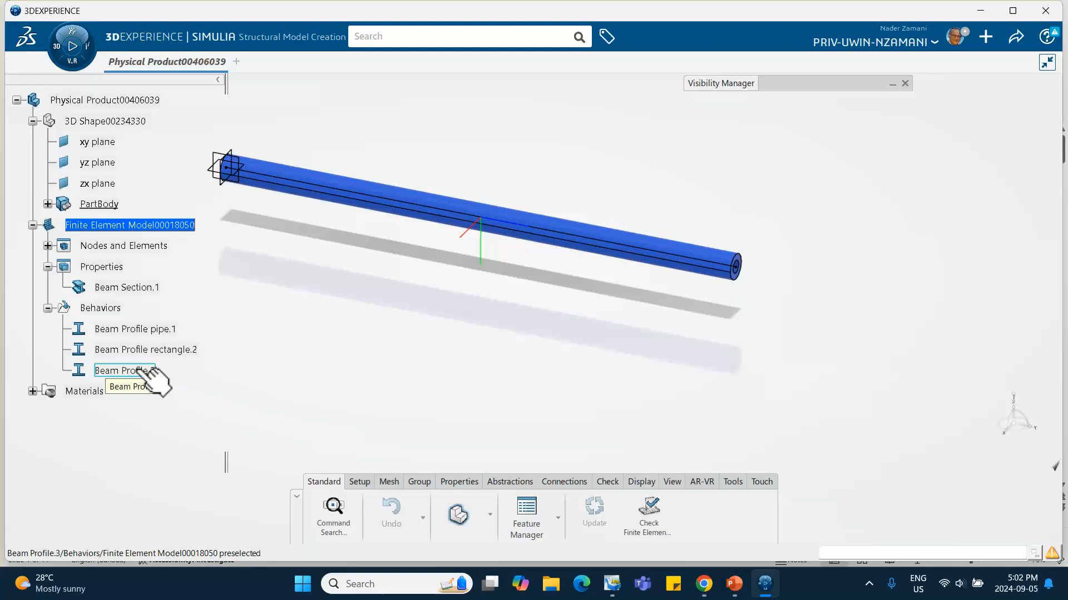
# Step: Set the general profile's I12 to 1 in4, accept it, and check the profile's diagnosis in the Feature Manager
pyautogui.doubleClick(142, 370)
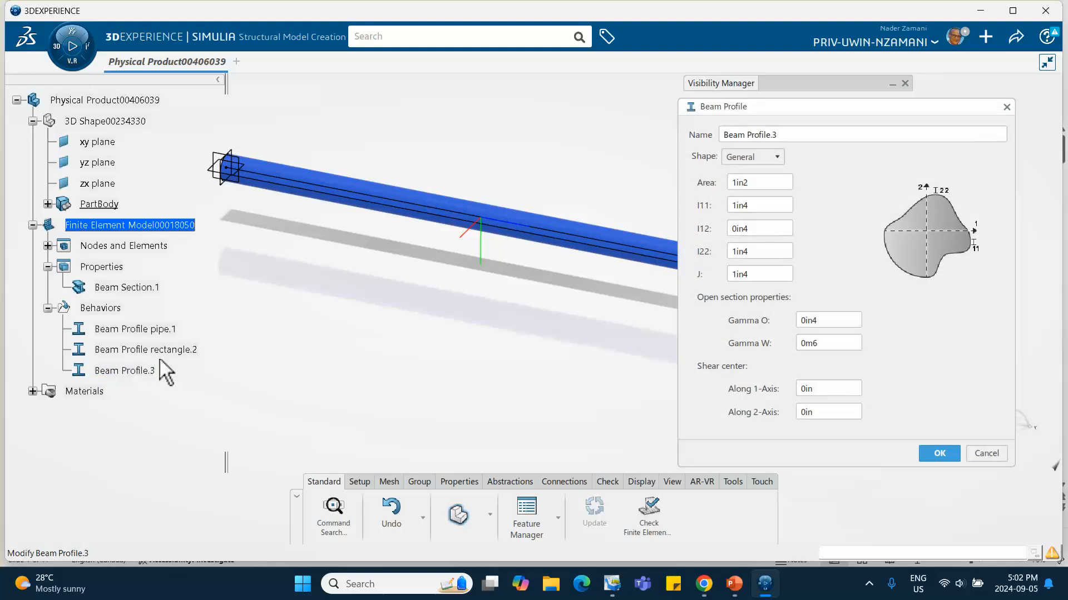
pyautogui.doubleClick(743, 229)
pyautogui.write('1')
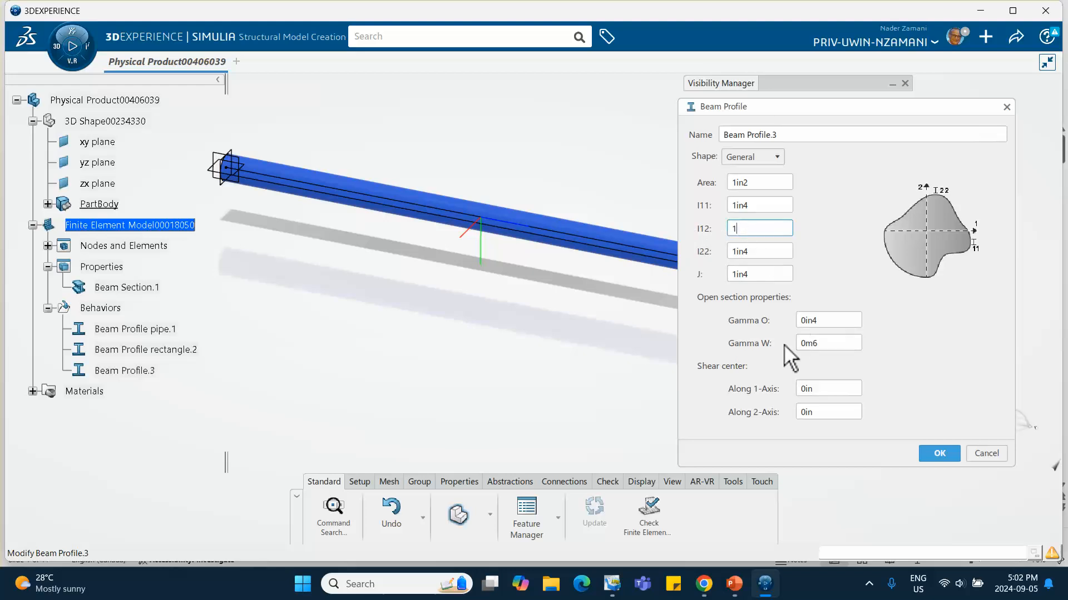
pyautogui.click(941, 454)
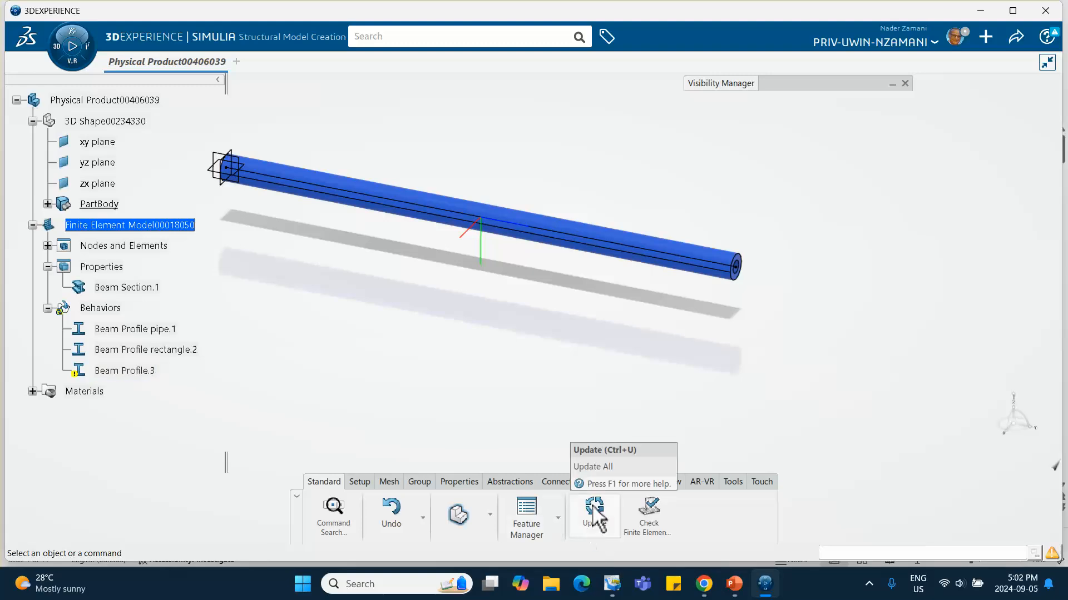
pyautogui.click(526, 522)
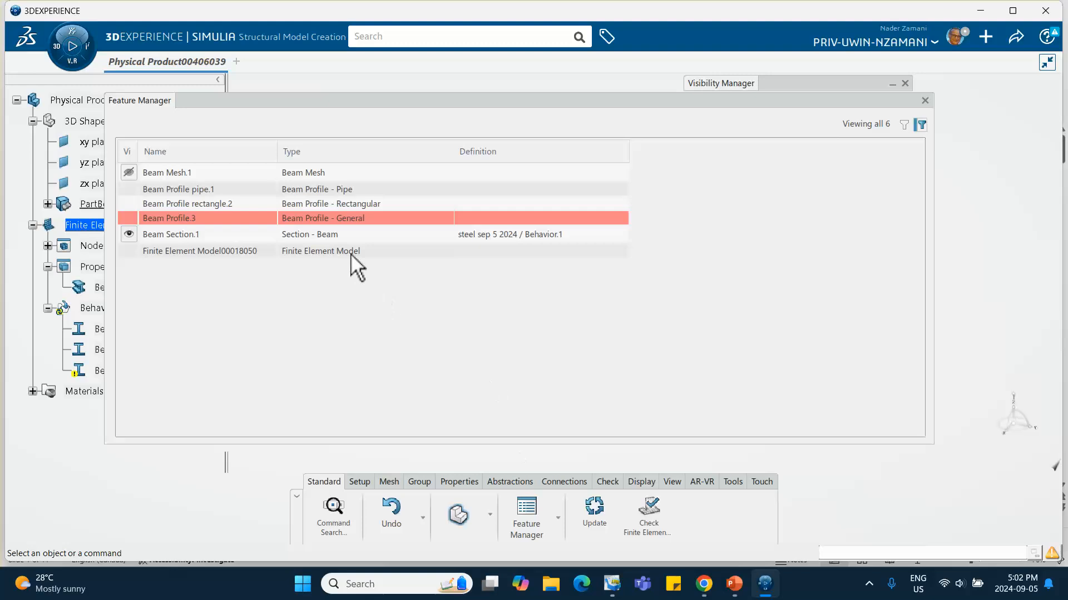
pyautogui.moveTo(232, 217)
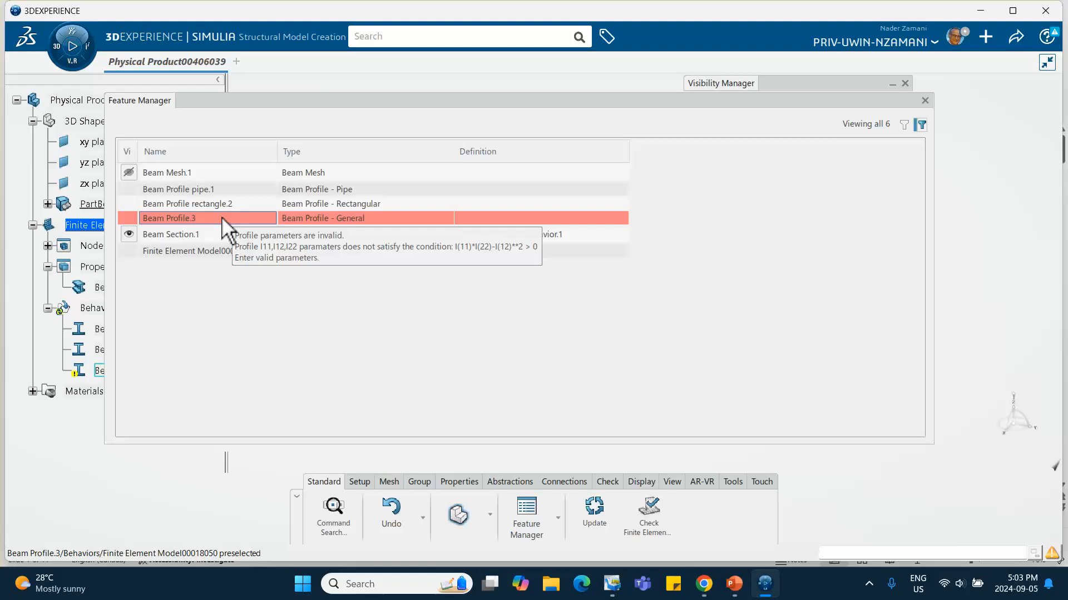
# Step: Set the general profile's I12 back to 0 in4, accept it, close the Feature Manager, and update the model
pyautogui.click(326, 221)
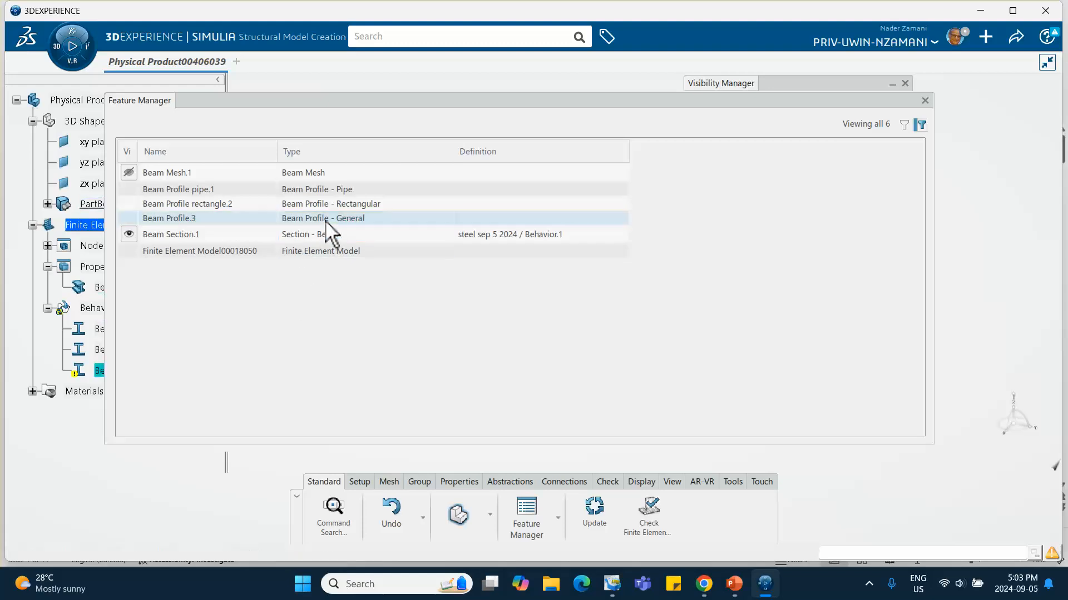
pyautogui.doubleClick(326, 221)
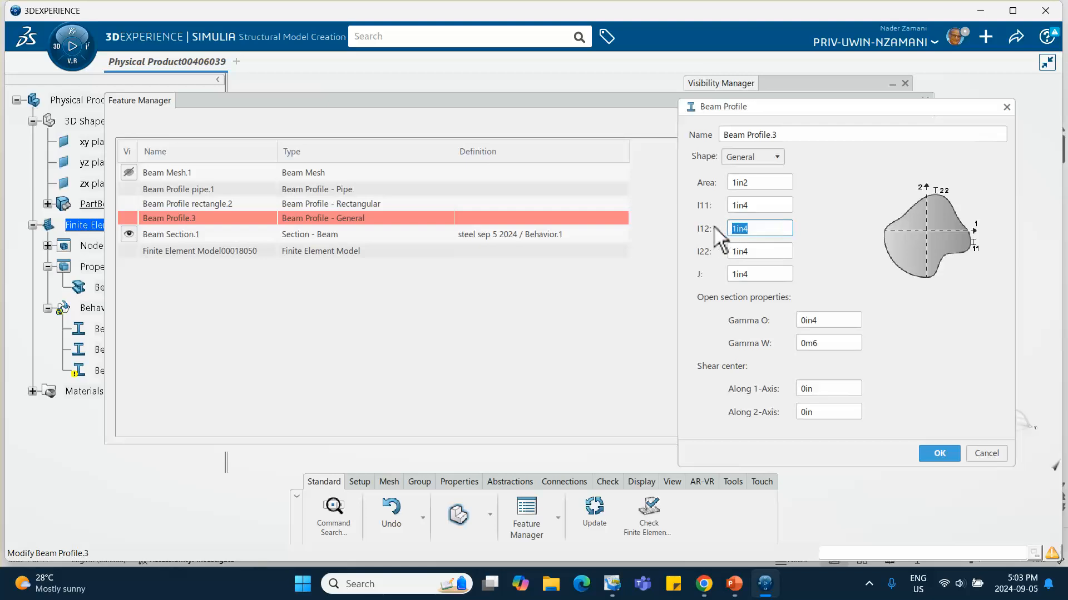
pyautogui.click(735, 230)
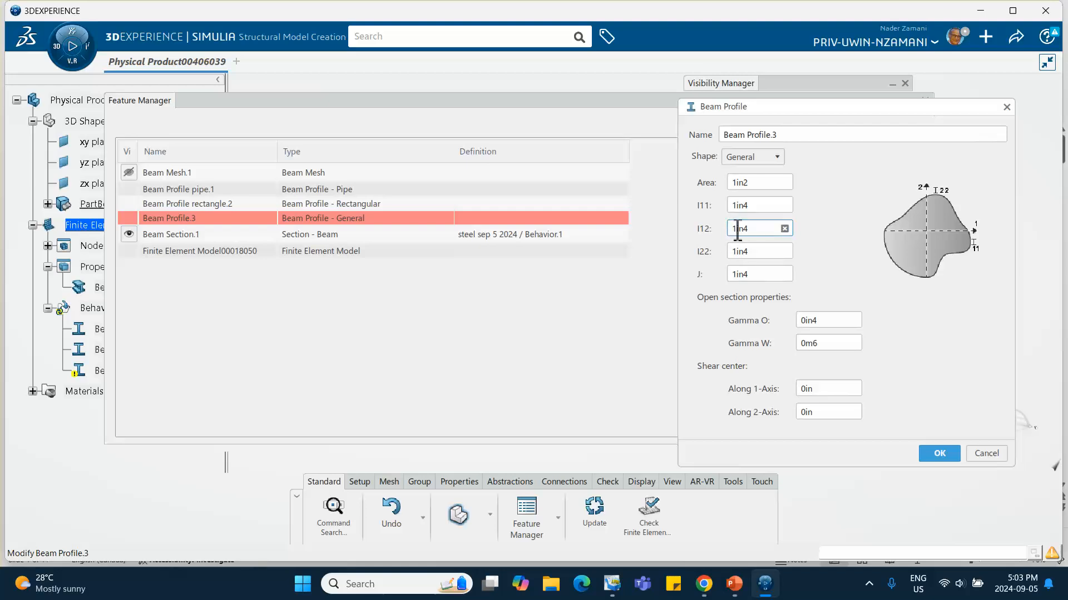
pyautogui.moveTo(754, 232); pyautogui.dragTo(723, 230)
pyautogui.click(937, 452)
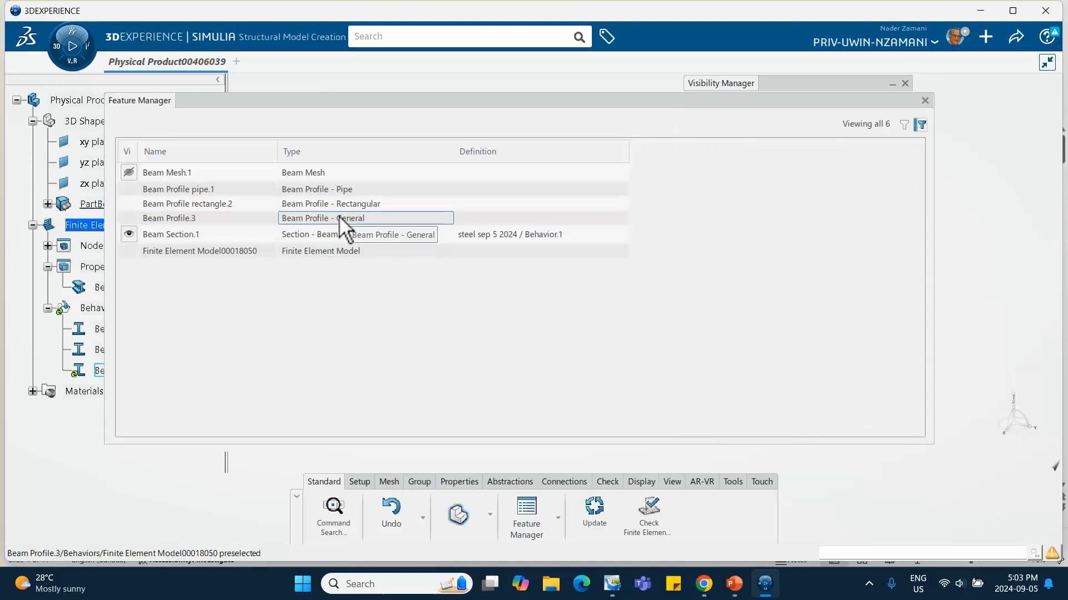
pyautogui.click(925, 100)
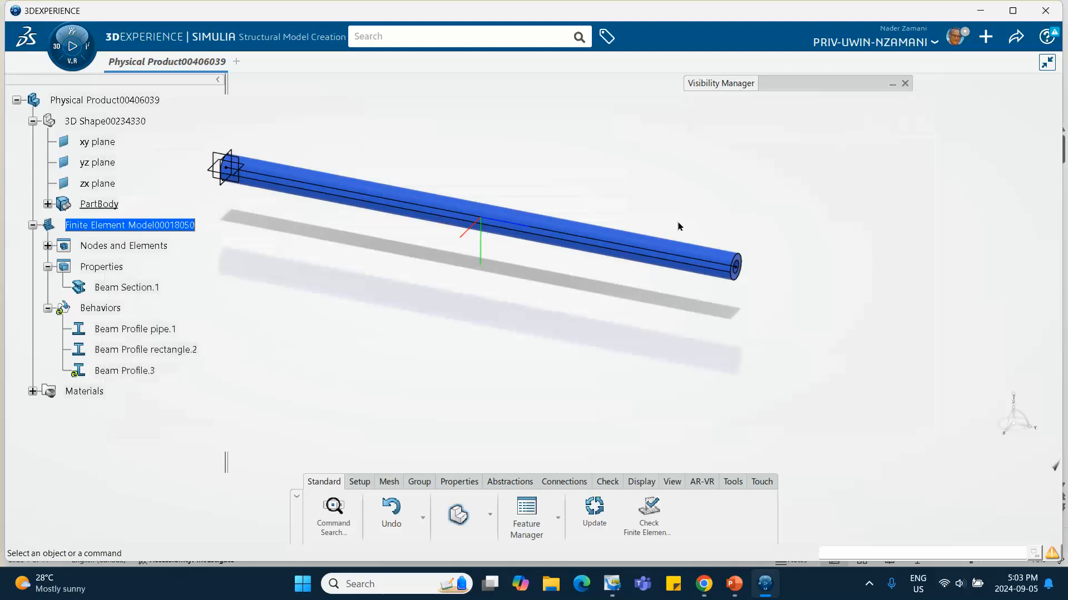
pyautogui.click(593, 516)
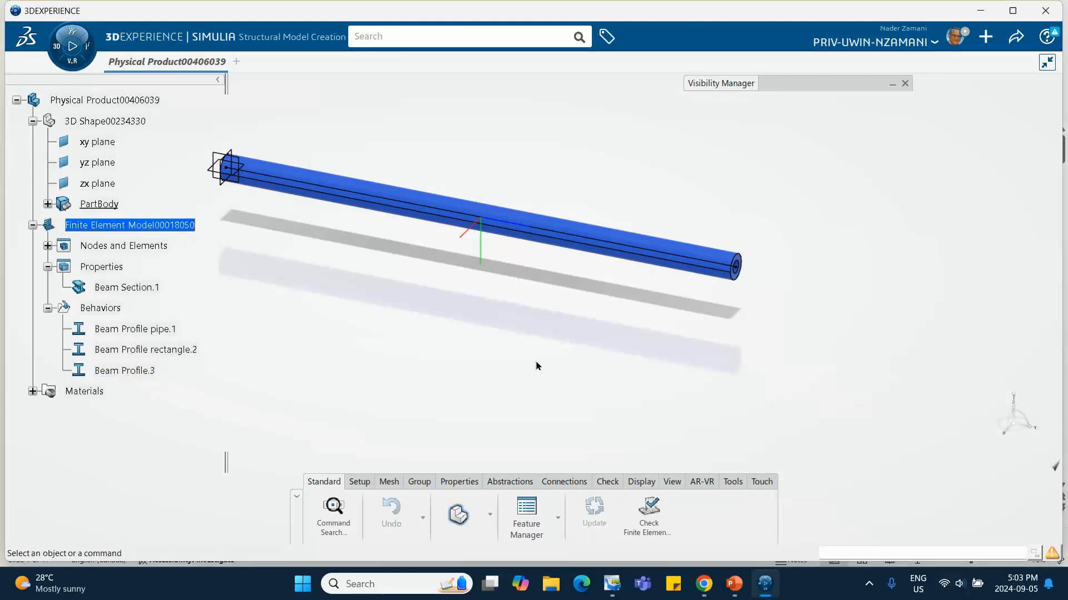
# Step: Set the general profile's I11 to 4 in4 and I22 to 2 in4
pyautogui.doubleClick(126, 370)
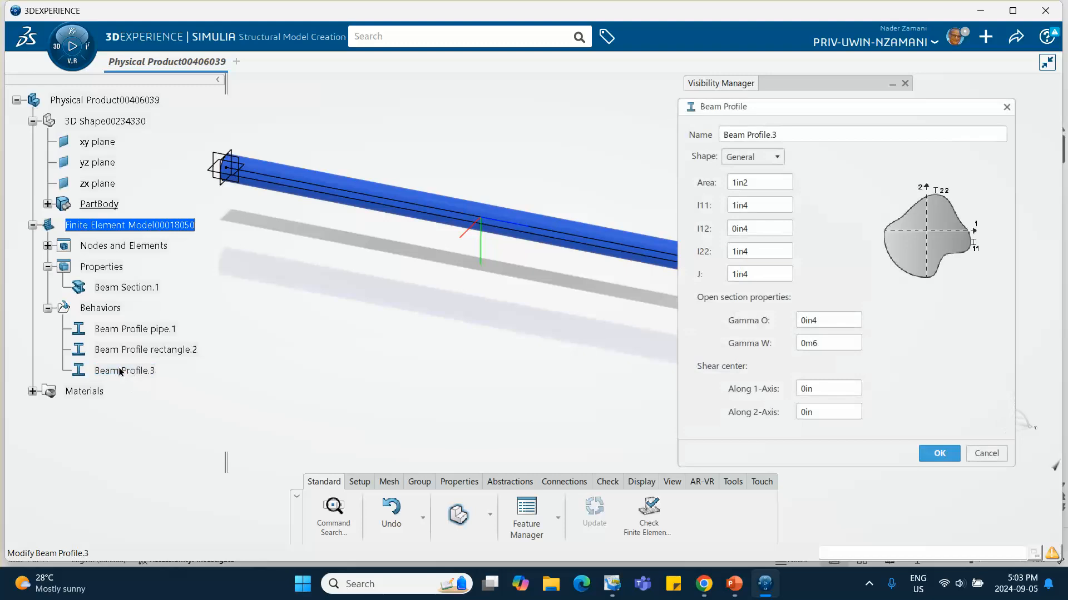
pyautogui.click(745, 207)
pyautogui.doubleClick(737, 205)
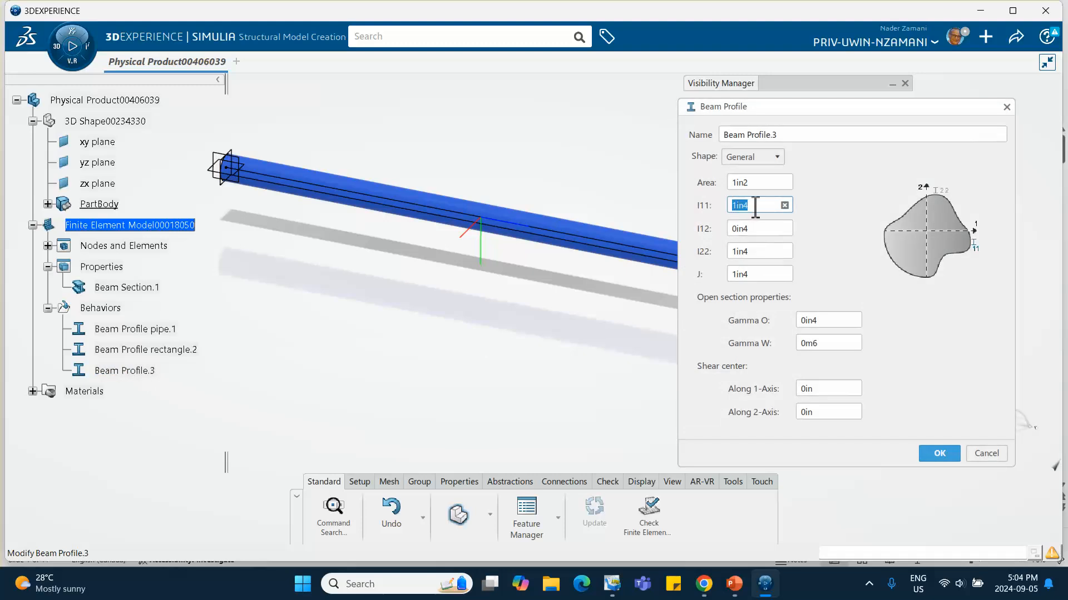
pyautogui.write('4')
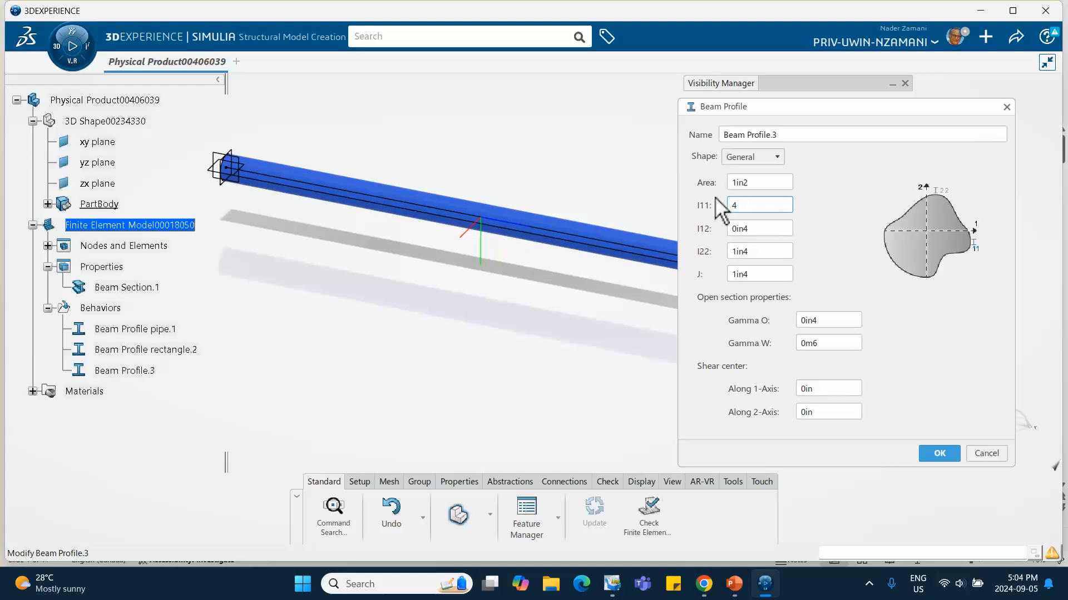
pyautogui.doubleClick(753, 253)
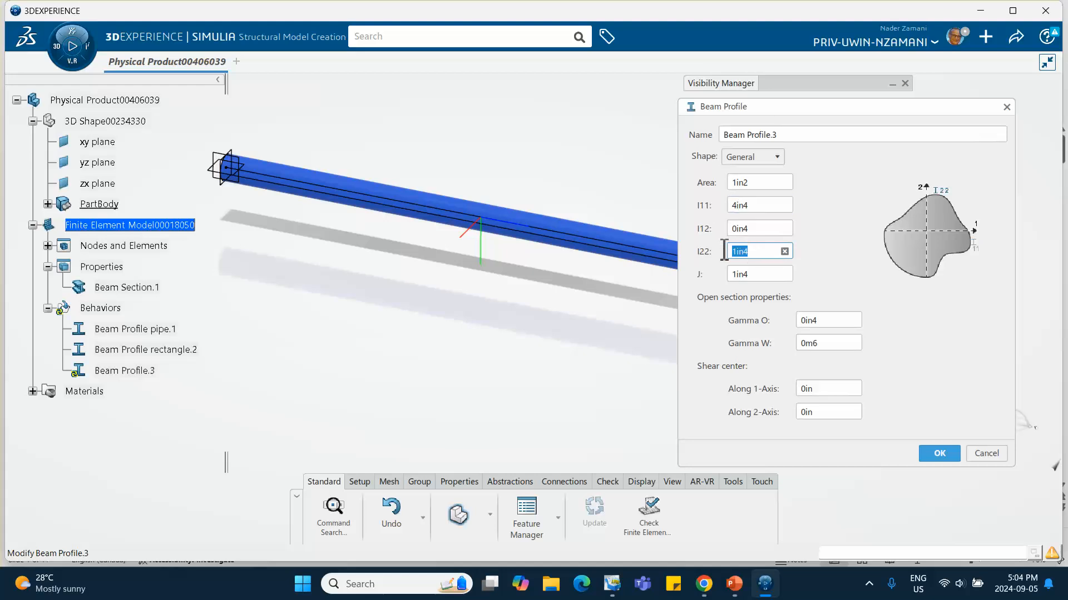
pyautogui.write('2')
# Step: Set the general profile's I12 to 2 in4, accept the profile, and update the model
pyautogui.click(751, 232)
pyautogui.moveTo(752, 232); pyautogui.dragTo(748, 232)
pyautogui.doubleClick(749, 232)
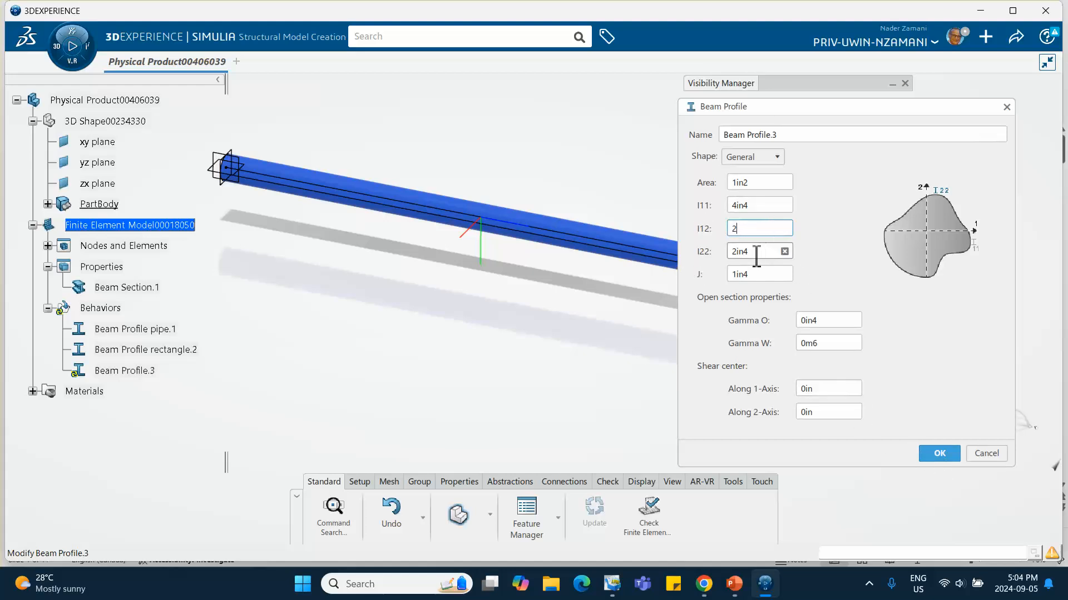
pyautogui.write('2')
pyautogui.click(934, 452)
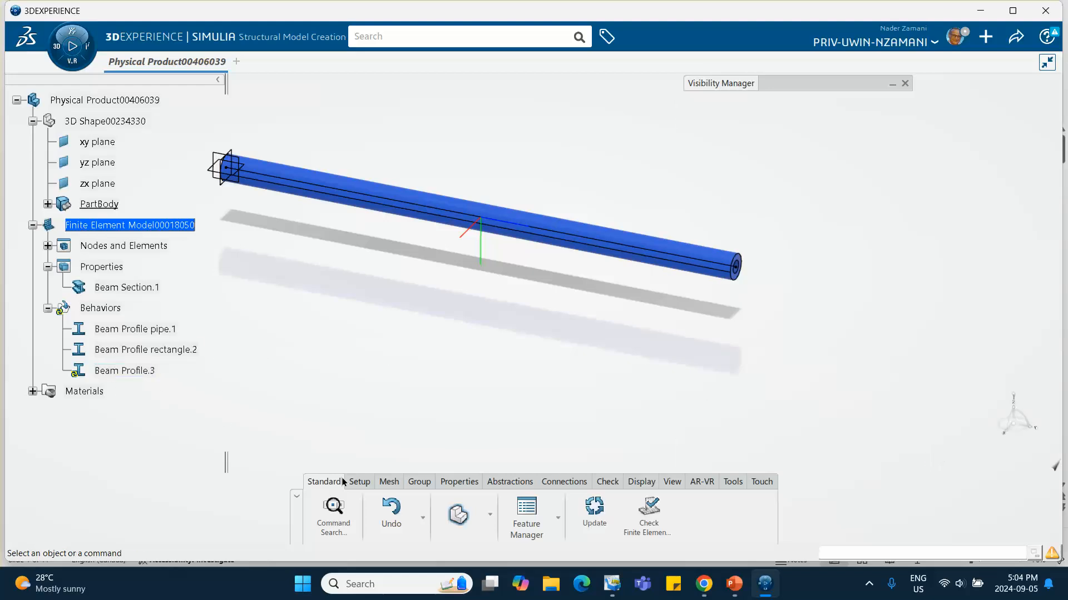
pyautogui.click(577, 507)
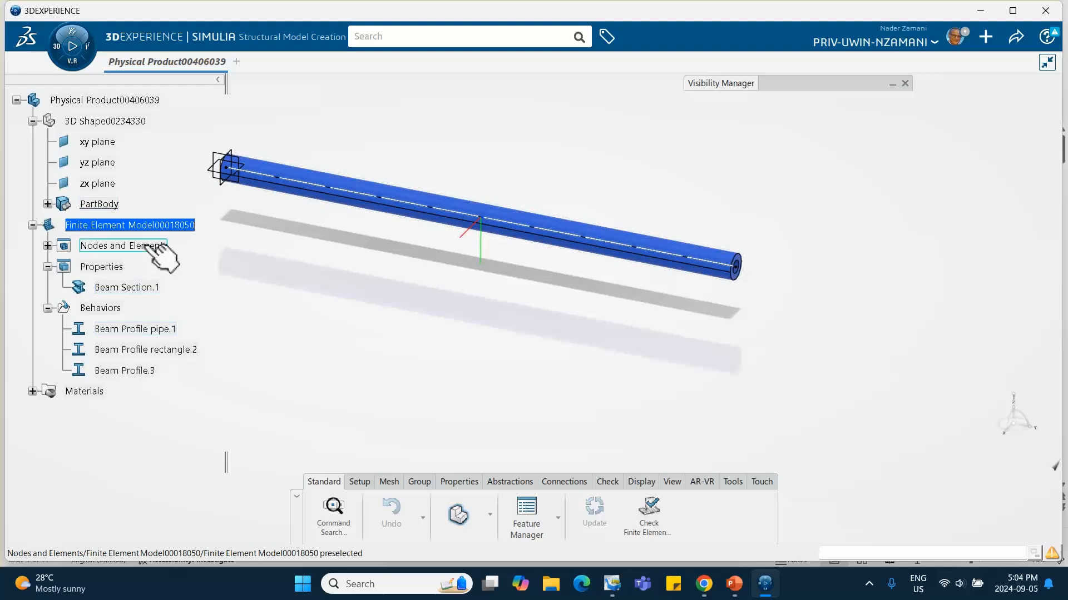
# Step: Open the beam section, check which beam profiles it offers, and accept it with the pipe profile
pyautogui.doubleClick(126, 286)
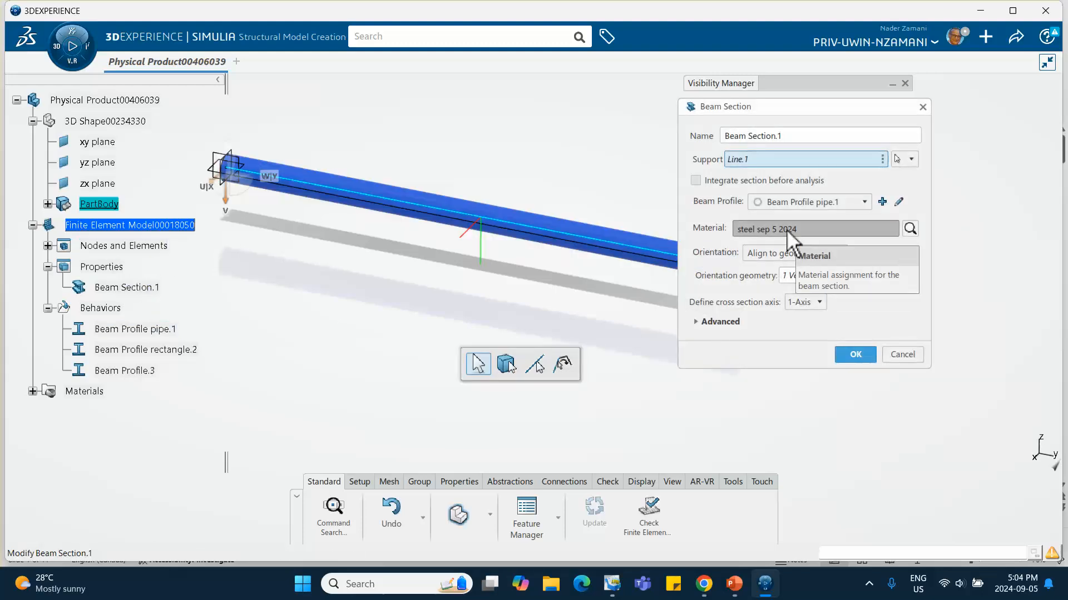
pyautogui.click(792, 200)
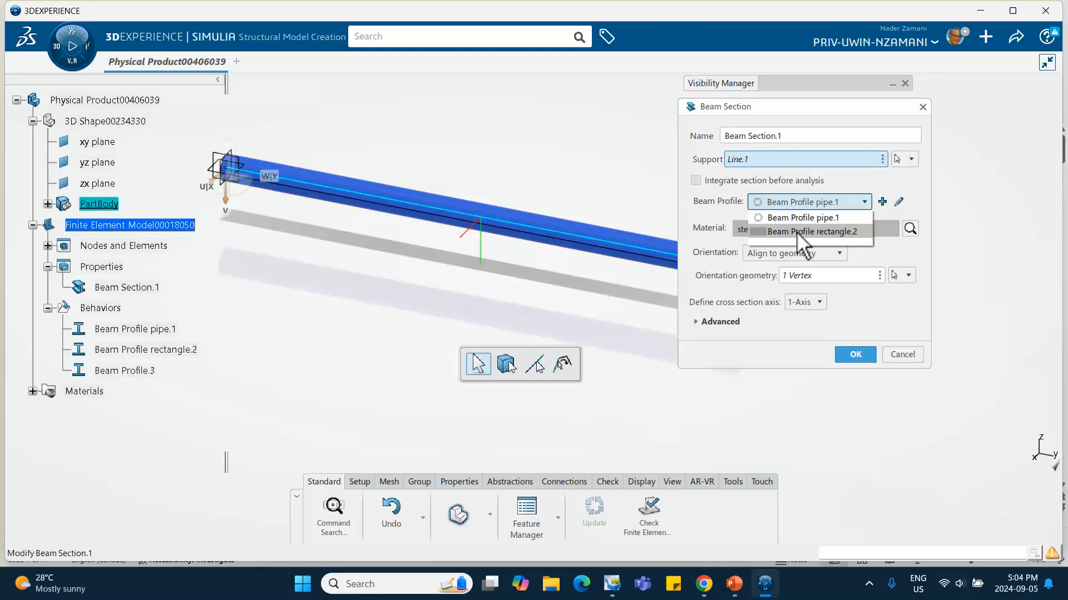
pyautogui.click(849, 353)
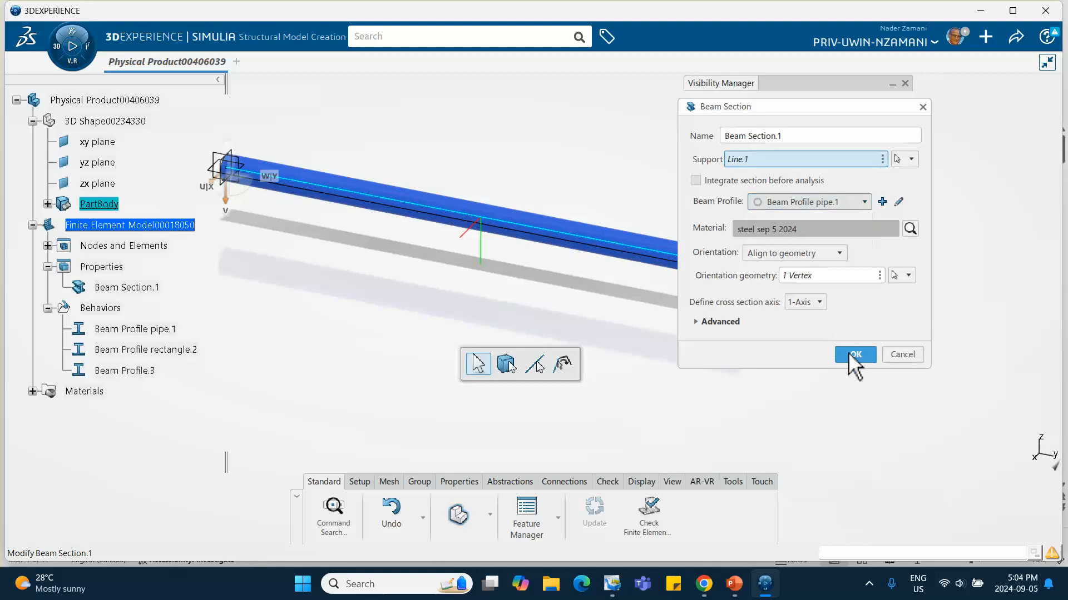
pyautogui.click(849, 354)
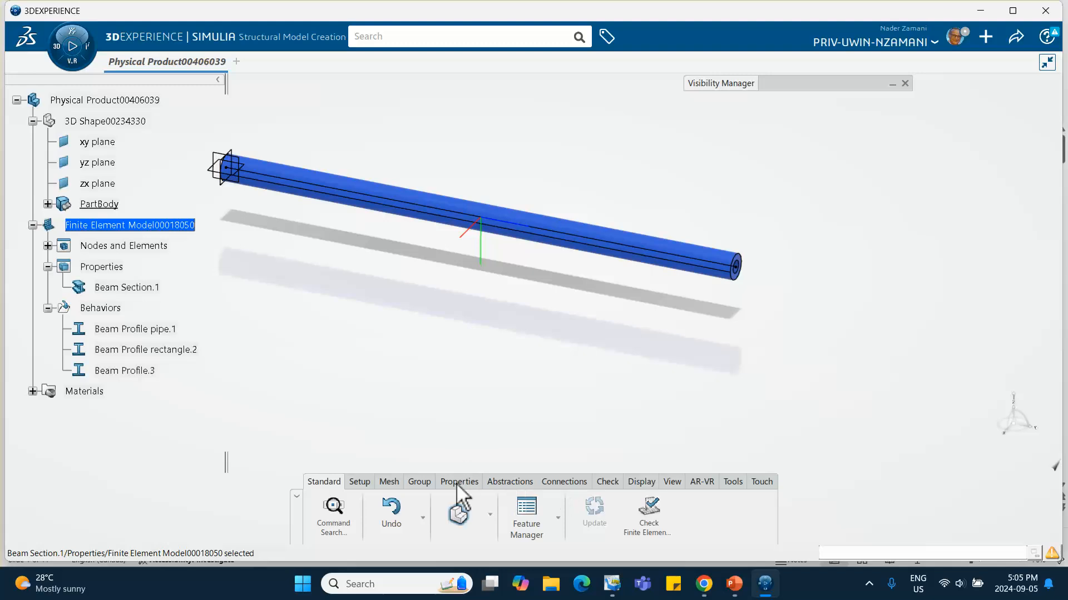
# Step: Switch to Structural Scenario Creation and initialize a structural simulation that uses Finite Element Model00018050
pyautogui.click(62, 53)
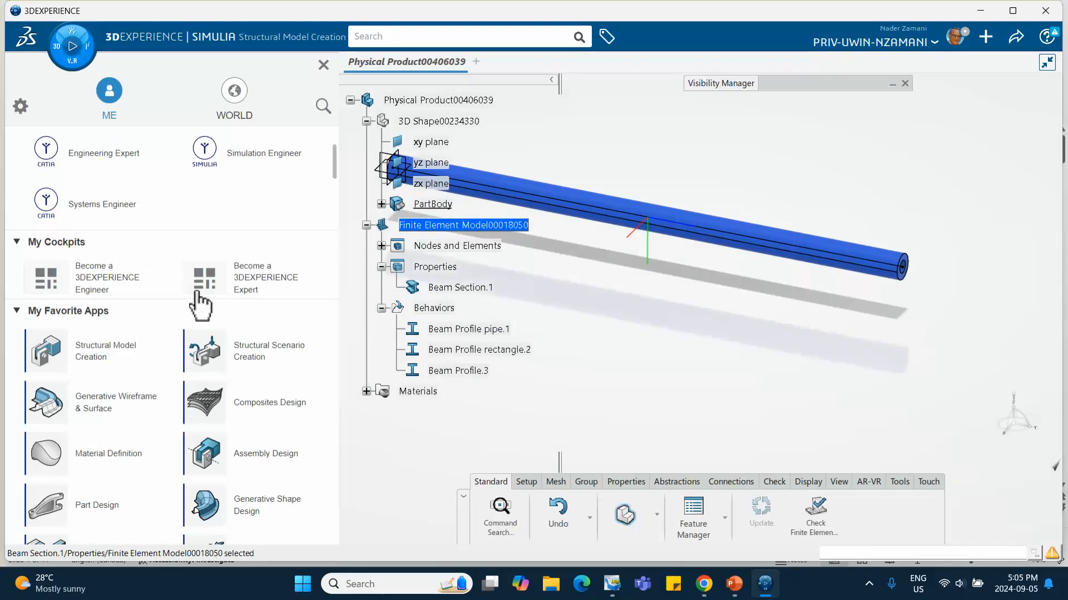
pyautogui.click(253, 351)
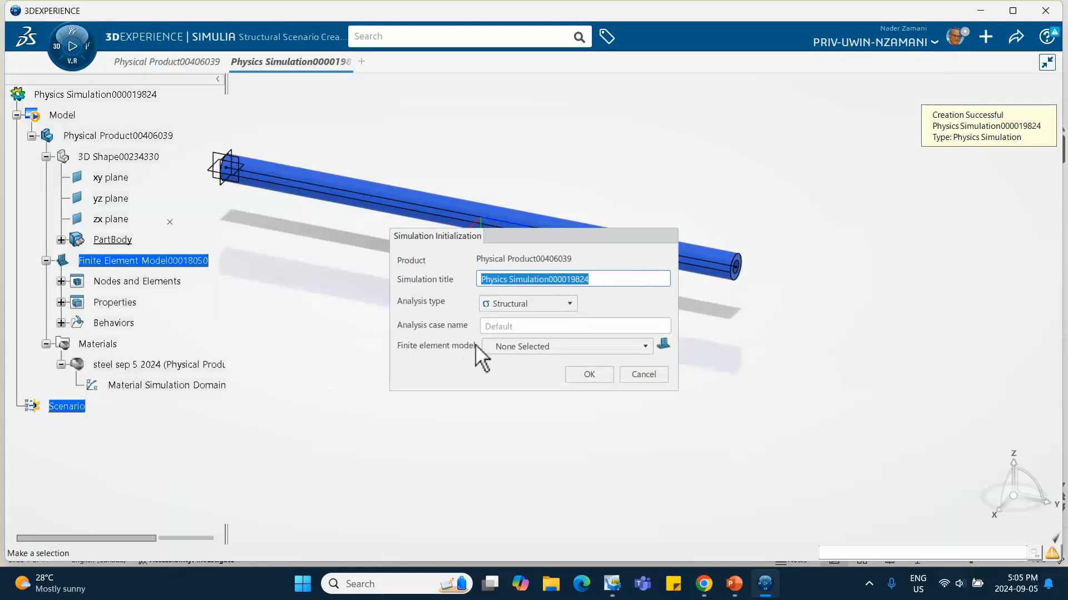
pyautogui.click(515, 346)
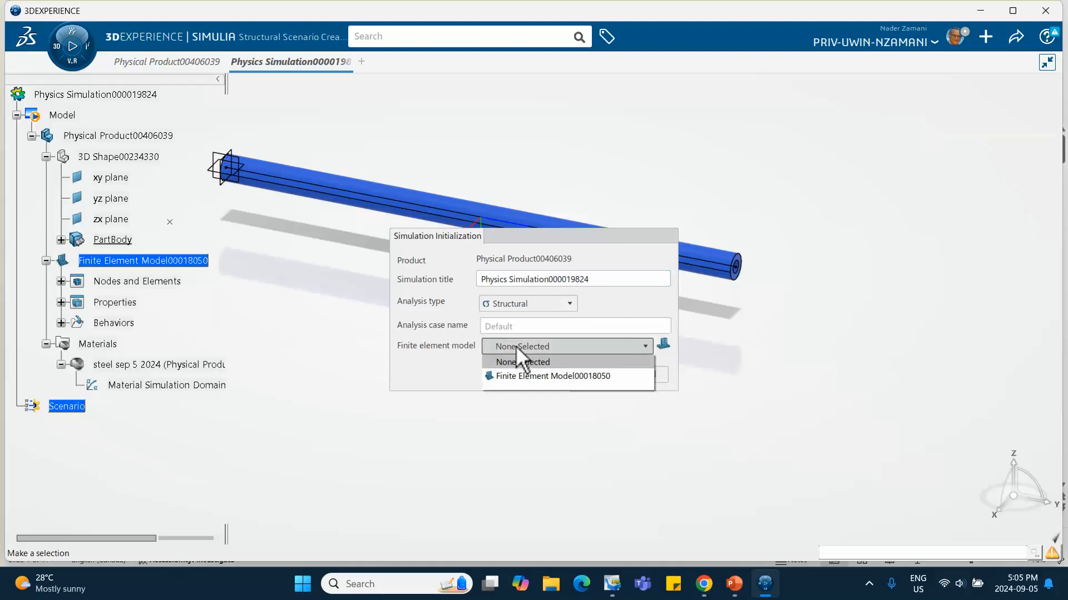
pyautogui.click(543, 375)
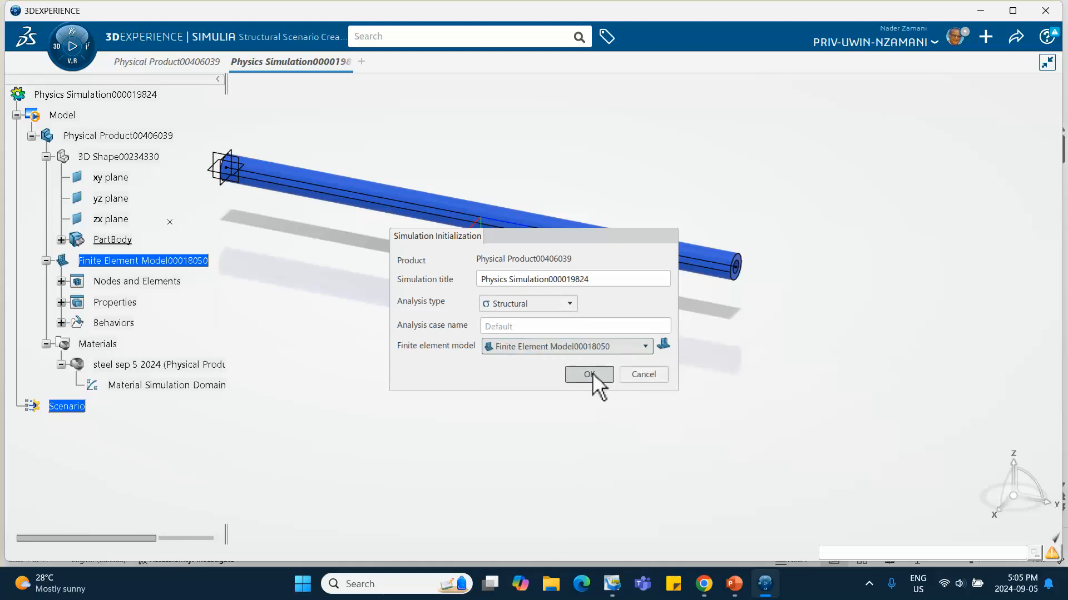
pyautogui.click(590, 376)
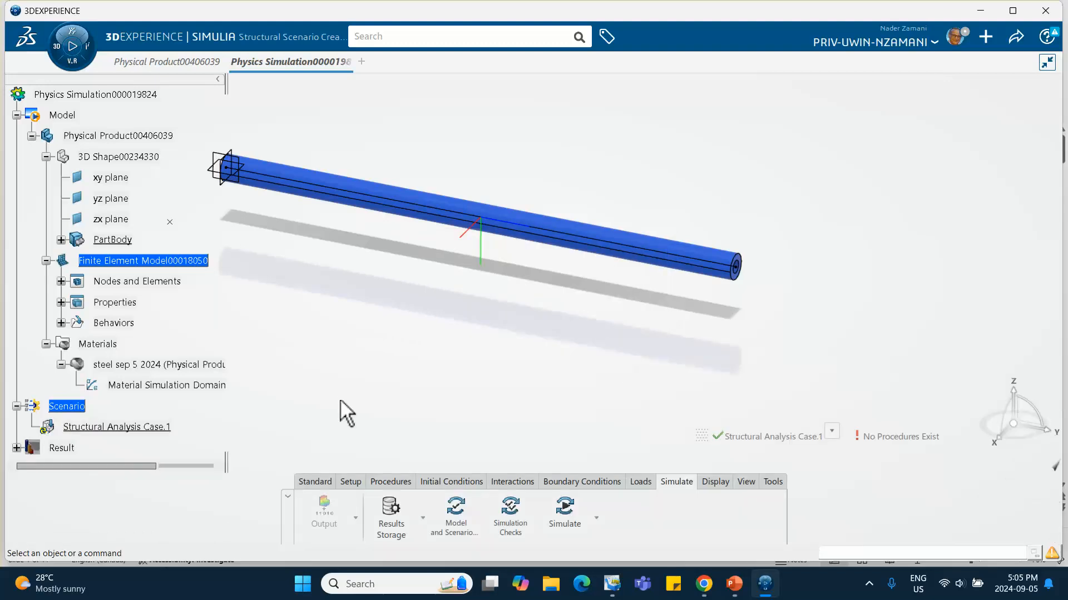
# Step: Add a static step with a 1 s step time, leaving geometric nonlinearity off in its advanced options
pyautogui.scroll(-2, 196, 320)
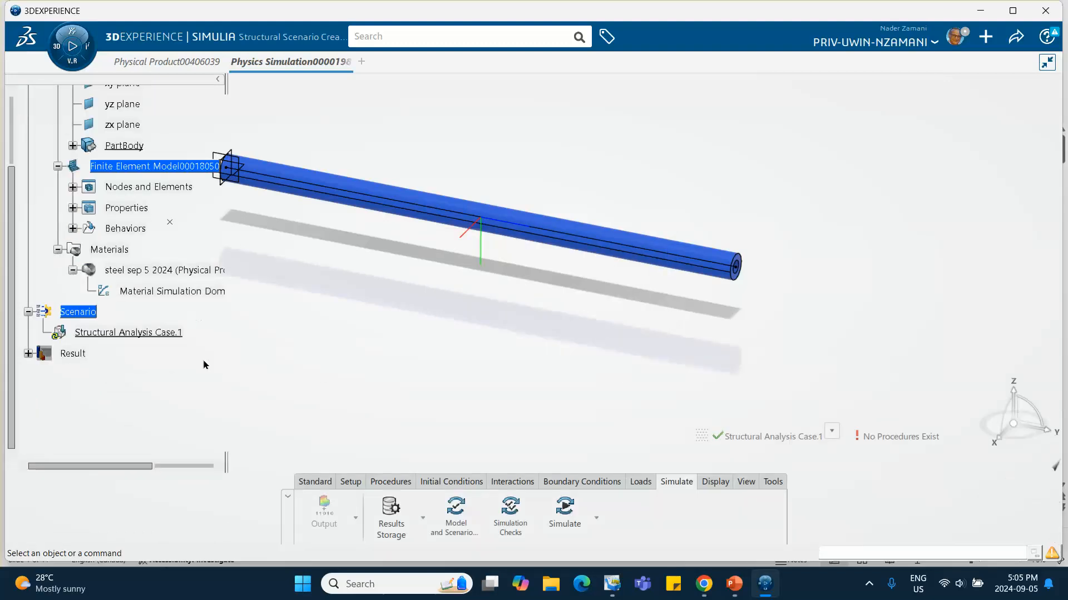
pyautogui.click(388, 482)
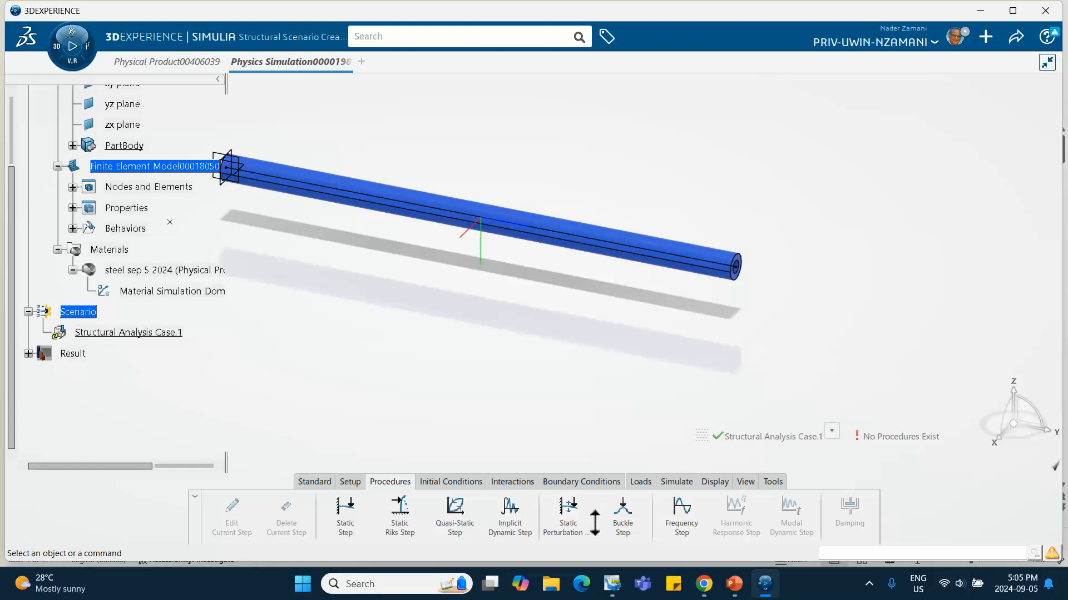
pyautogui.click(345, 512)
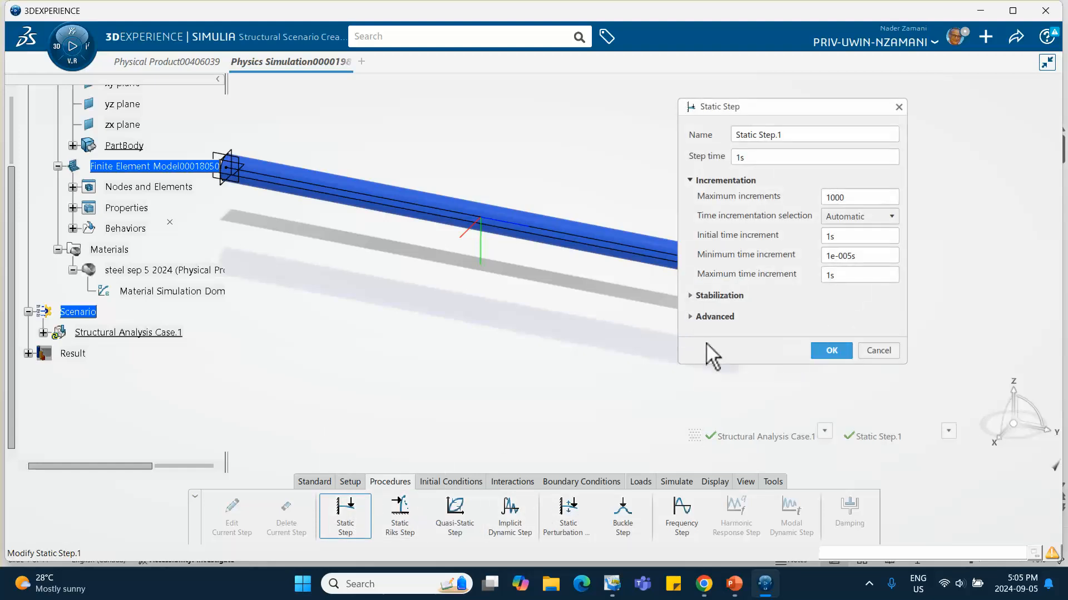
pyautogui.click(691, 316)
pyautogui.click(700, 331)
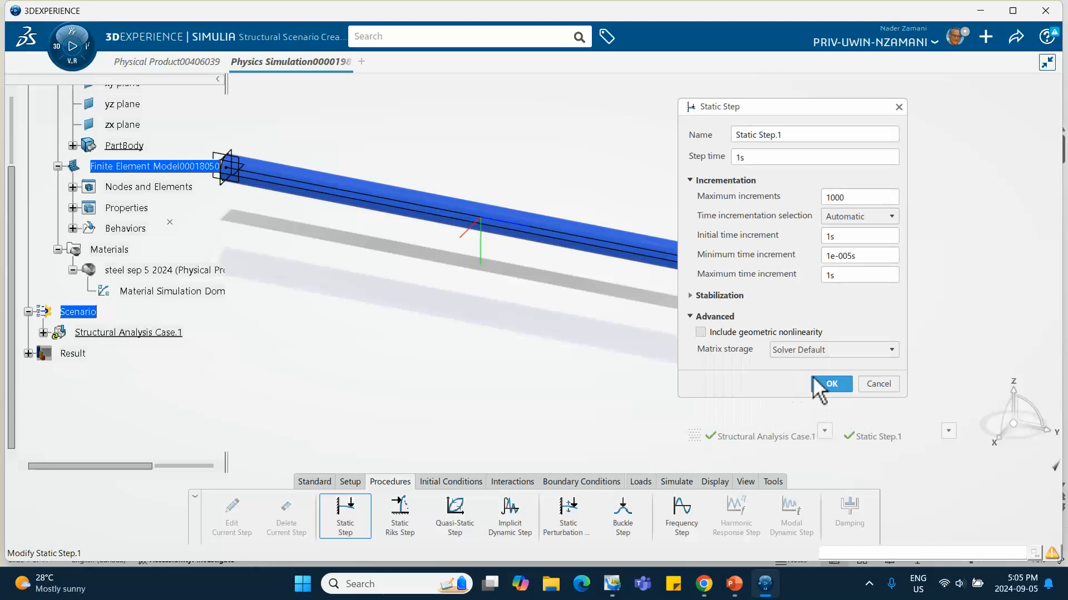
pyautogui.click(831, 384)
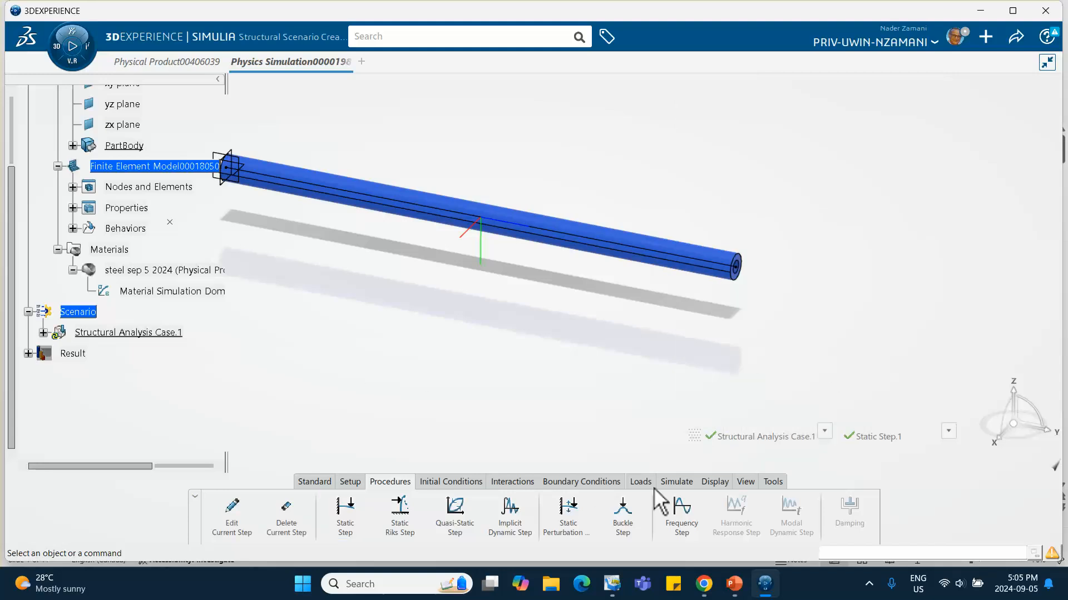
# Step: Set the beam rendering style to None in the display preferences and close them
pyautogui.moveTo(283, 161); pyautogui.dragTo(494, 248, button='middle')
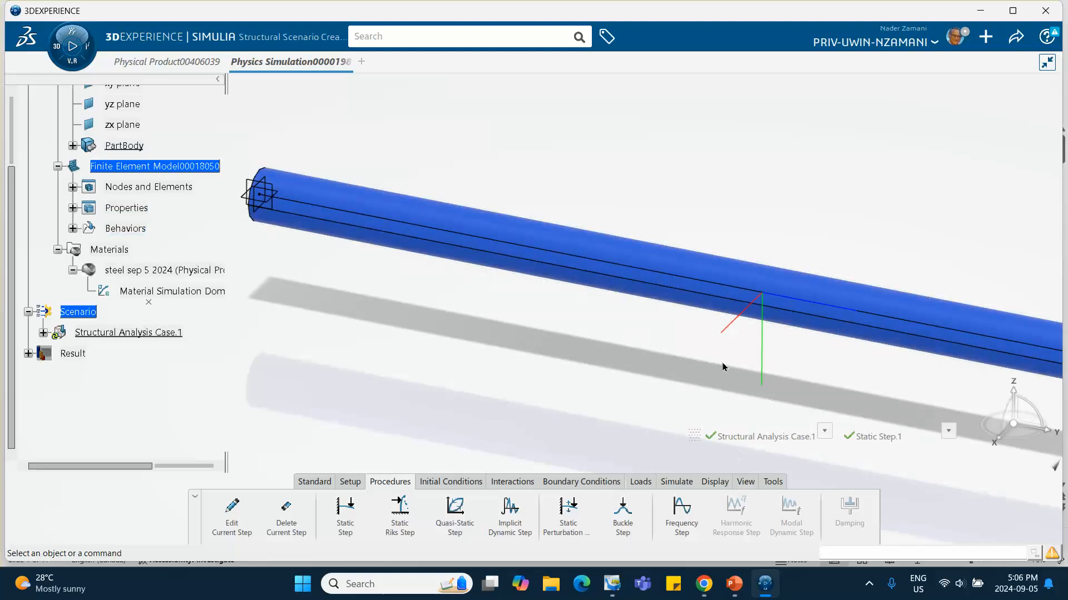
pyautogui.click(715, 482)
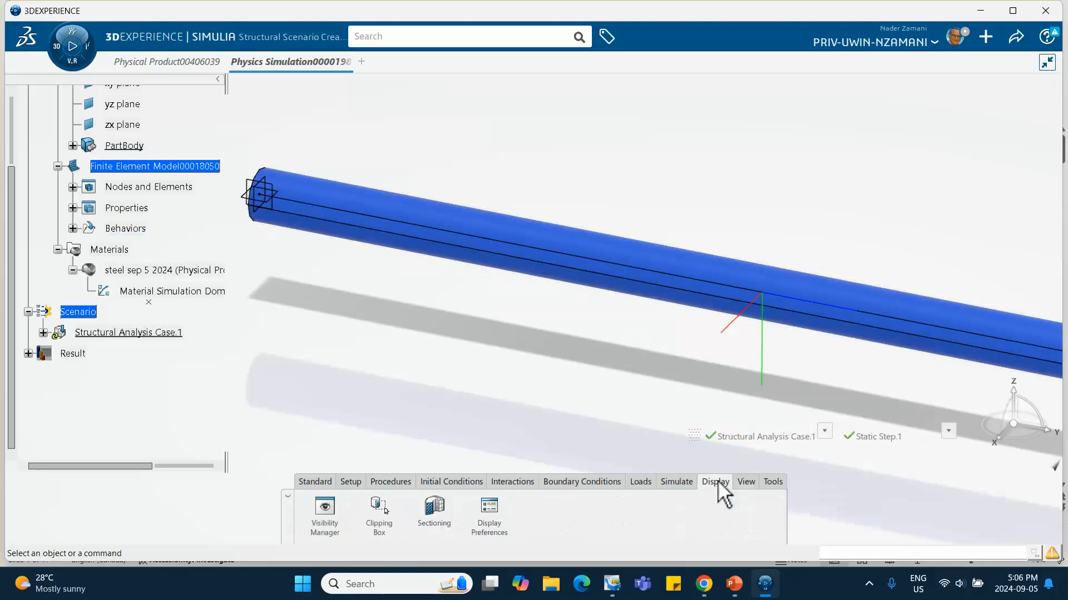
pyautogui.click(489, 509)
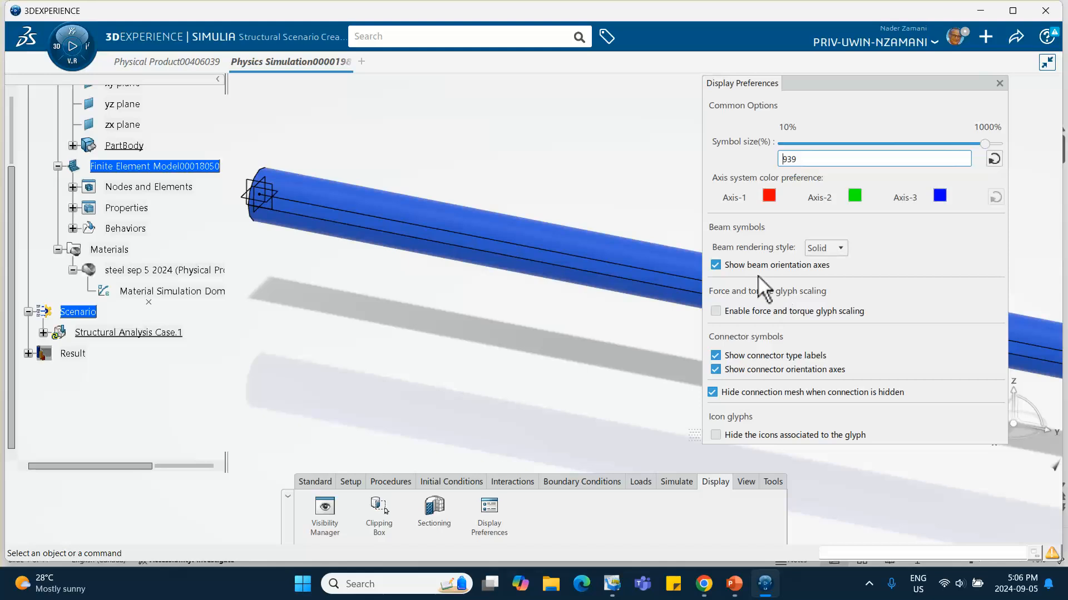
pyautogui.click(816, 249)
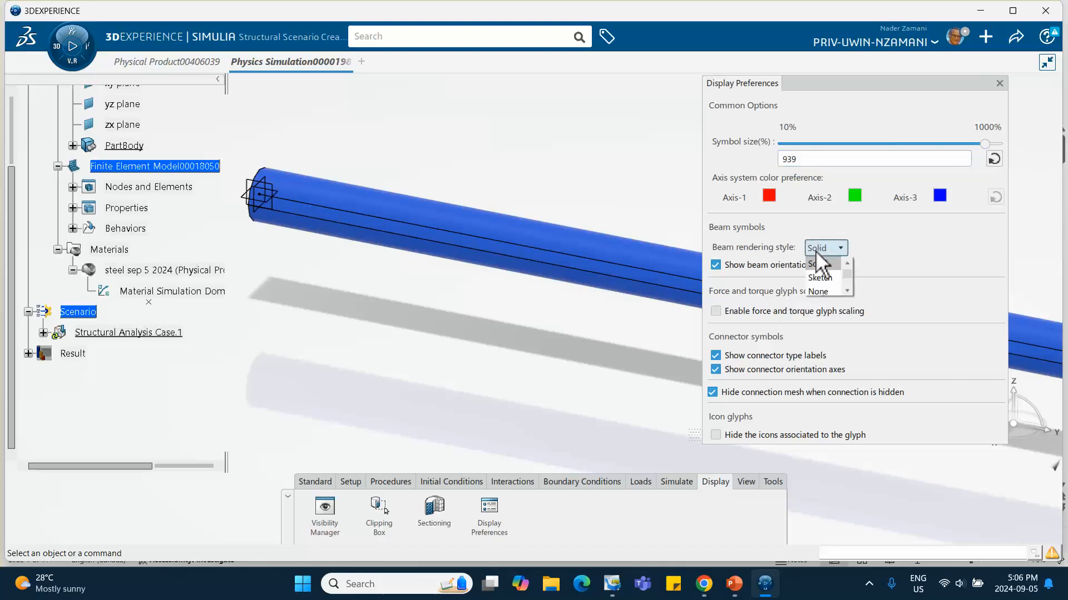
pyautogui.click(821, 291)
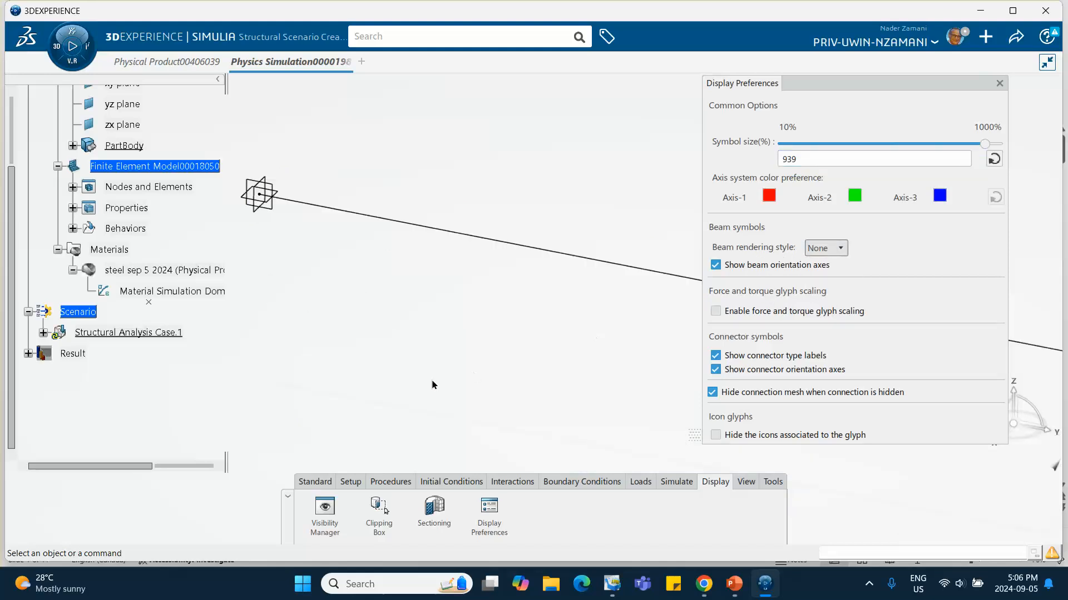
pyautogui.click(998, 81)
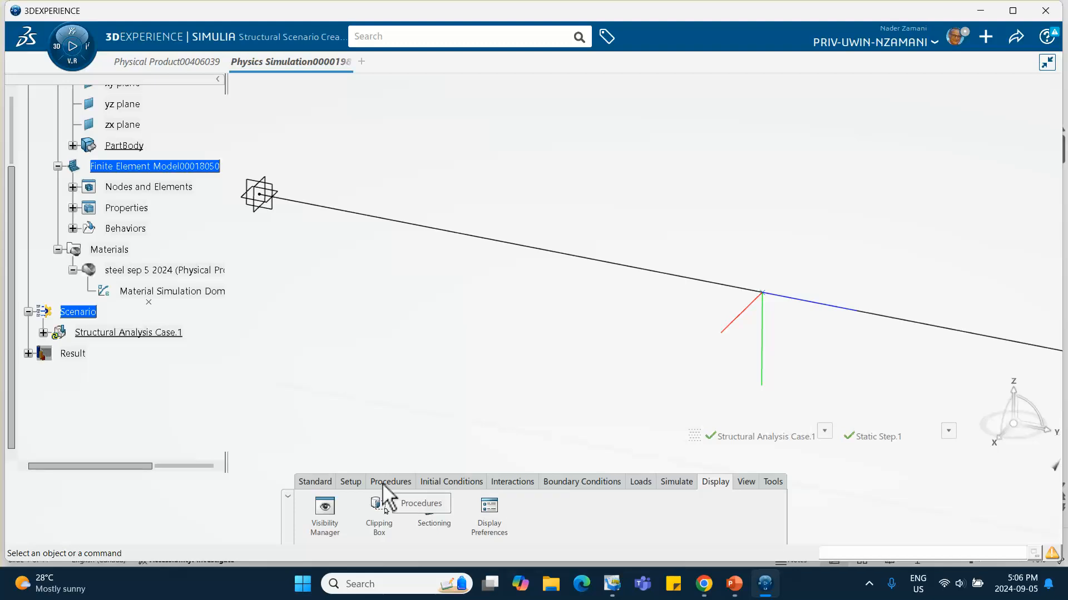
# Step: Clamp the beam line's end vertex at the origin
pyautogui.click(562, 482)
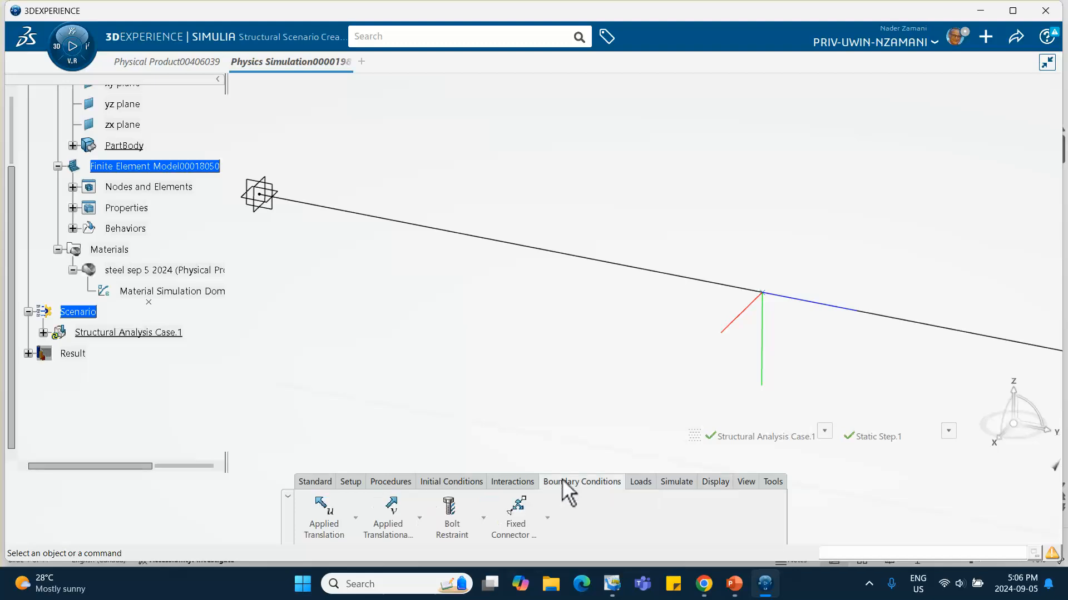
pyautogui.click(353, 518)
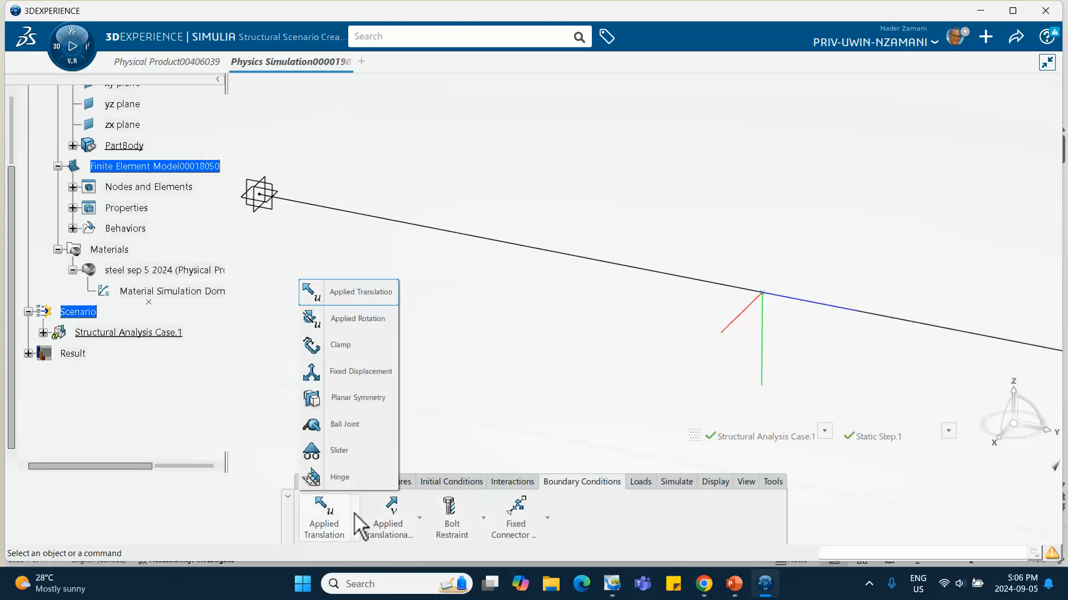
pyautogui.click(354, 348)
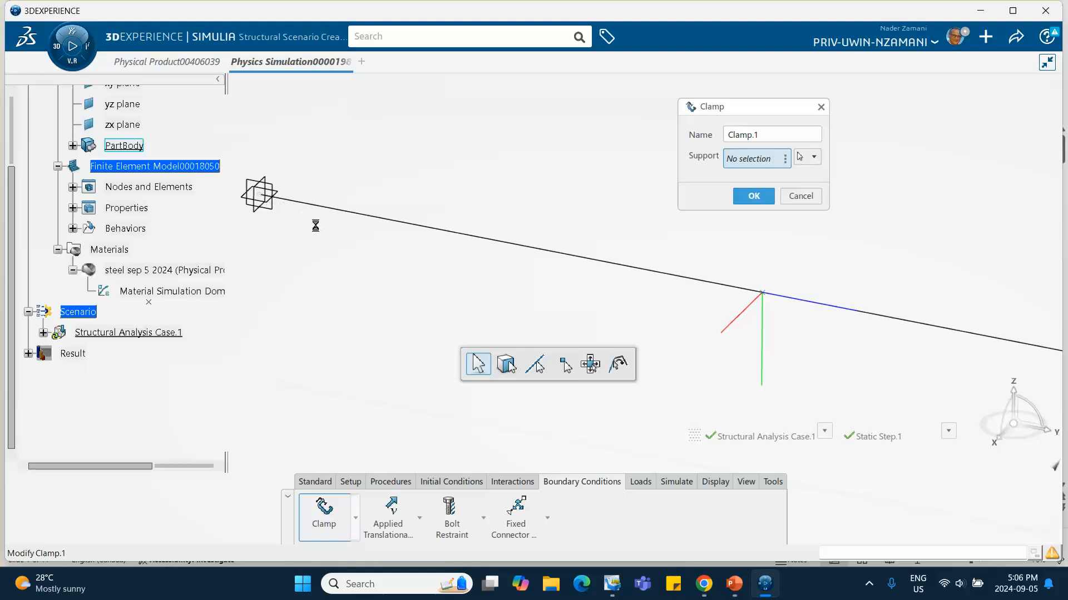
pyautogui.click(259, 194)
pyautogui.click(755, 197)
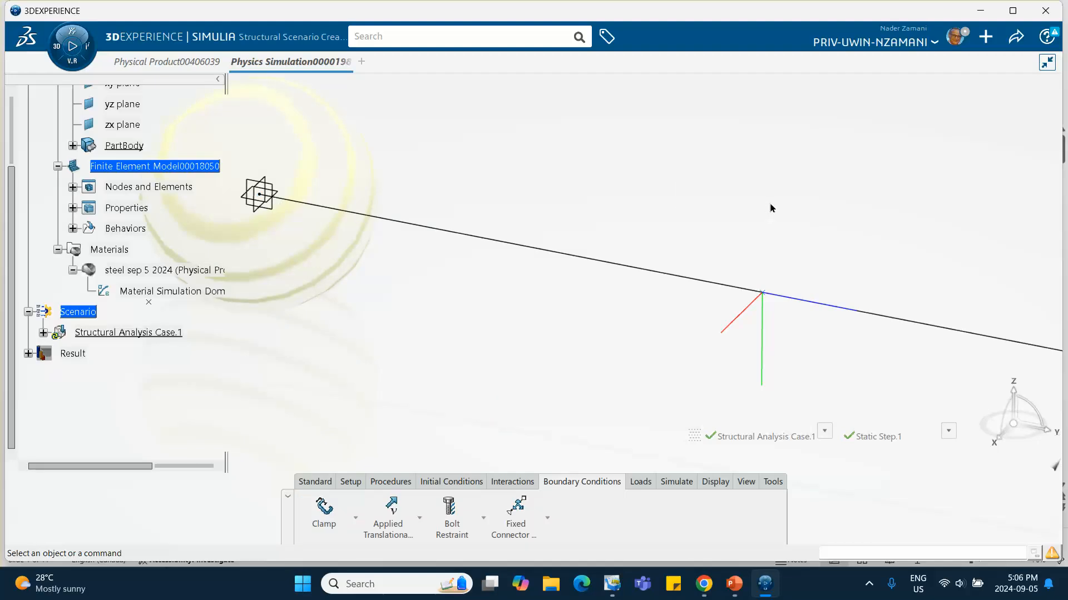
# Step: Apply a force to the beam line's free end vertex with Force Z set to -1000 N
pyautogui.moveTo(769, 208); pyautogui.dragTo(614, 222, button='middle')
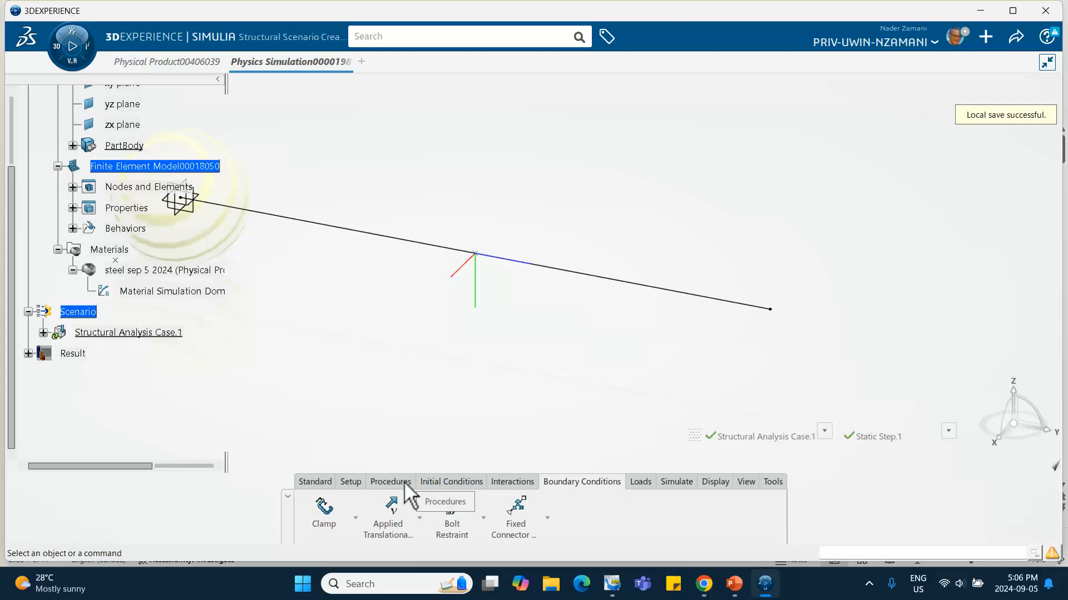
pyautogui.click(640, 482)
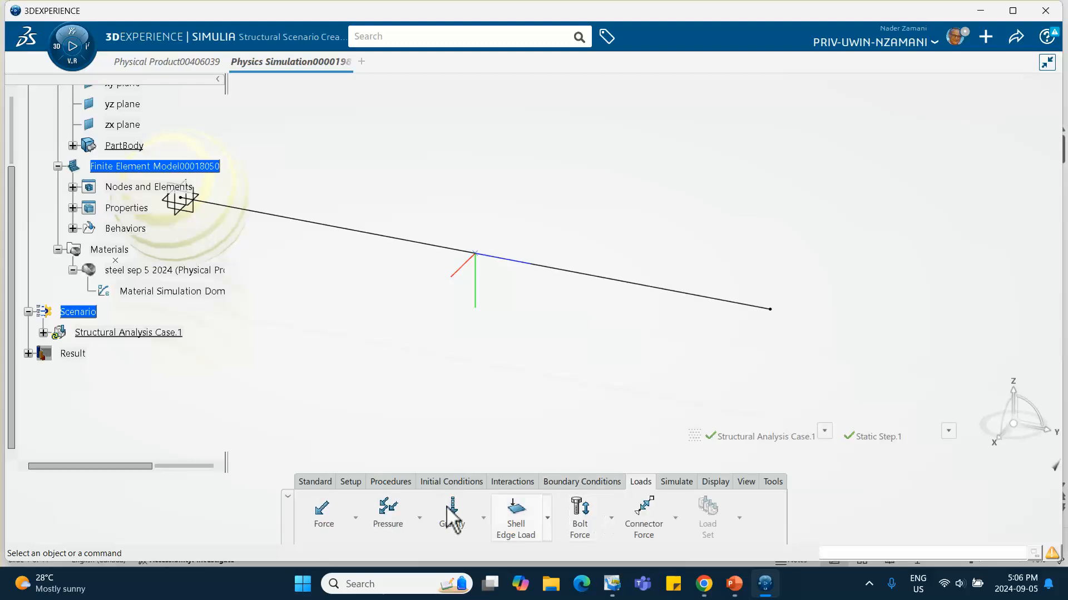
pyautogui.click(332, 525)
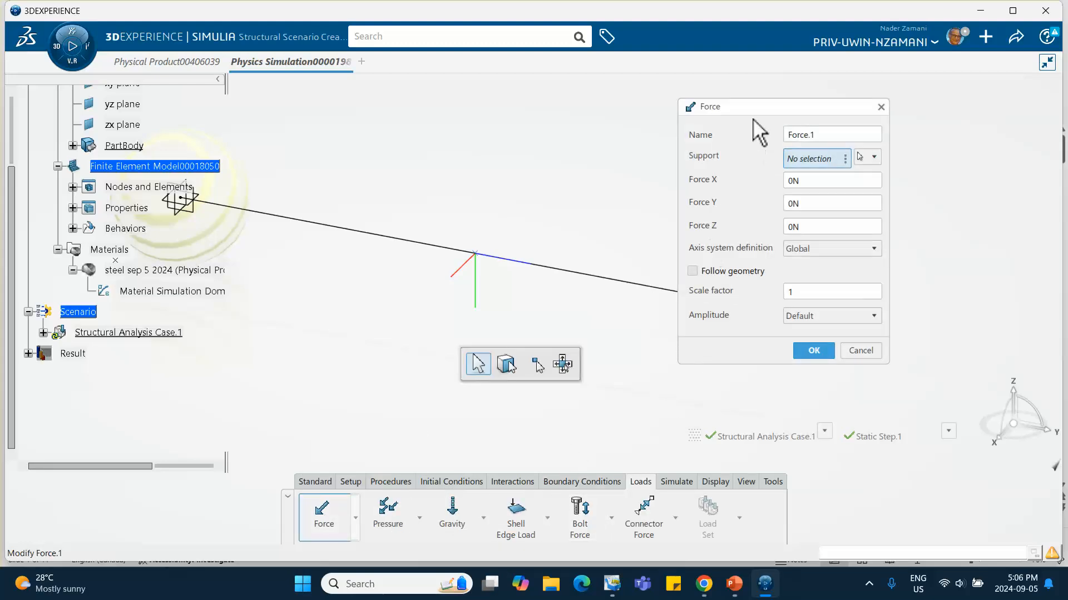
pyautogui.moveTo(760, 109); pyautogui.dragTo(897, 130)
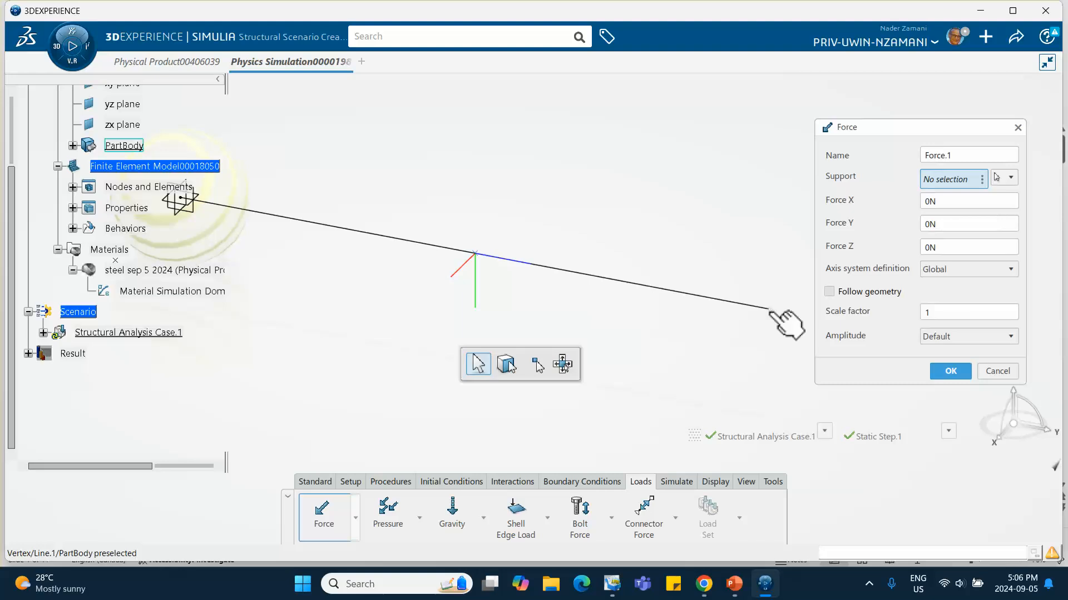
pyautogui.click(770, 309)
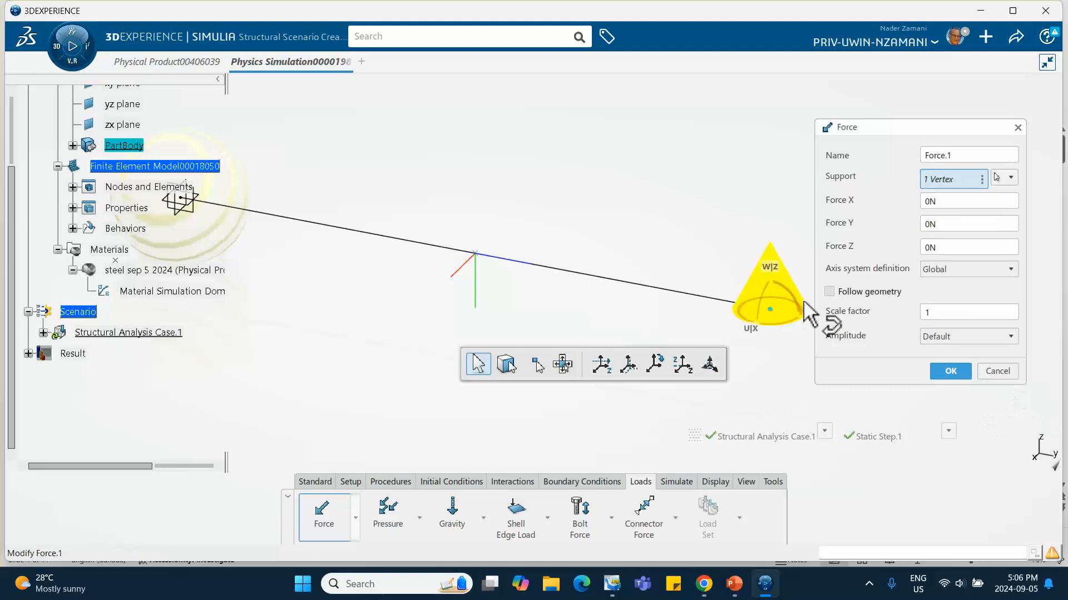
pyautogui.doubleClick(944, 247)
pyautogui.write('-')
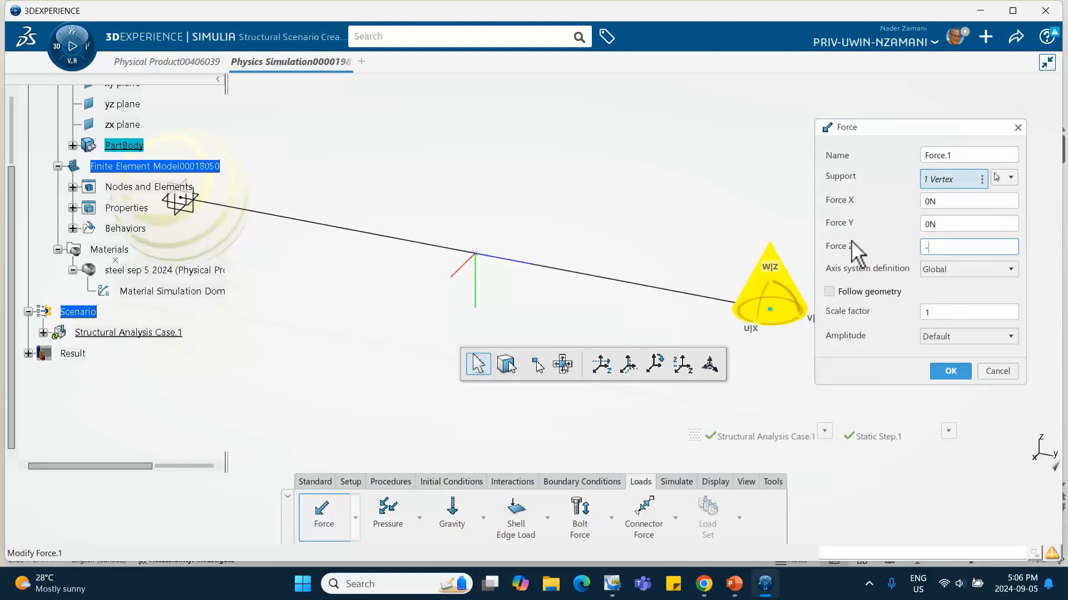
pyautogui.write('1000')
pyautogui.click(950, 371)
# Step: Run the structural analysis case as a local interactive simulation on 4 cores and close the simulation status
pyautogui.moveTo(840, 341); pyautogui.dragTo(806, 291, button='middle')
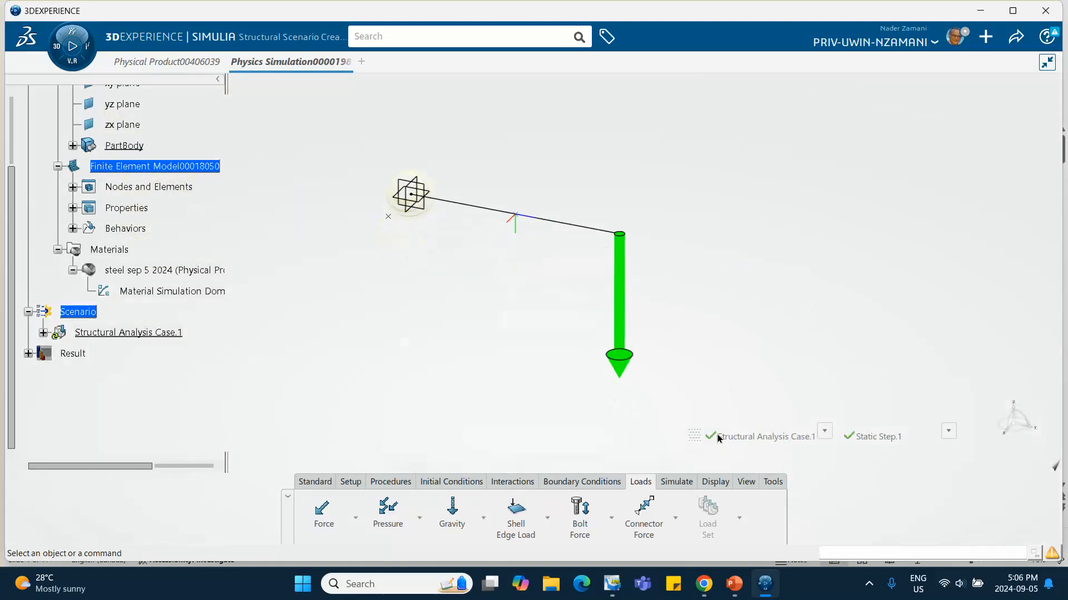
pyautogui.click(676, 482)
pyautogui.click(564, 517)
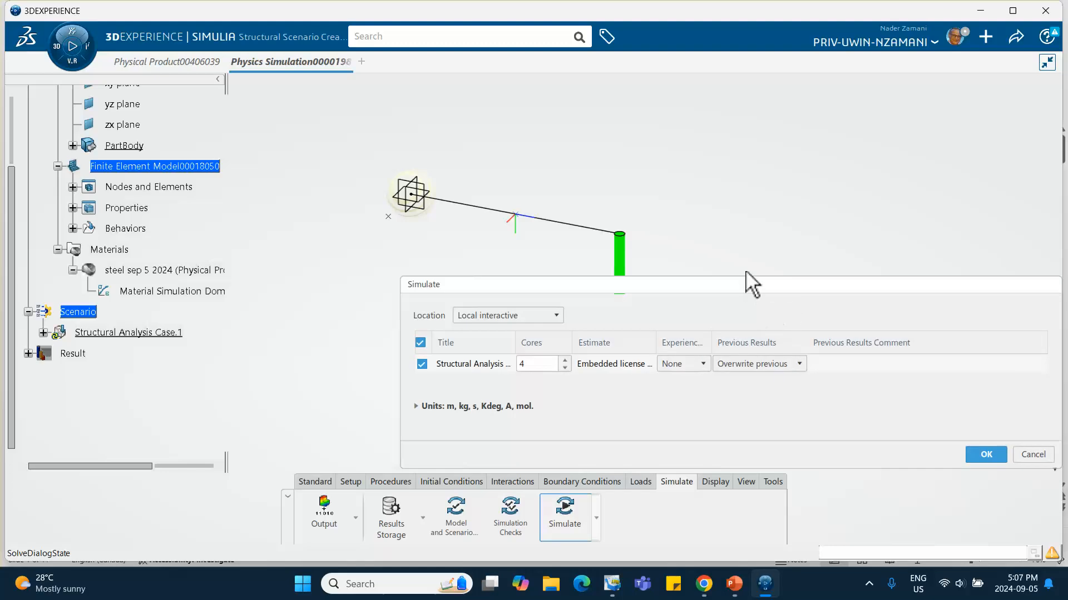
pyautogui.moveTo(745, 284); pyautogui.dragTo(685, 170)
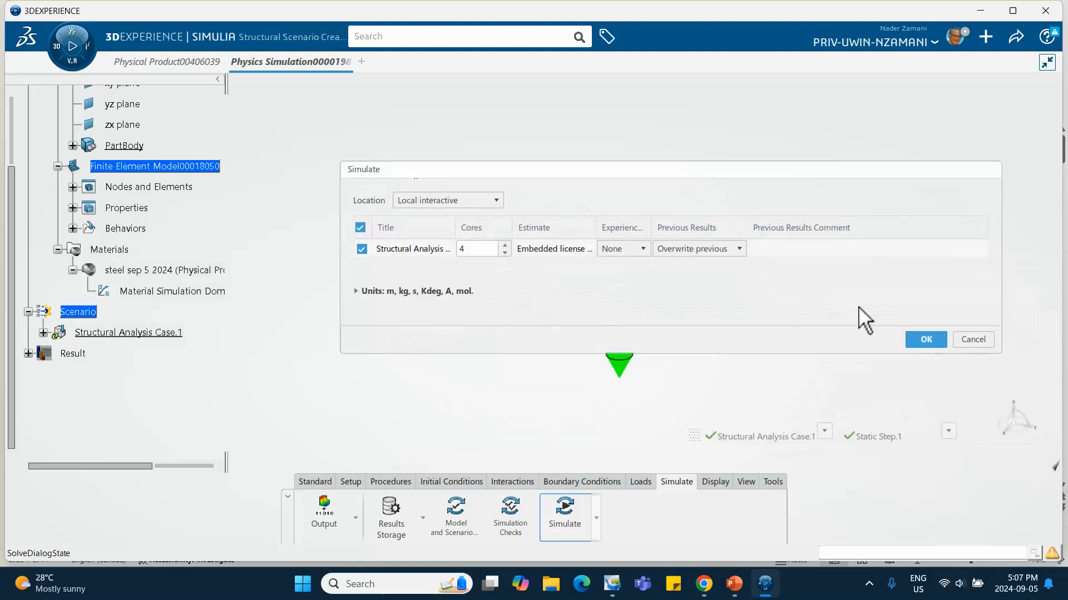
pyautogui.click(926, 340)
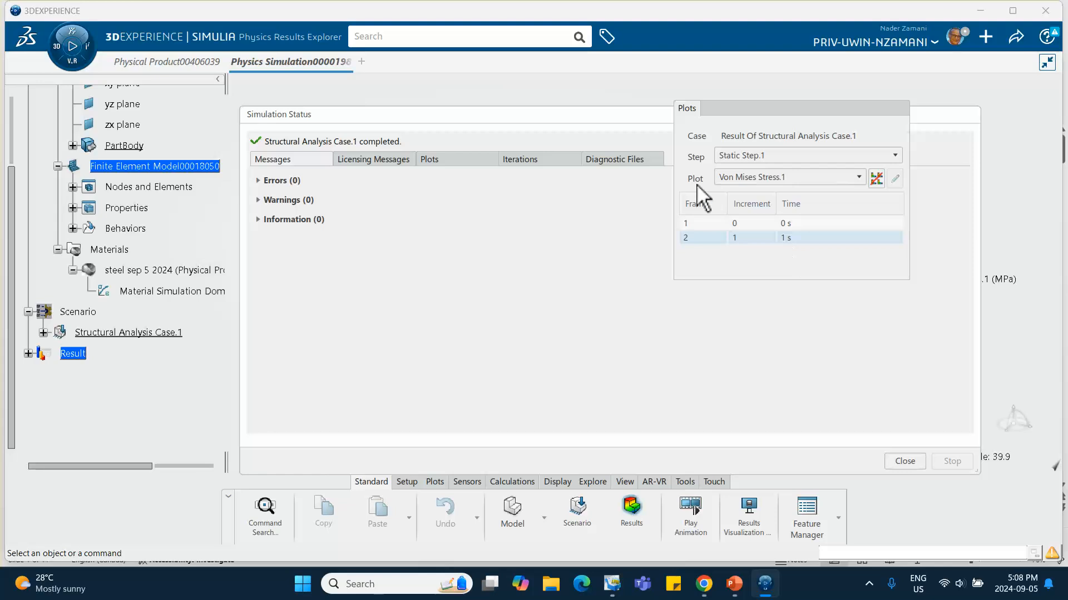
pyautogui.click(899, 461)
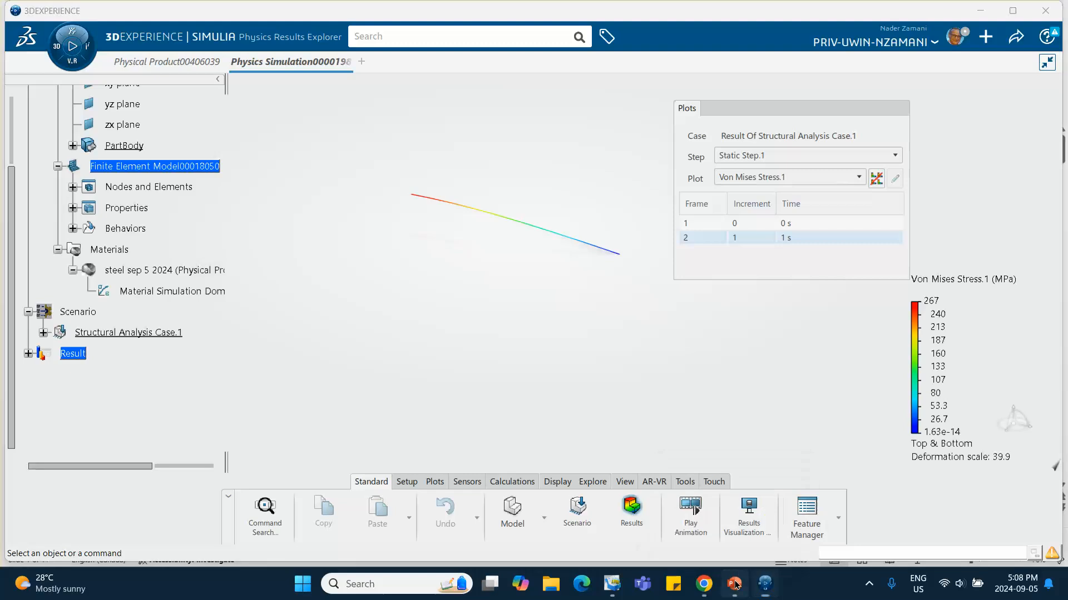
# Step: Switch to PowerPoint and present the slides on the Beam Profile command through its General shape parameters
pyautogui.hotkey('alt', 'Tab')
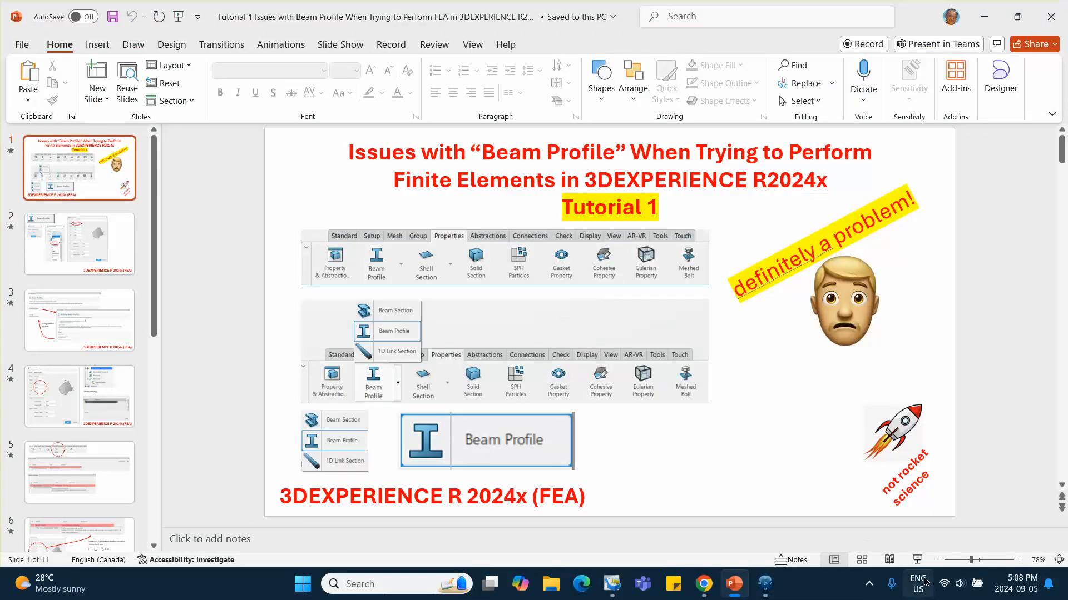
pyautogui.click(914, 559)
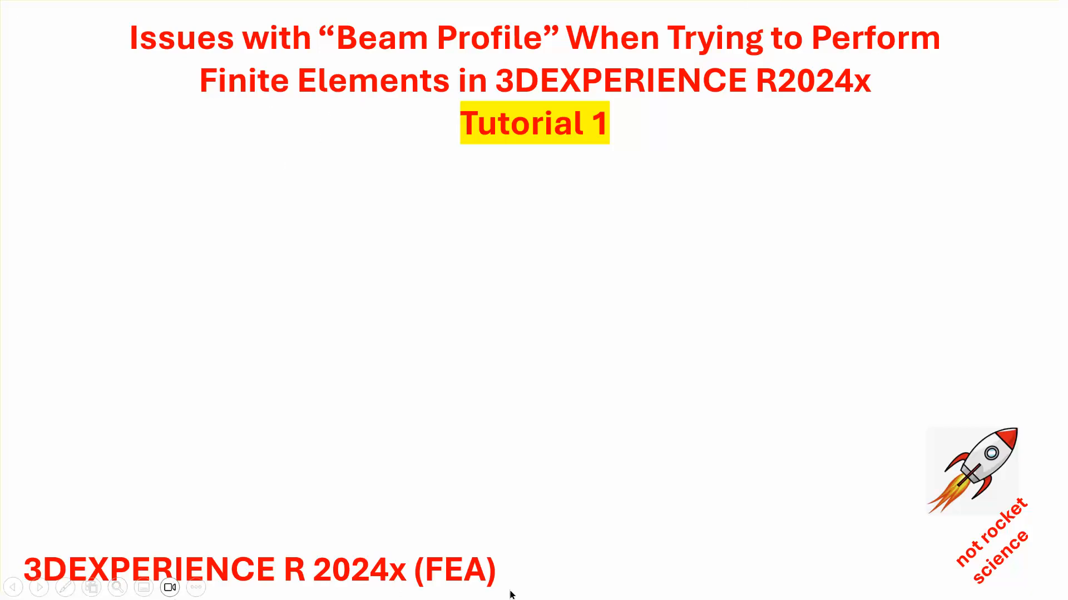
pyautogui.click(927, 323)
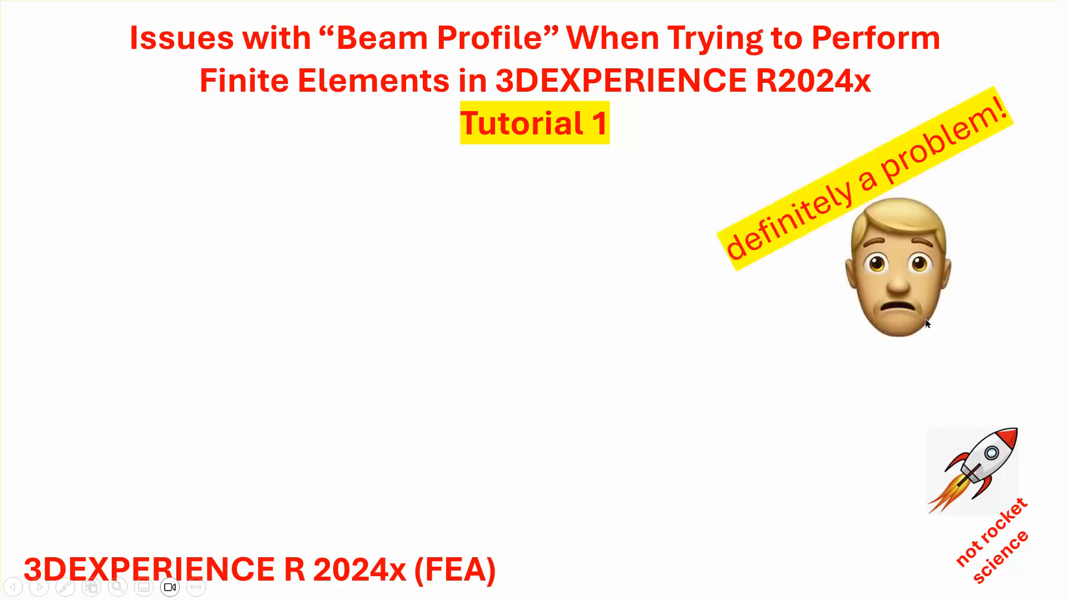
pyautogui.click(832, 374)
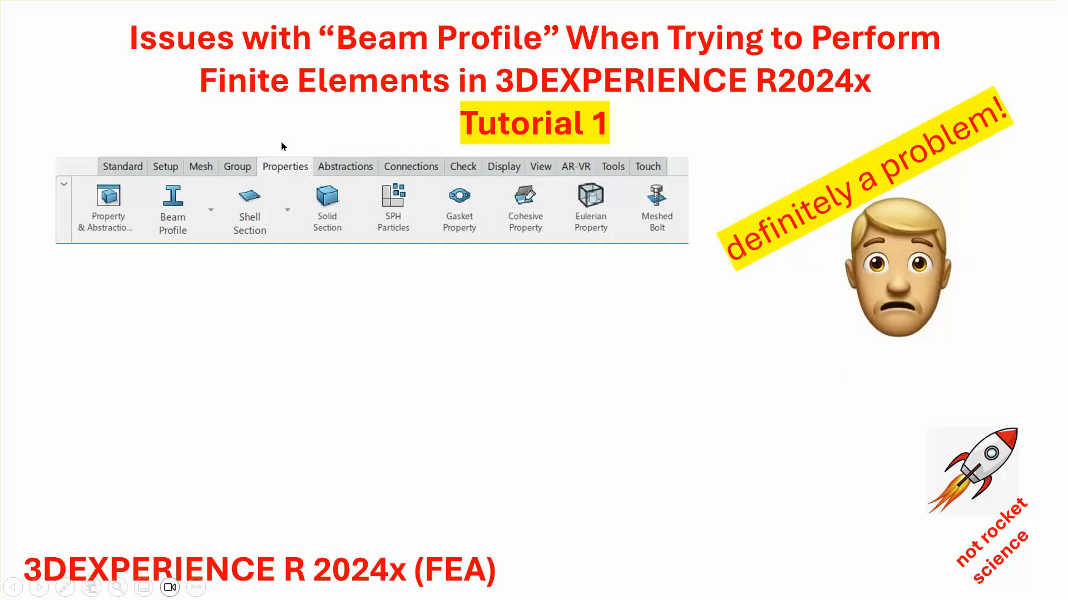
pyautogui.click(605, 304)
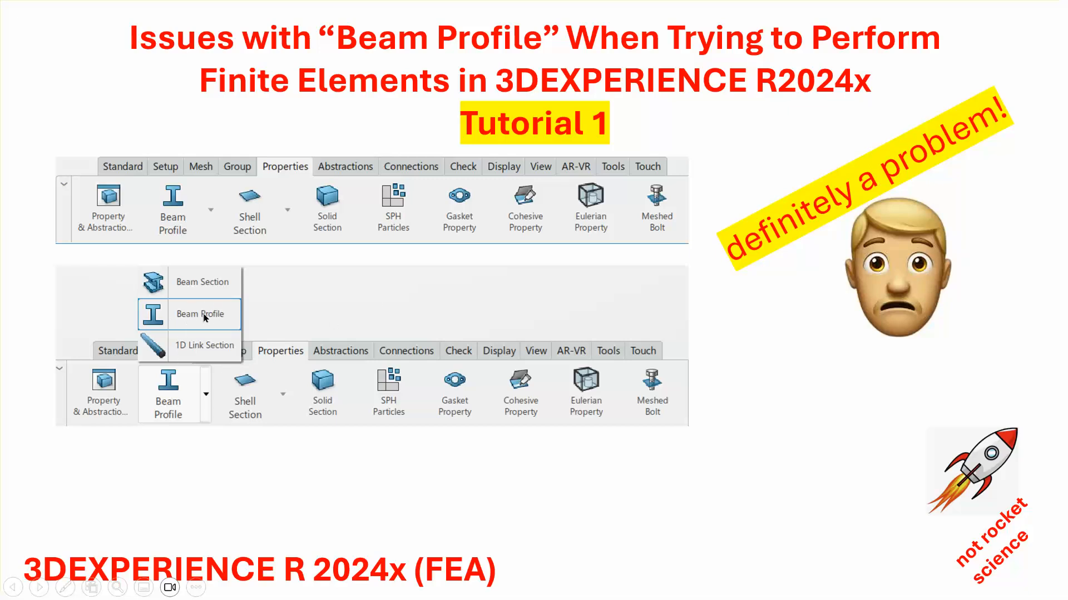
pyautogui.click(840, 381)
pyautogui.click(798, 443)
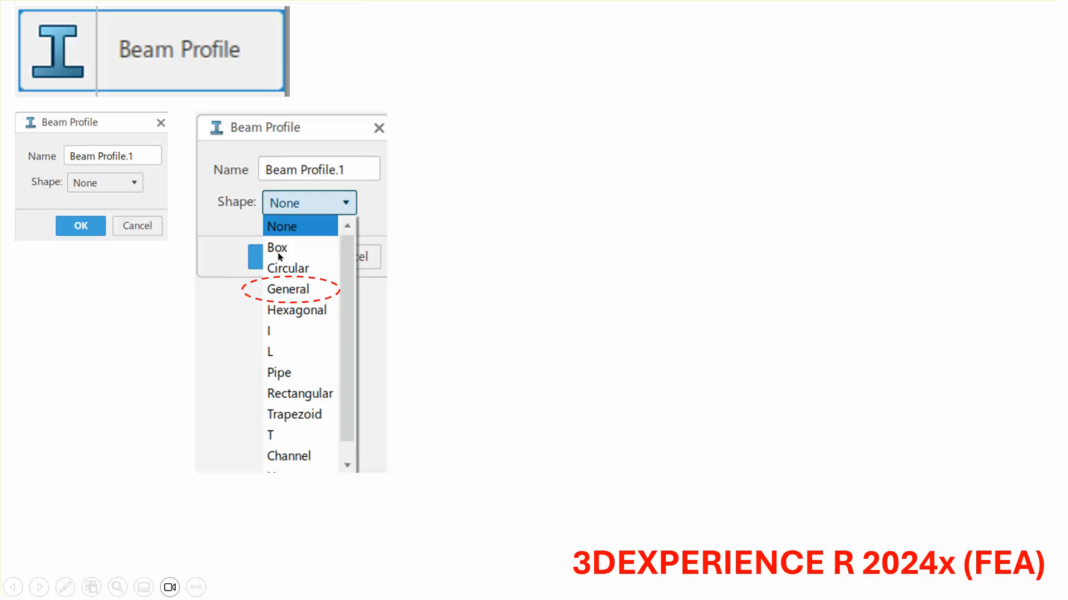
pyautogui.click(938, 409)
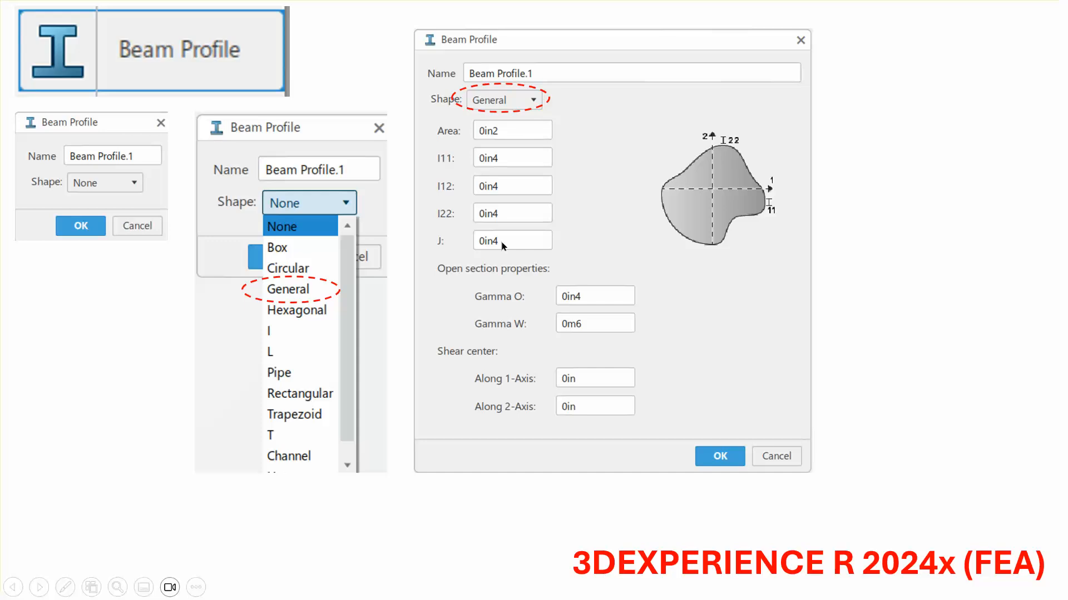
# Step: Present the slide on the Beam Profiles and Defining Beam Profiles help pages
pyautogui.click(906, 247)
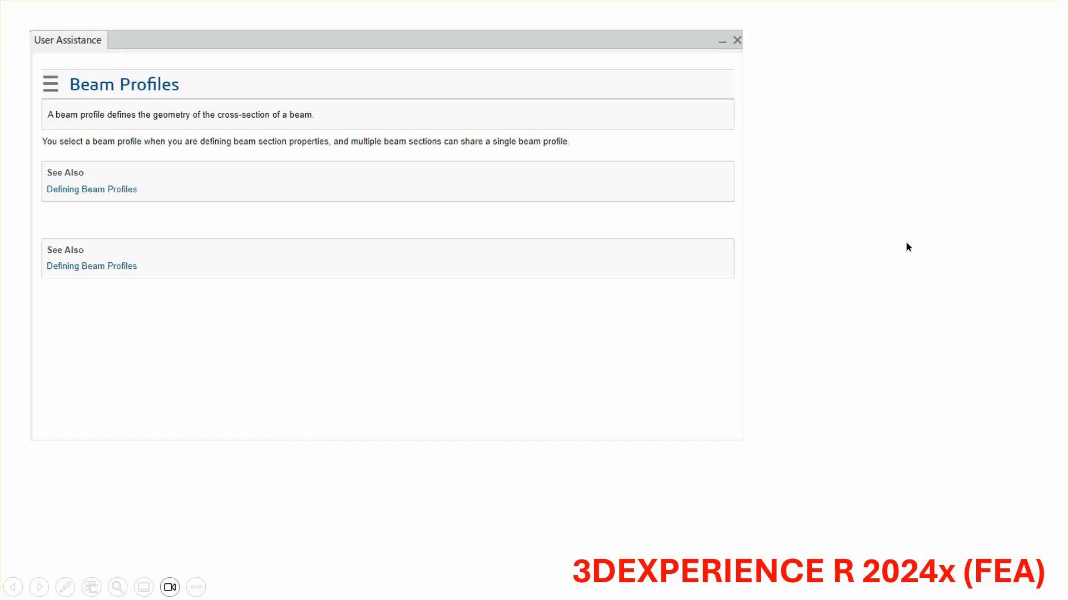
pyautogui.click(908, 247)
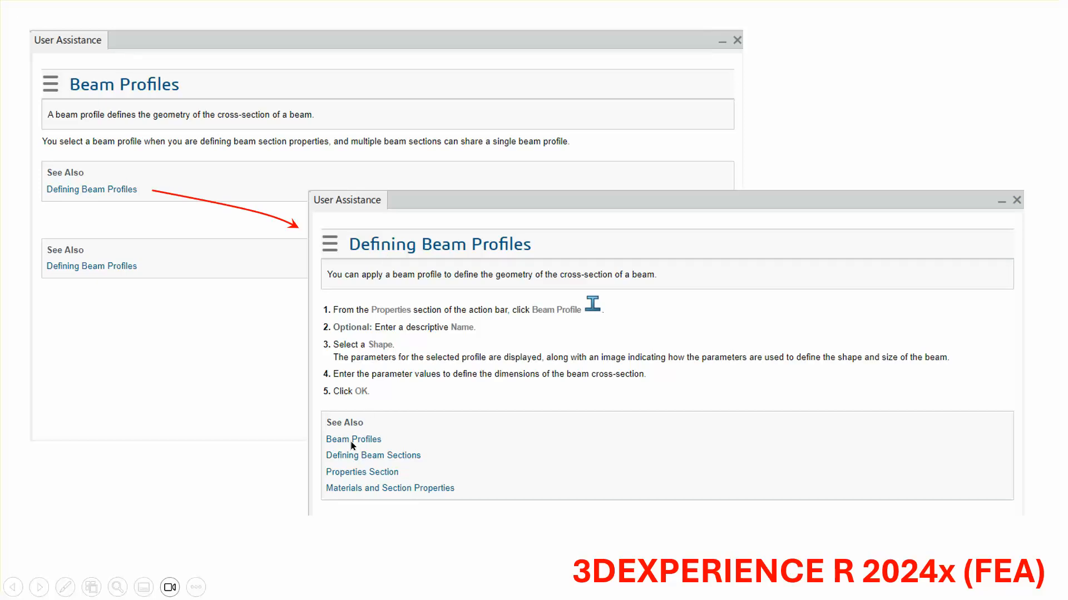
pyautogui.click(314, 431)
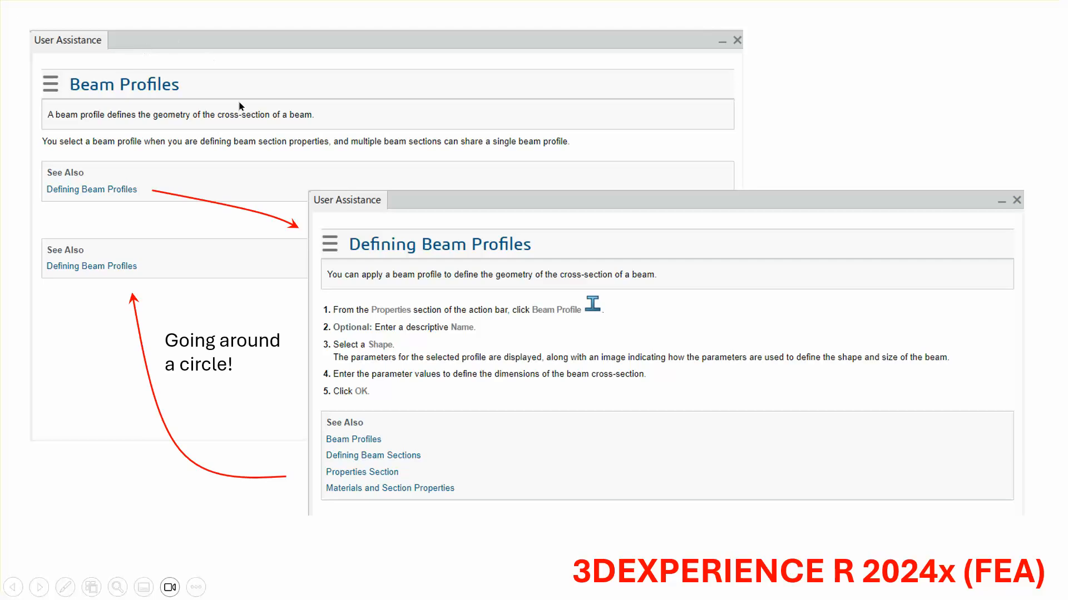
# Step: Present the slides on invalid General beam profile parameters and their diagnosis in the Feature Manager
pyautogui.click(844, 127)
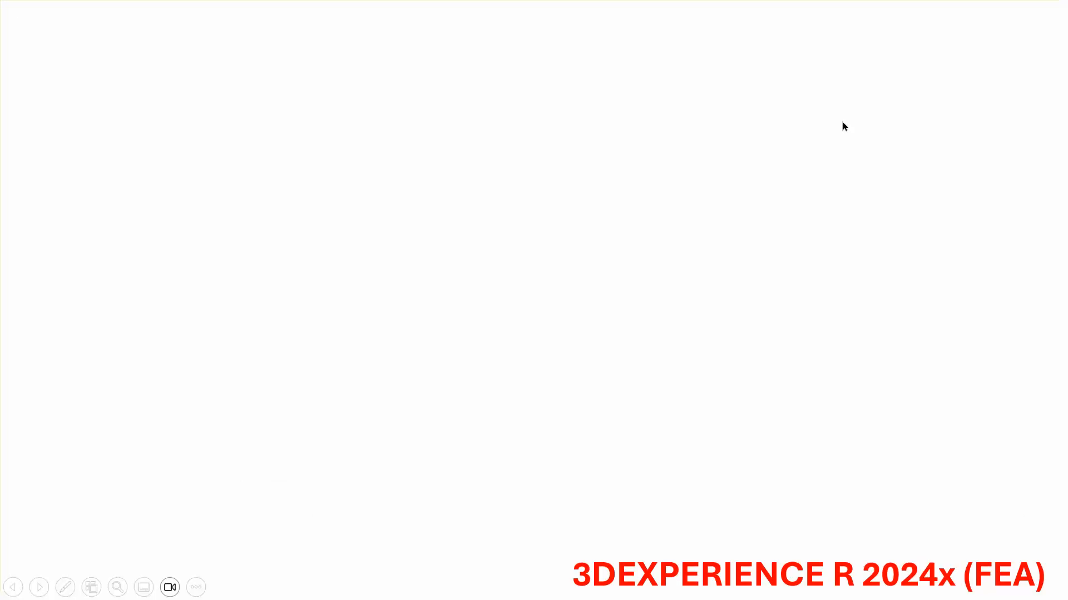
pyautogui.click(844, 127)
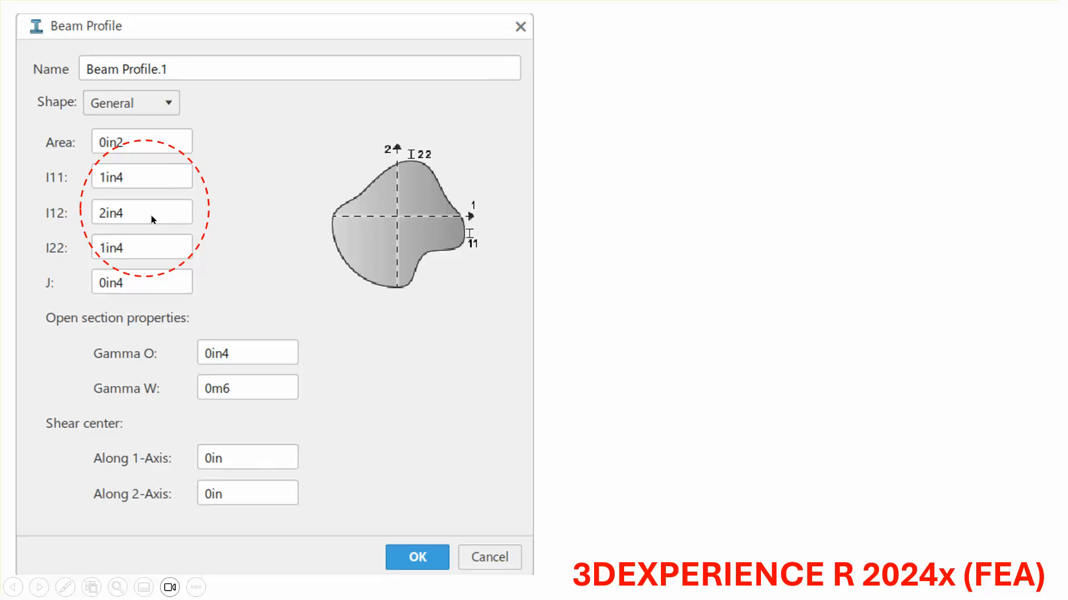
pyautogui.click(646, 266)
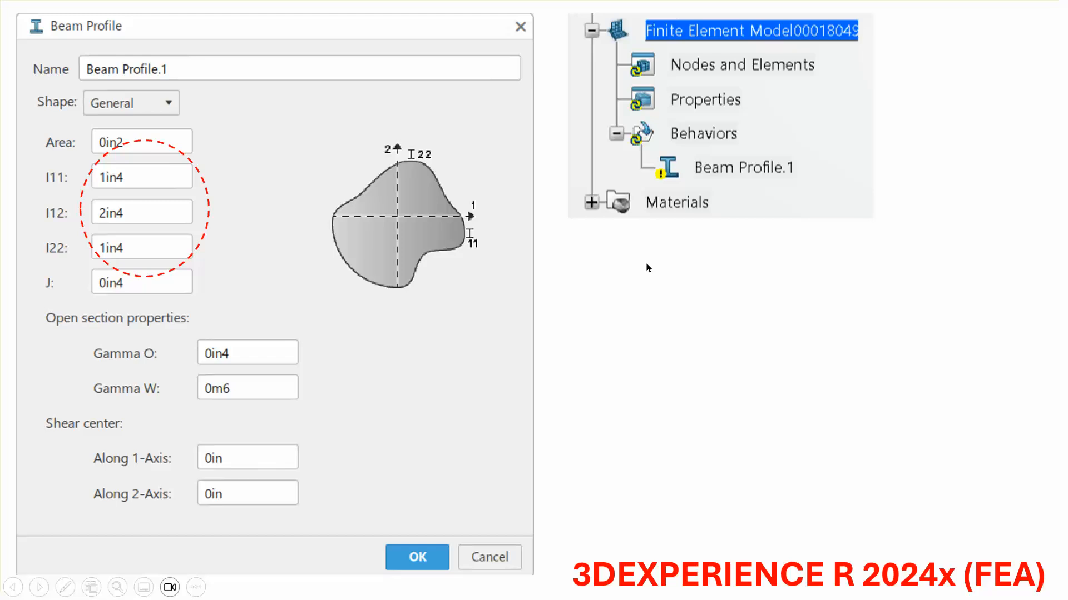
pyautogui.click(730, 265)
pyautogui.click(670, 277)
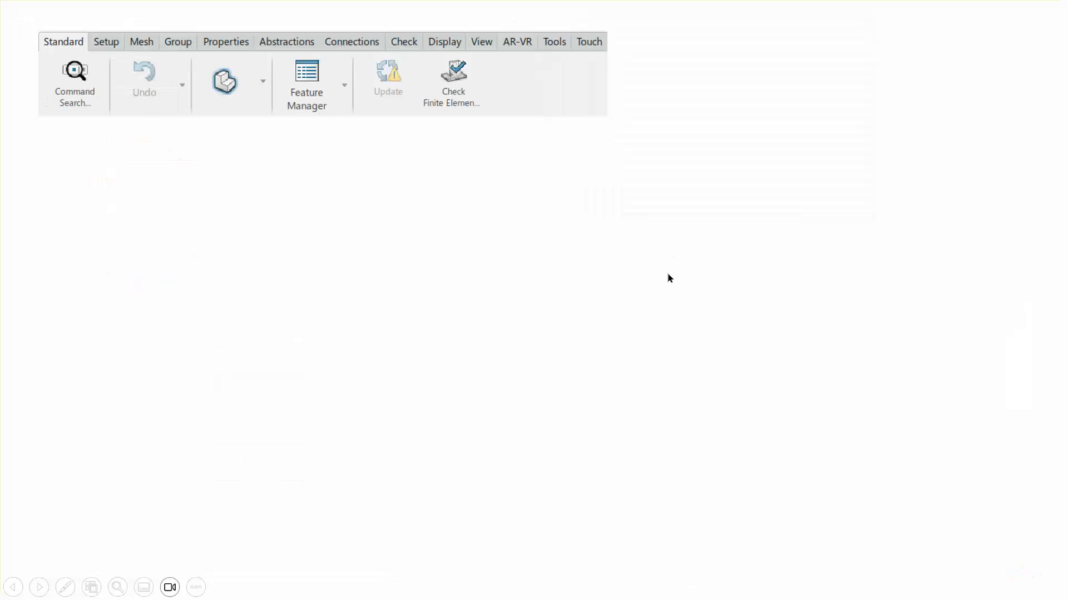
pyautogui.click(666, 273)
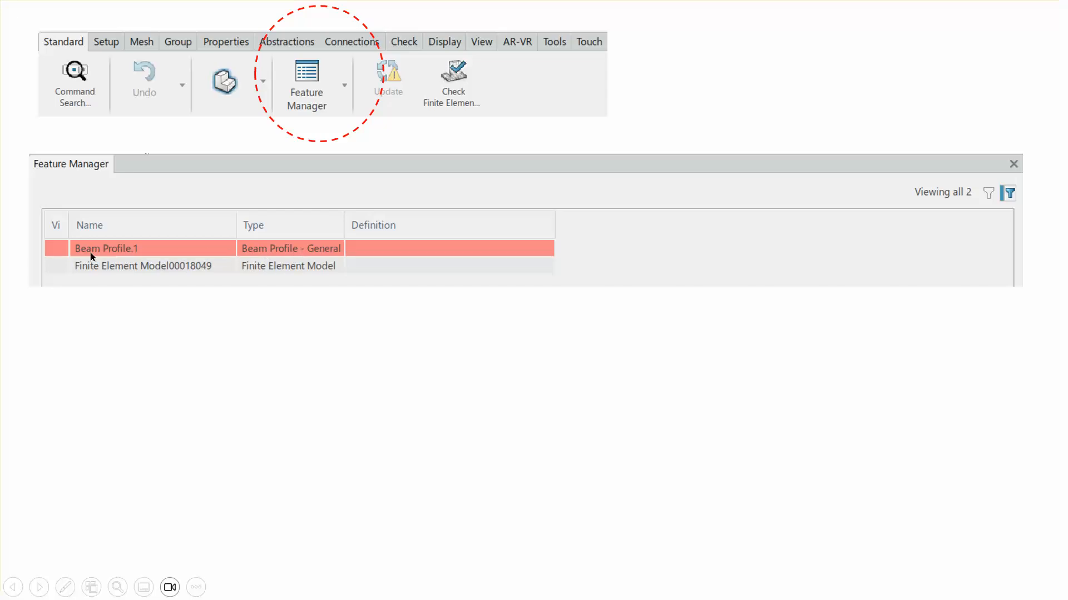
pyautogui.click(272, 254)
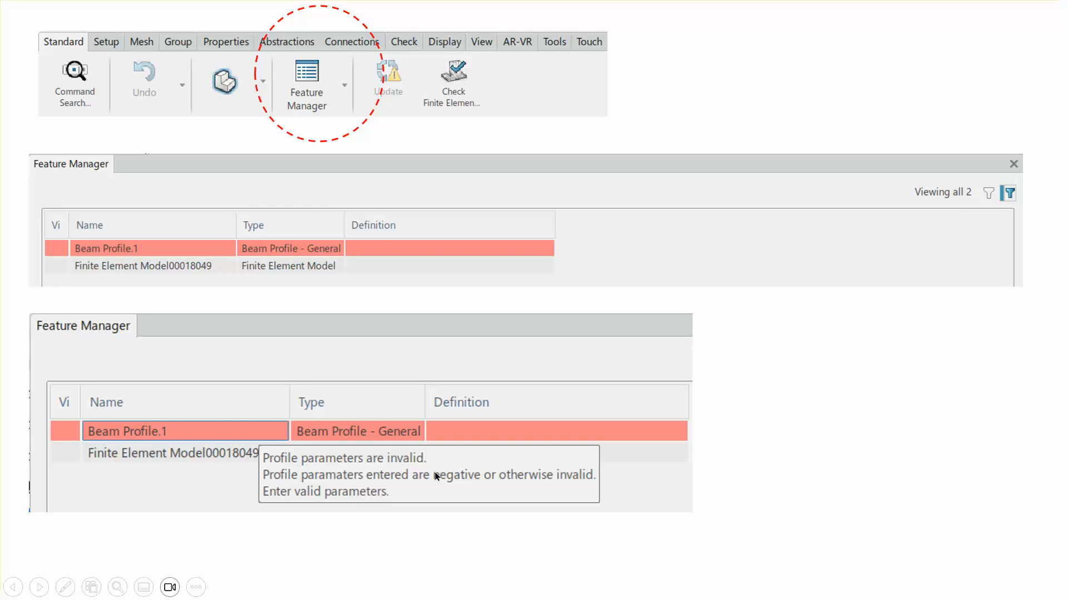
# Step: Present the slide on the required condition between I11, I22 and I12, and end the slide show
pyautogui.click(889, 393)
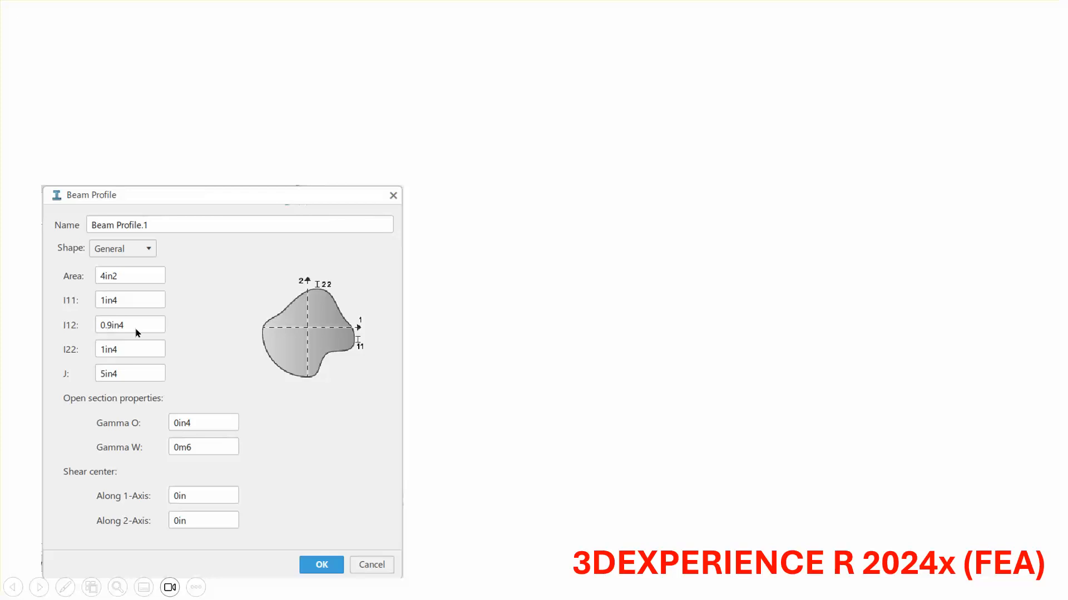
pyautogui.click(562, 342)
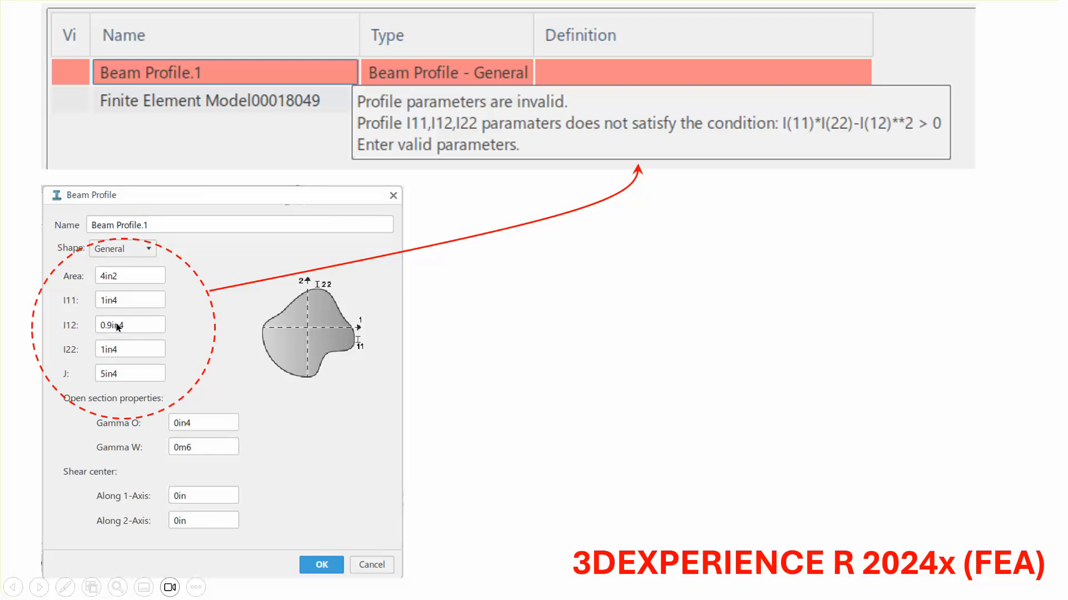
pyautogui.click(682, 396)
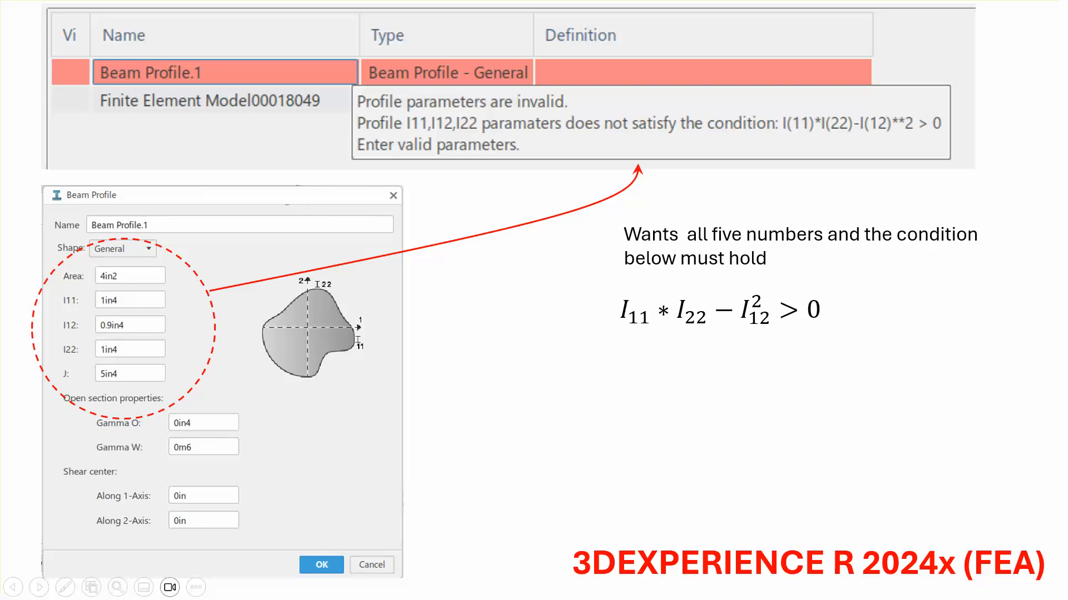
pyautogui.press('Escape')
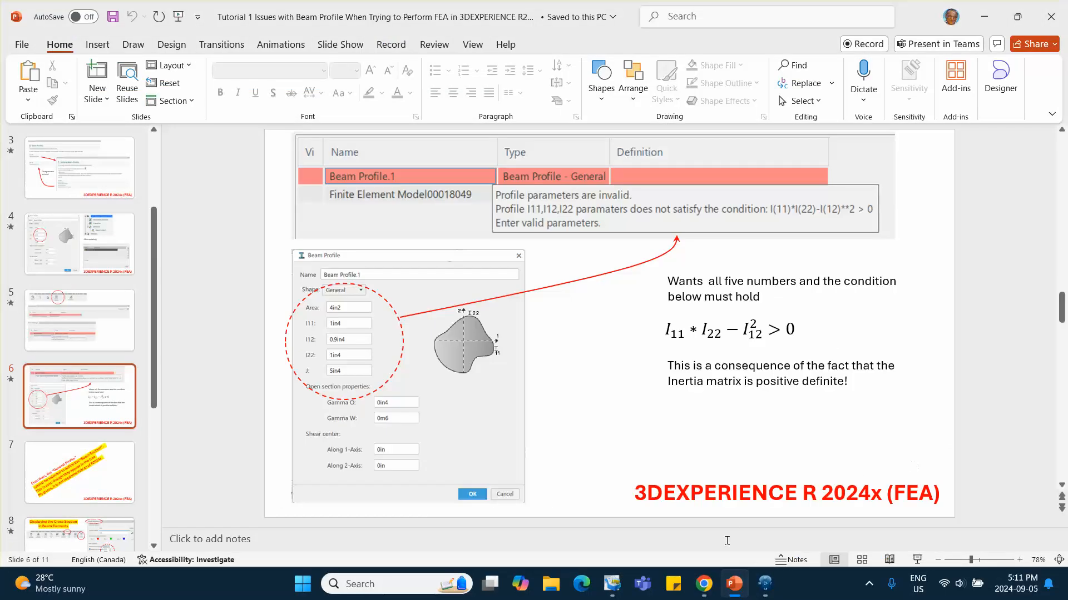
# Step: Switch to 3DEXPERIENCE, collapse the Plots panel and expand Behaviors under the finite element model in the tree
pyautogui.click(764, 584)
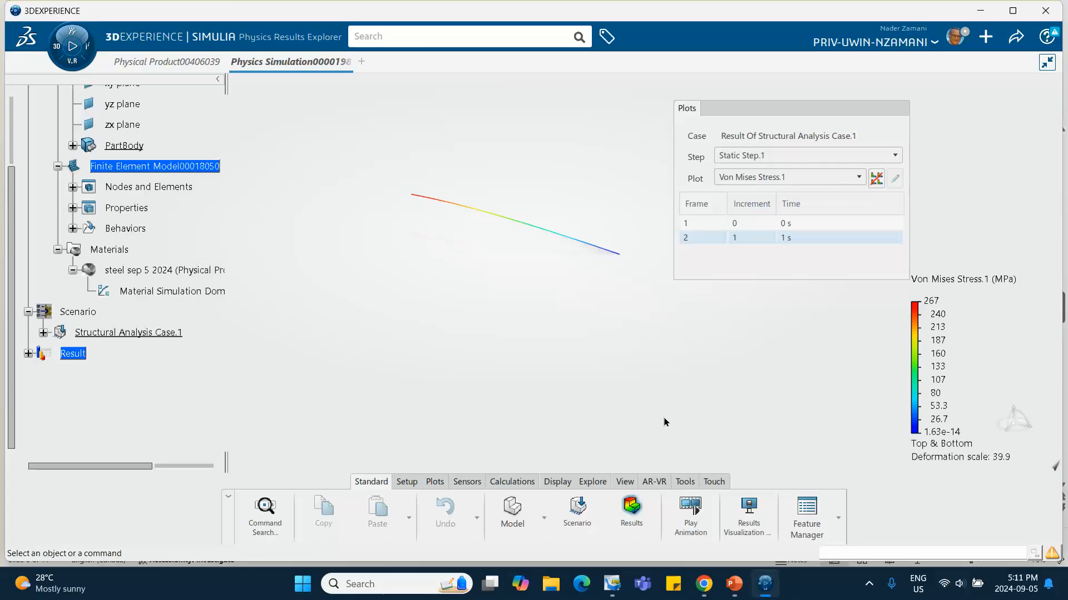
pyautogui.click(842, 112)
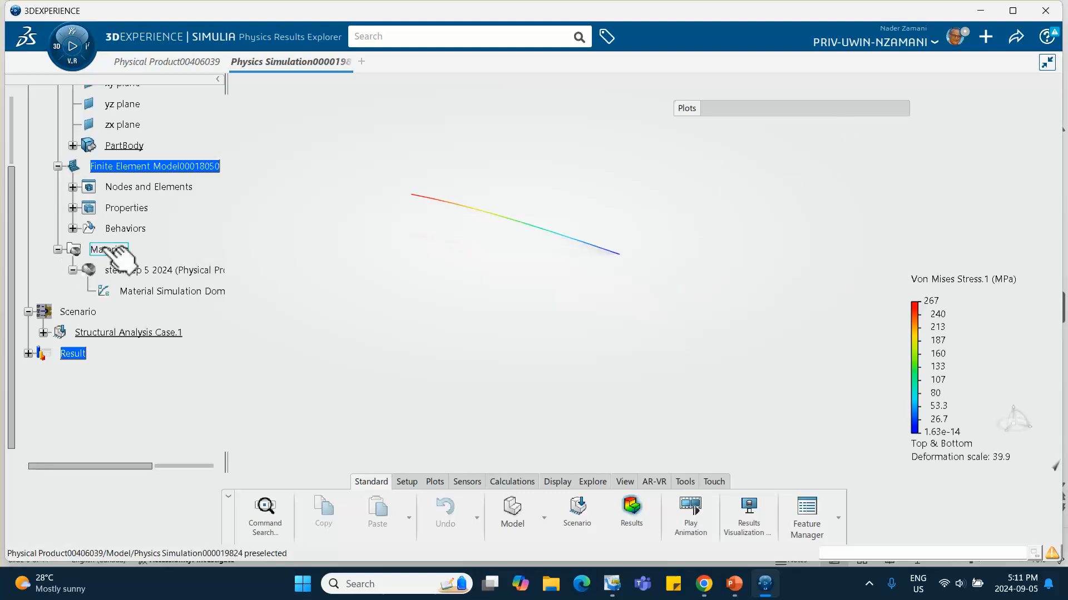
pyautogui.scroll(-2, 73, 323)
pyautogui.scroll(1, 80, 222)
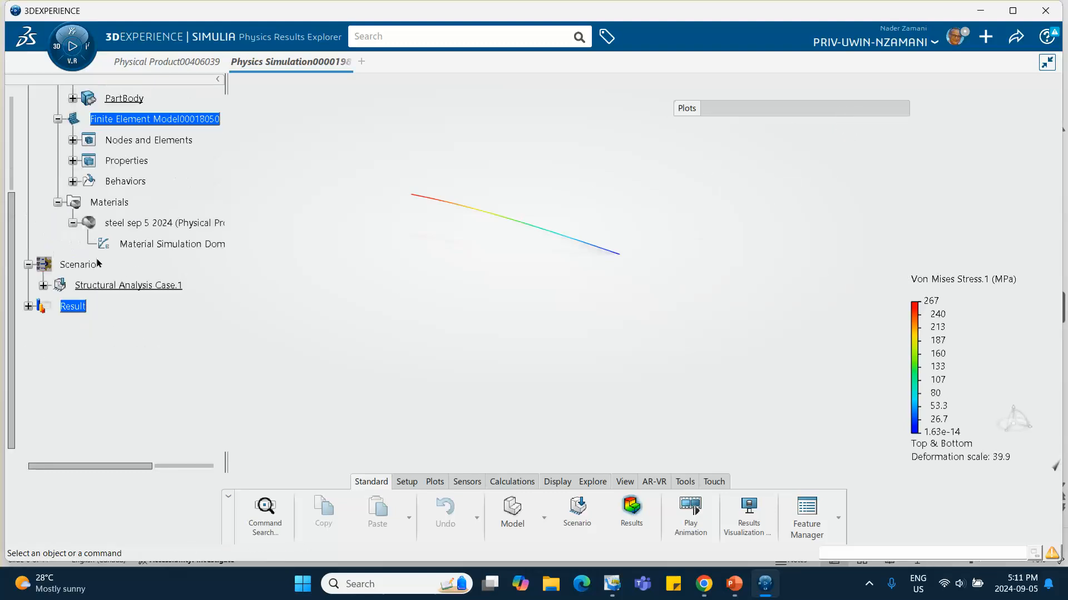
pyautogui.click(72, 182)
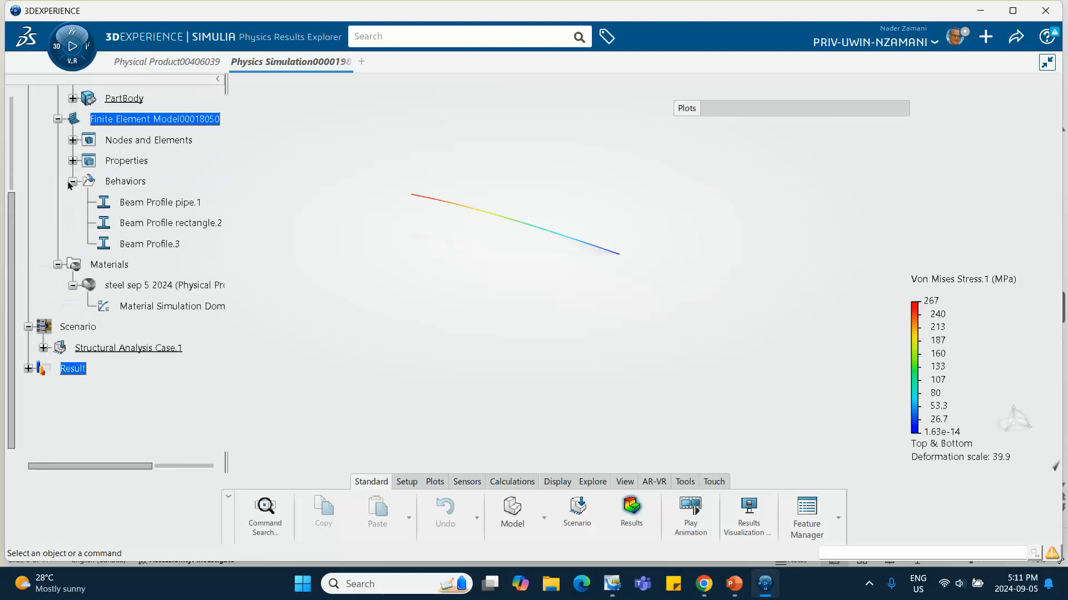
# Step: Edit Beam Profile.3 with the General shape: Area 4 in2, I11 1 in4, I12 0.9 in4 and I22 1 in4
pyautogui.click(138, 243)
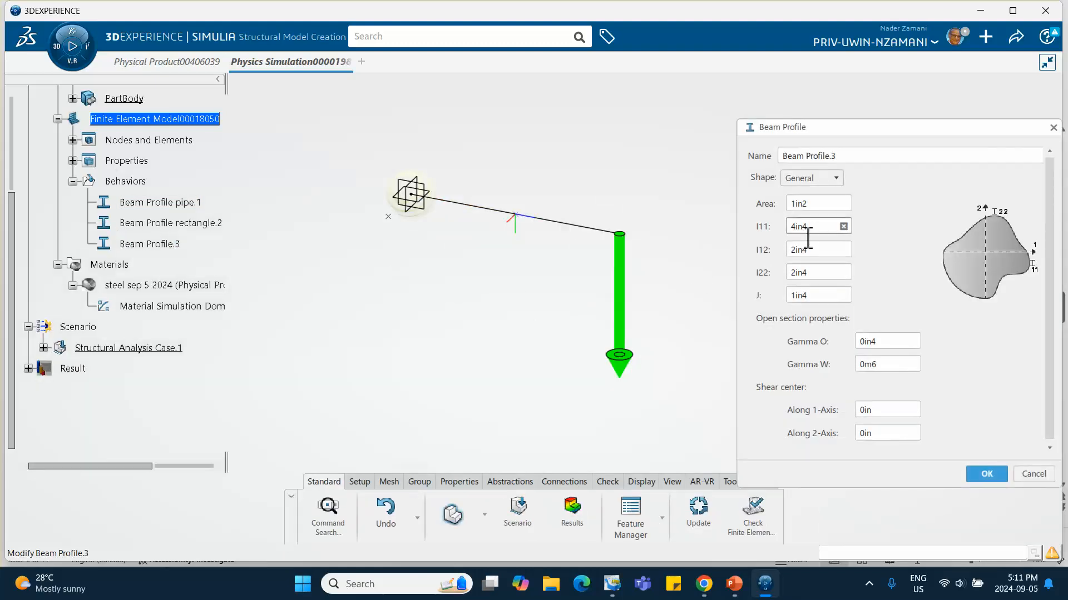
pyautogui.doubleClick(815, 227)
pyautogui.write('1')
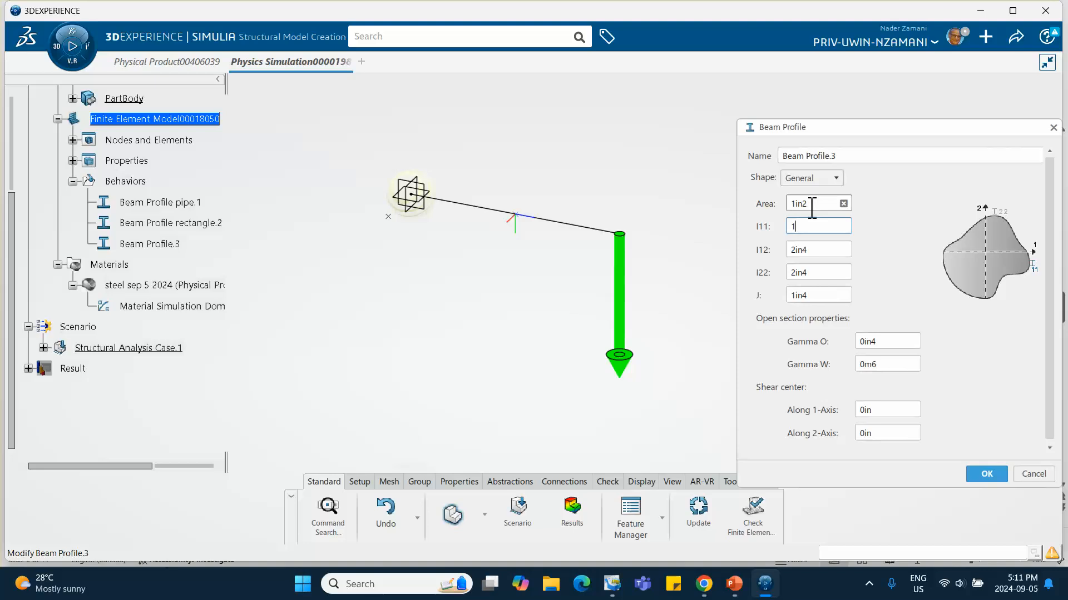
pyautogui.doubleClick(811, 210)
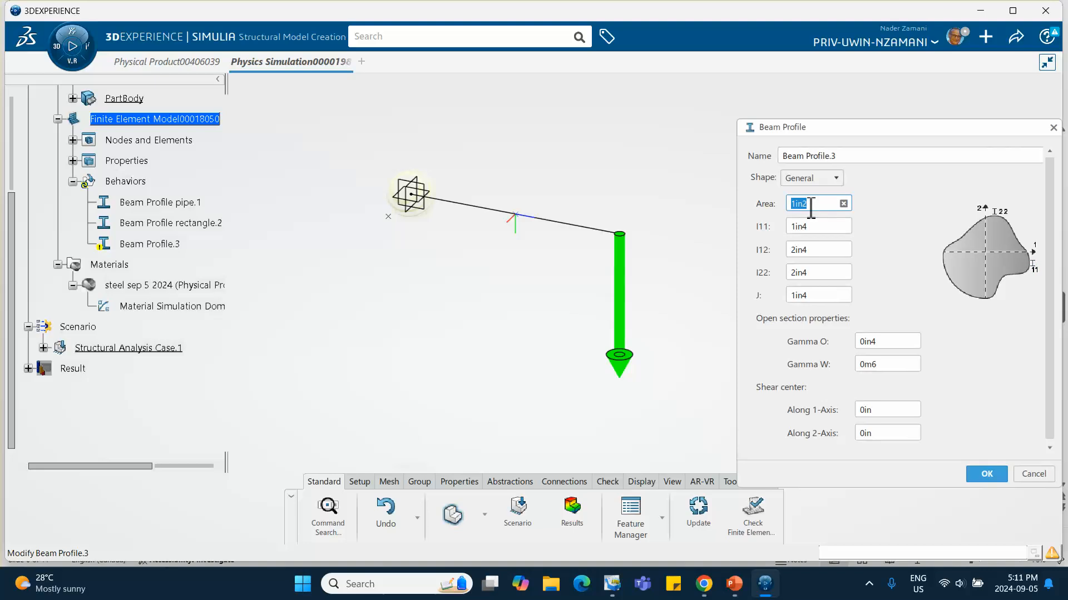
pyautogui.write('4')
pyautogui.doubleClick(812, 251)
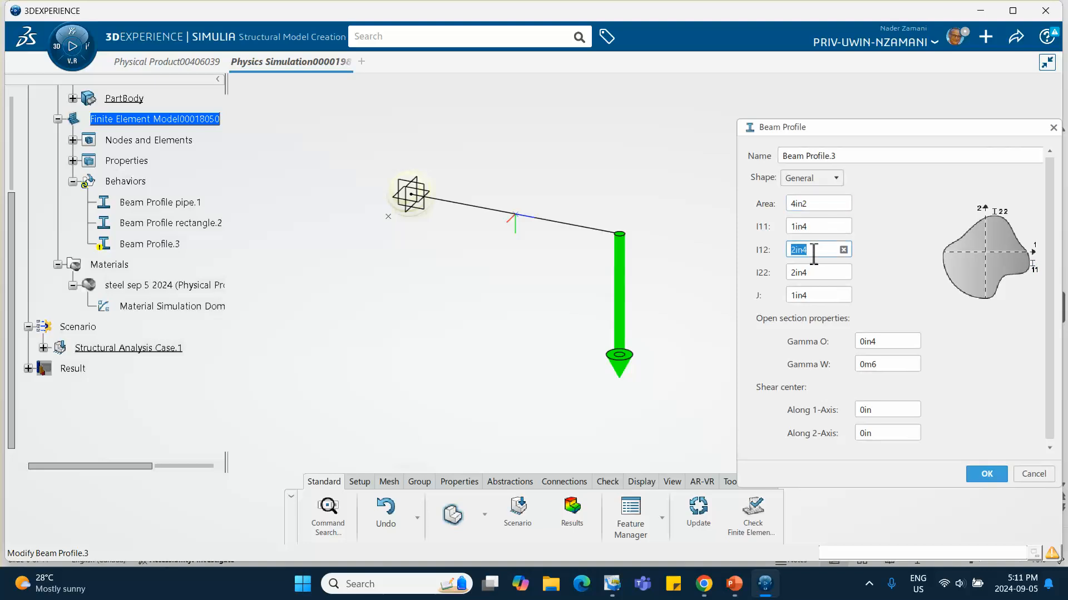
pyautogui.write('.9')
pyautogui.doubleClick(815, 278)
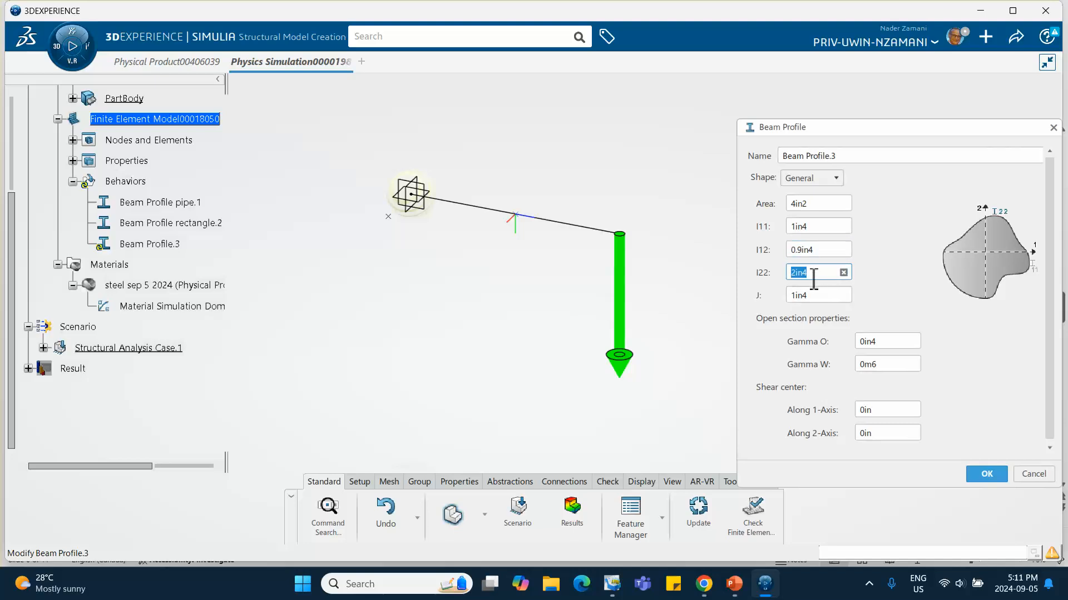
pyautogui.write('1')
# Step: Check the slide's example values, set Beam Profile.3's J to 5 in4, accept the profile and update the finite element model
pyautogui.click(732, 584)
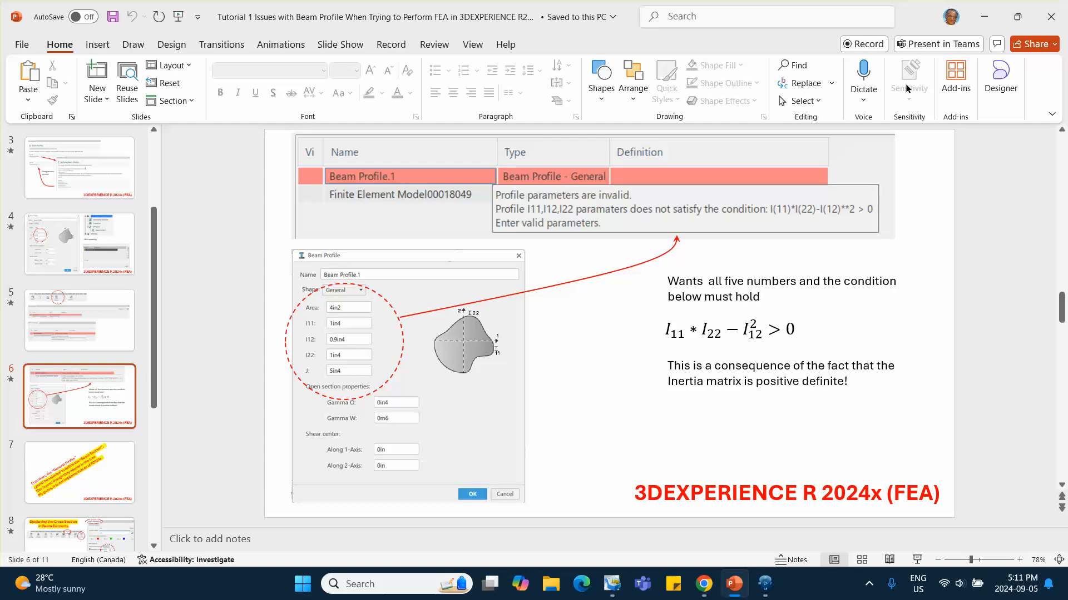
pyautogui.click(984, 15)
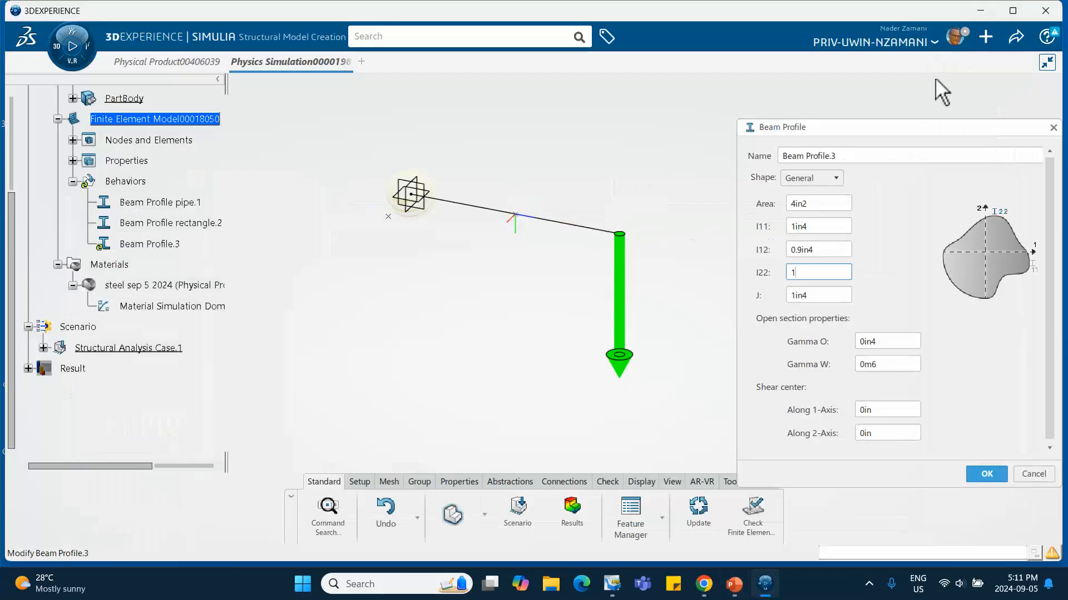
pyautogui.click(813, 295)
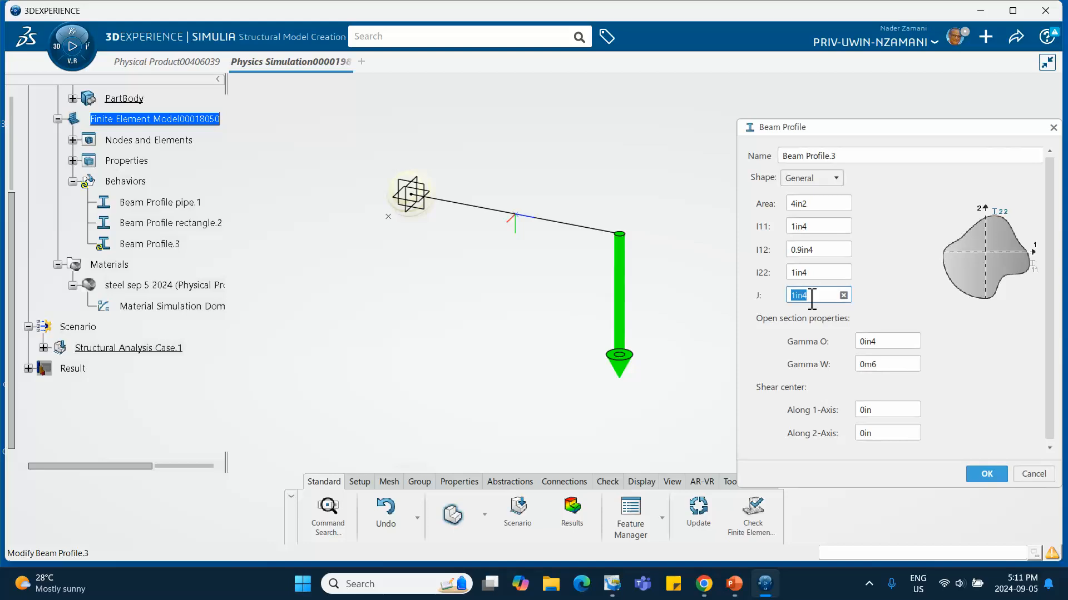
pyautogui.write('5')
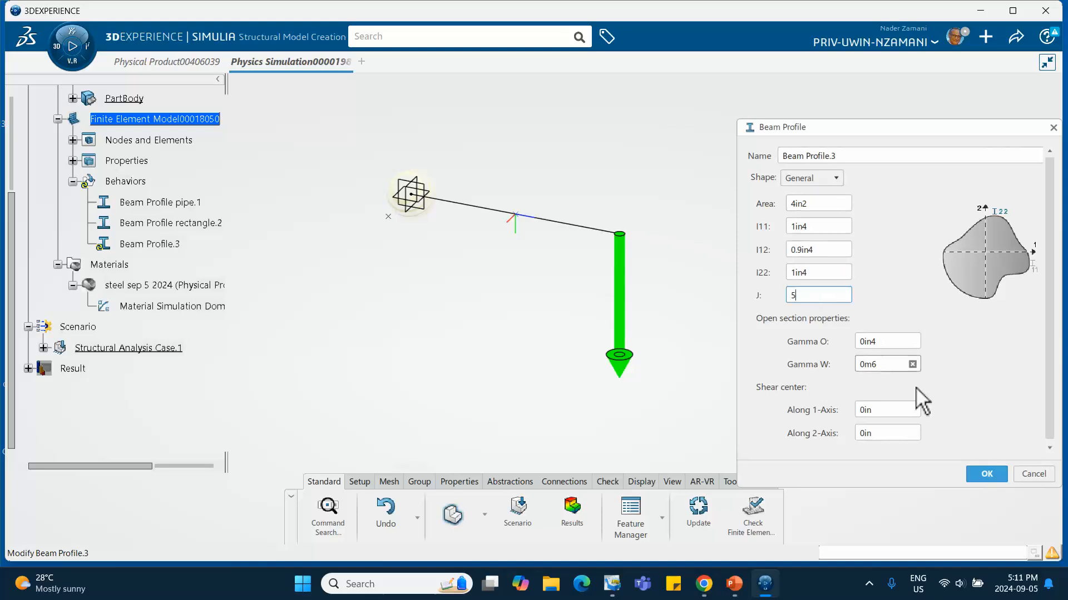
pyautogui.click(986, 474)
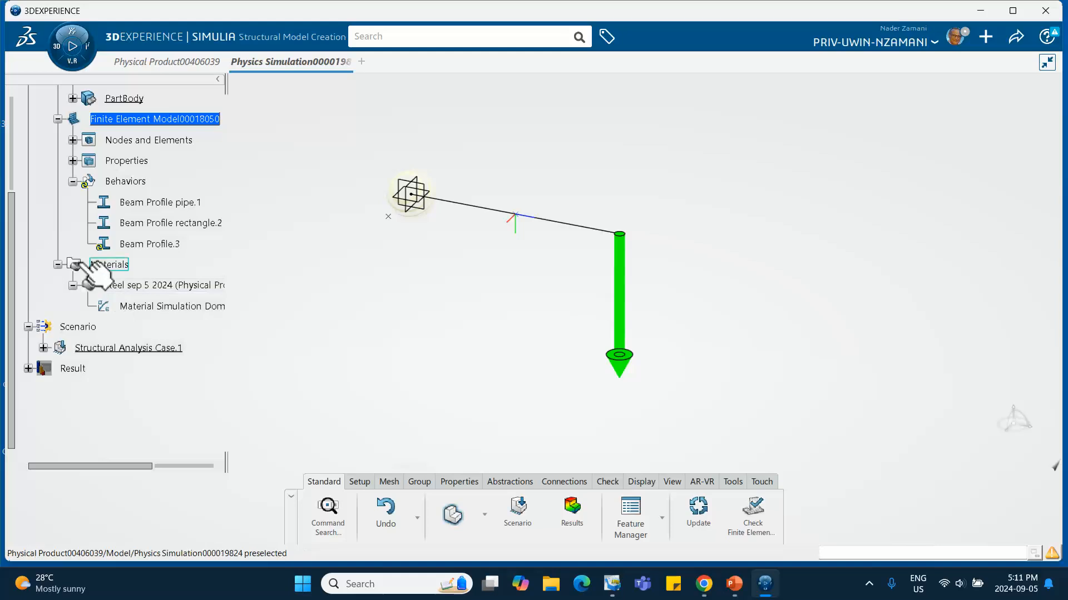
pyautogui.click(695, 525)
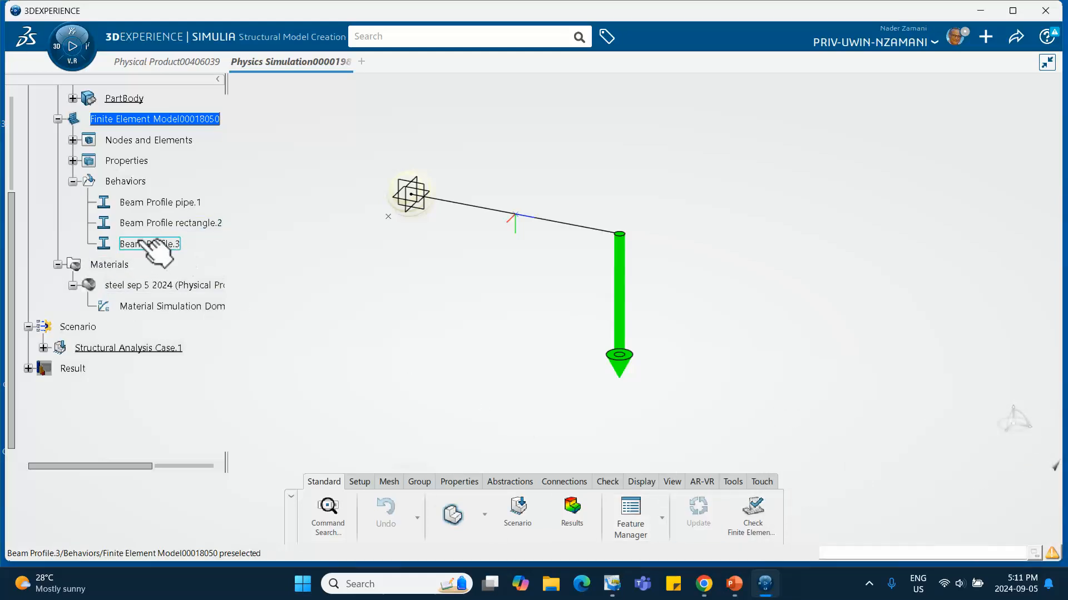
# Step: Edit Beam Profile.3, set its Area to 0 in2 and J to 0 in4, and accept the profile
pyautogui.doubleClick(164, 243)
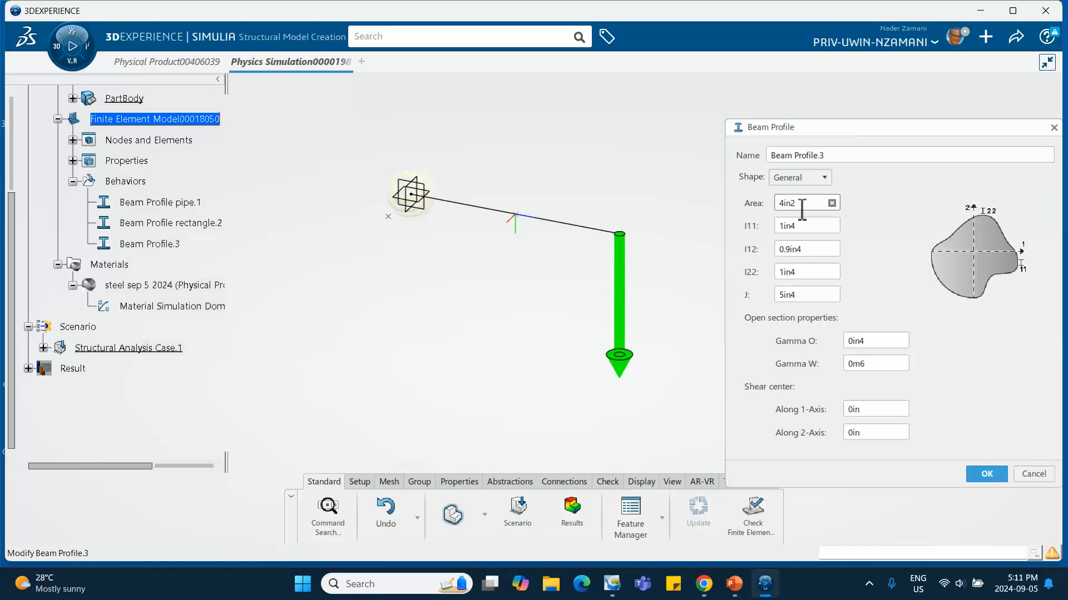
pyautogui.moveTo(801, 204); pyautogui.dragTo(758, 207)
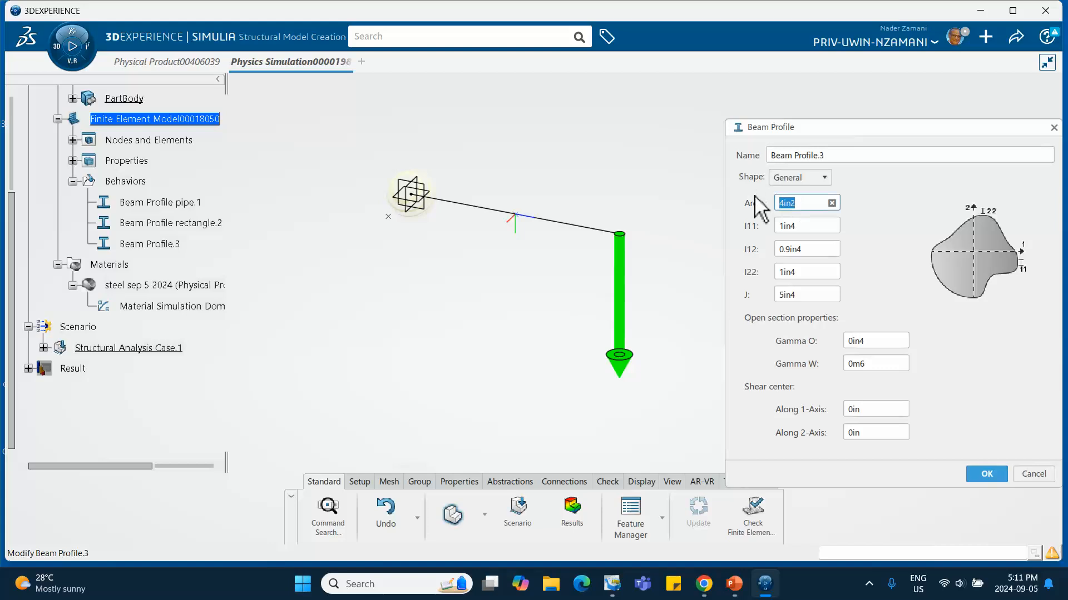
pyautogui.write('0')
pyautogui.doubleClick(817, 294)
pyautogui.write('5')
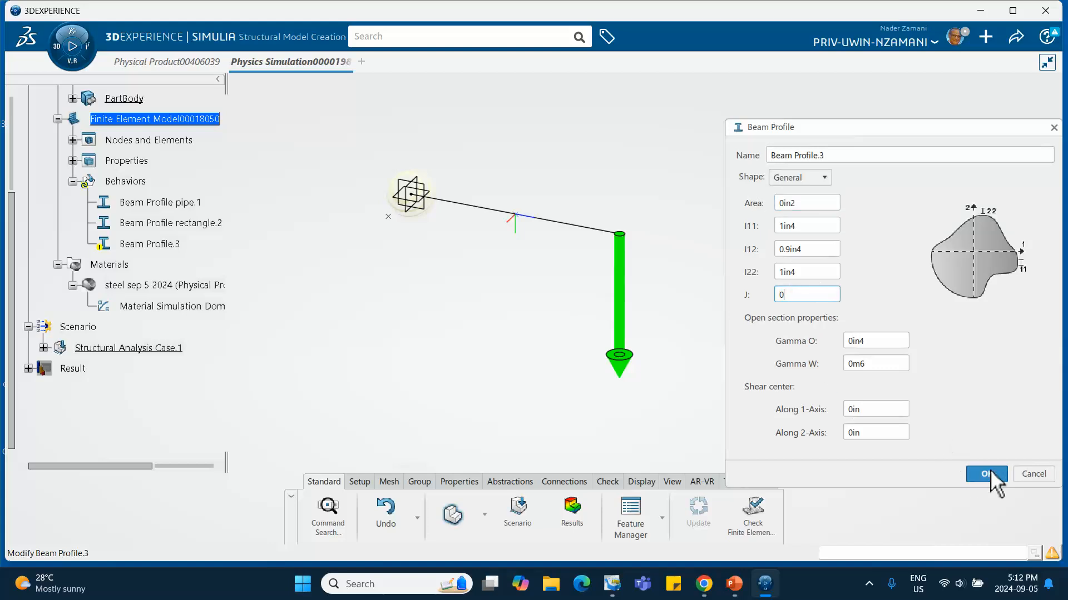
pyautogui.click(986, 474)
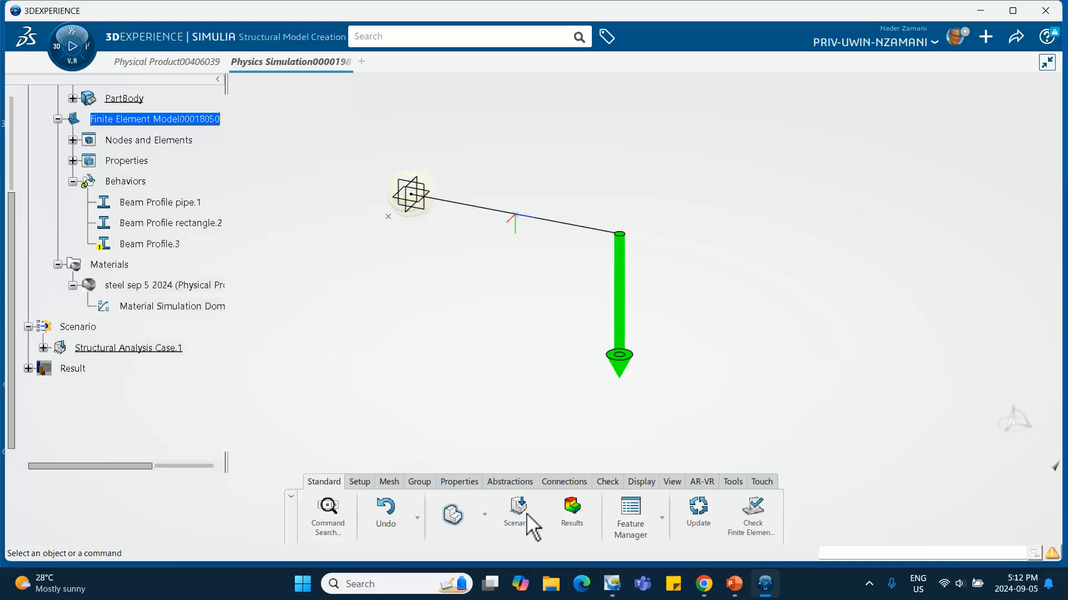
# Step: Switch to PowerPoint and present the current slide on the I11, I22 and I12 condition and its positive definite inertia matrix explanation
pyautogui.click(734, 585)
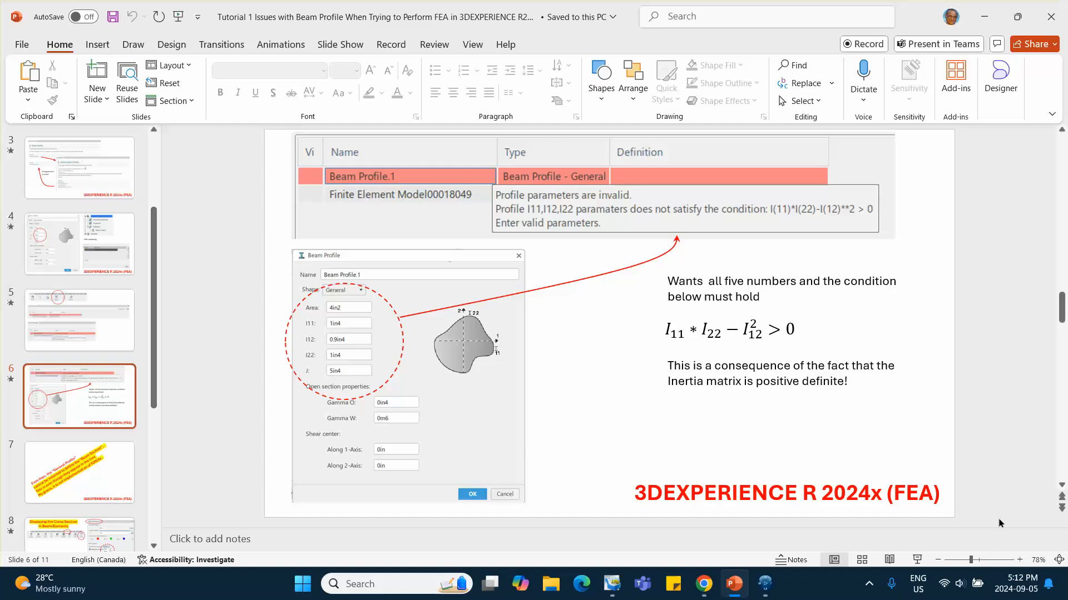
pyautogui.click(917, 560)
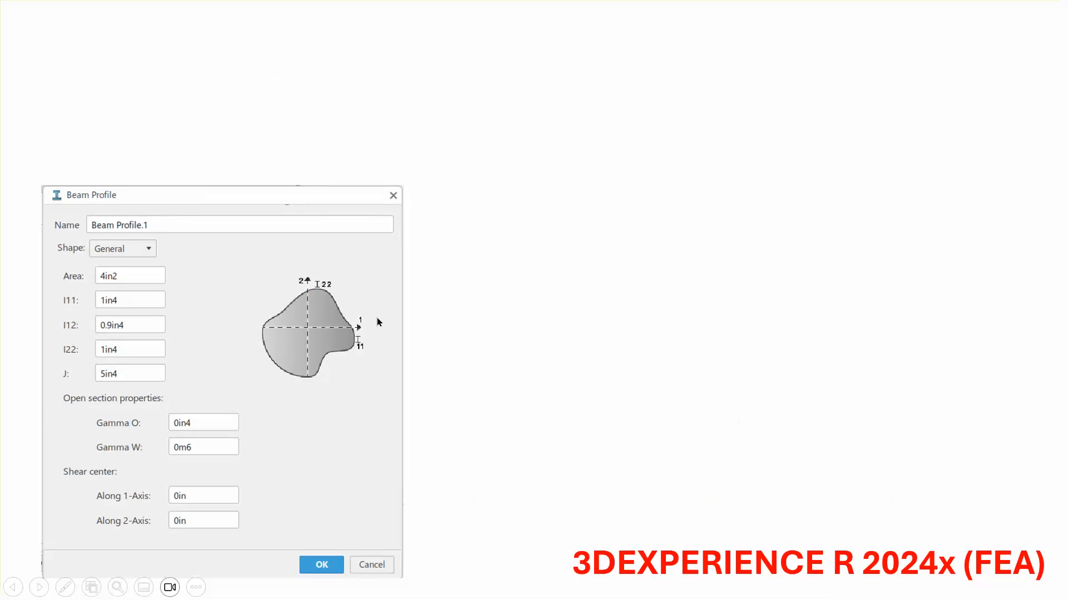
pyautogui.click(642, 329)
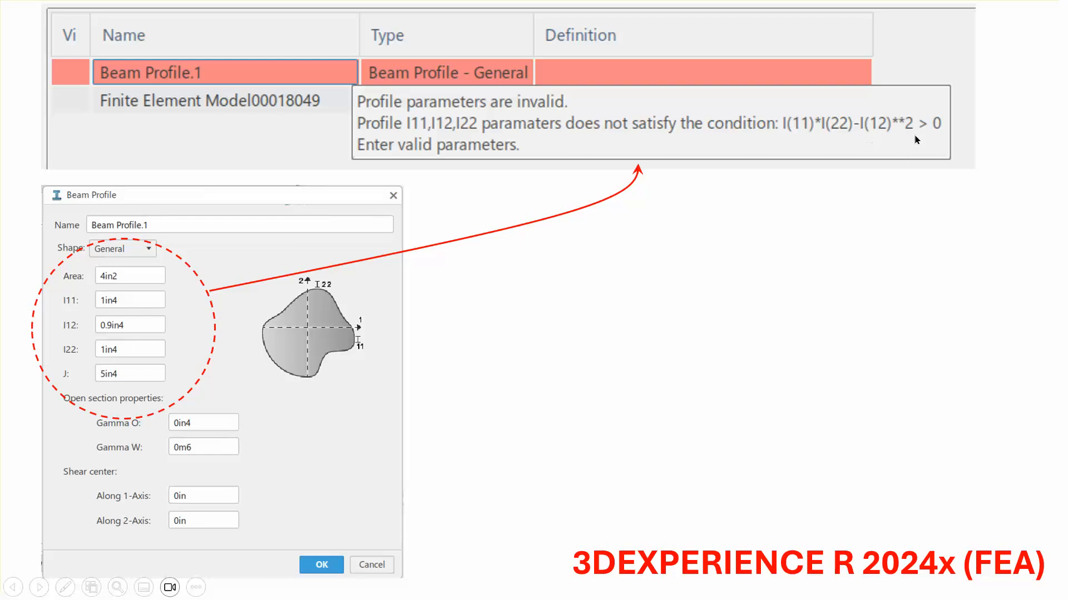
pyautogui.click(865, 291)
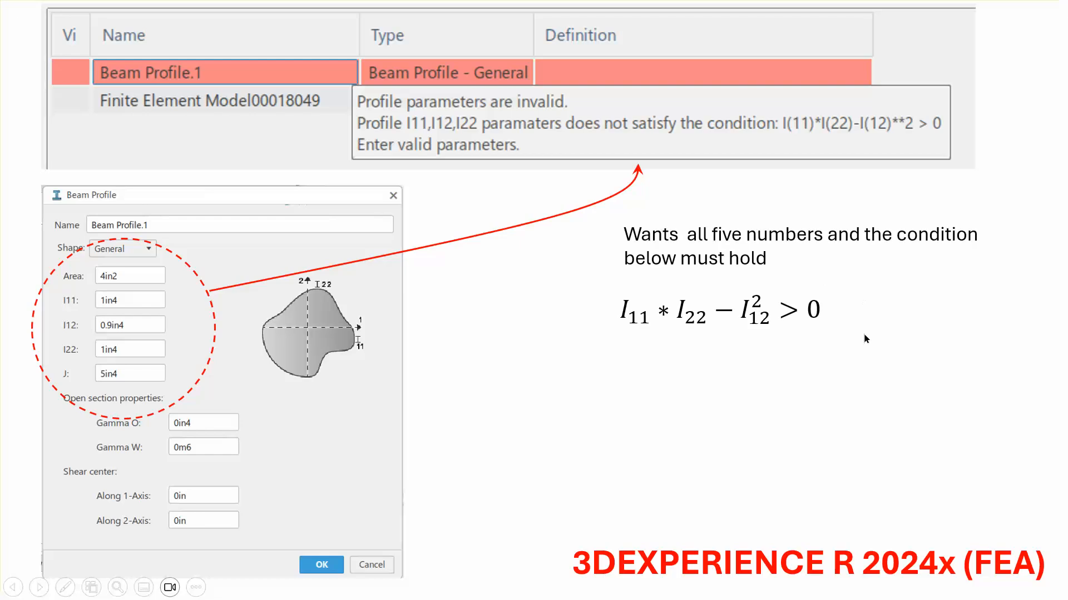
pyautogui.click(904, 336)
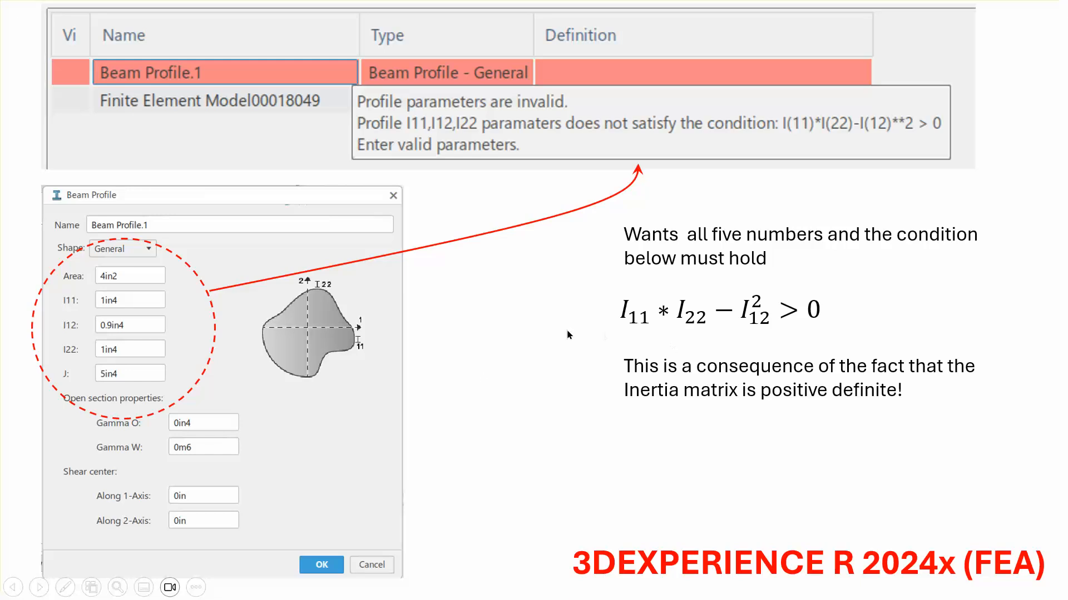
# Step: Present the slides on the General Profile limitation, displaying beam cross sections and the Catia v5 internal hinge tutorials
pyautogui.click(494, 367)
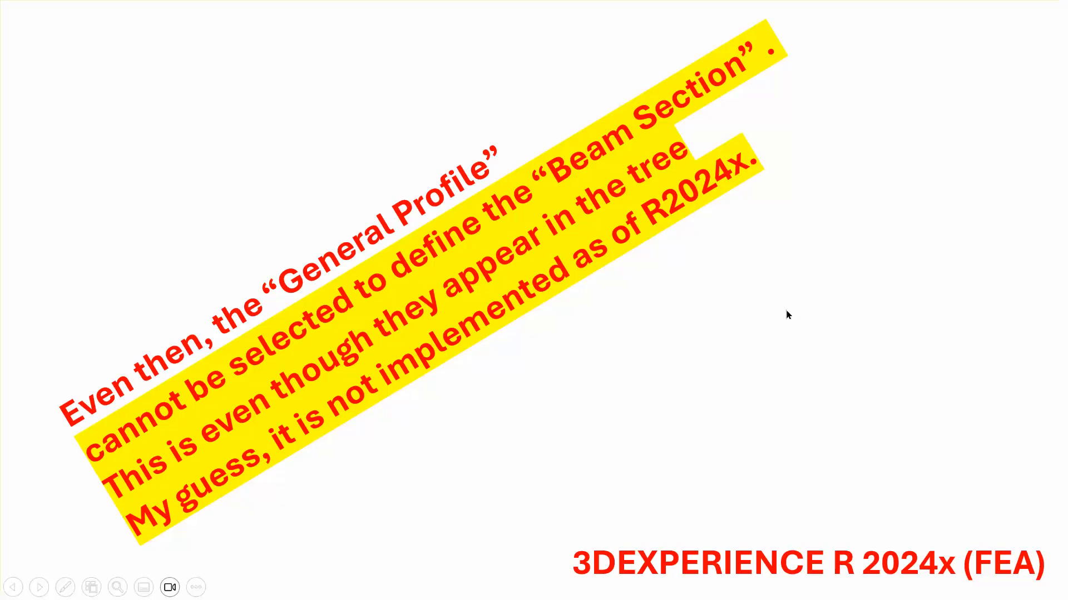
pyautogui.click(851, 329)
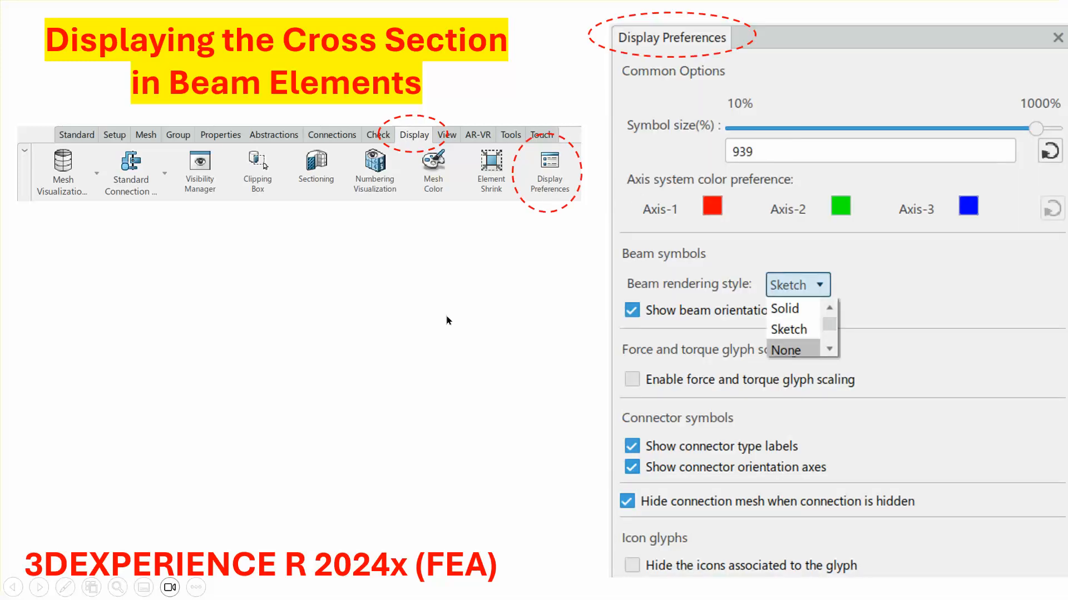
pyautogui.click(448, 315)
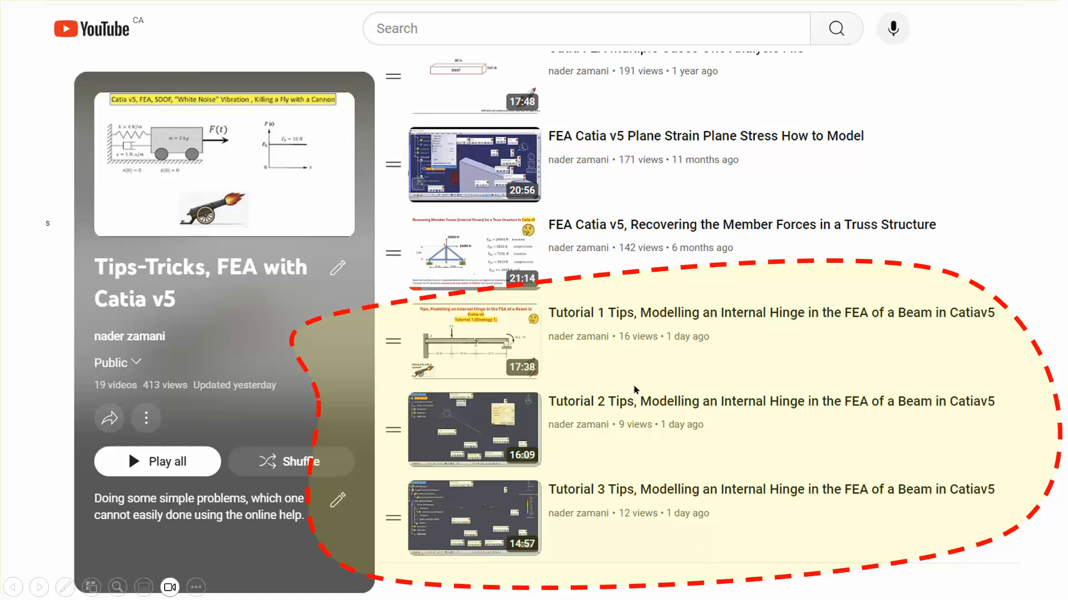
# Step: Present the Catia v5 slides on the user-defined beam, its Beam Definition and local beam directions, and end the slide show
pyautogui.click(984, 175)
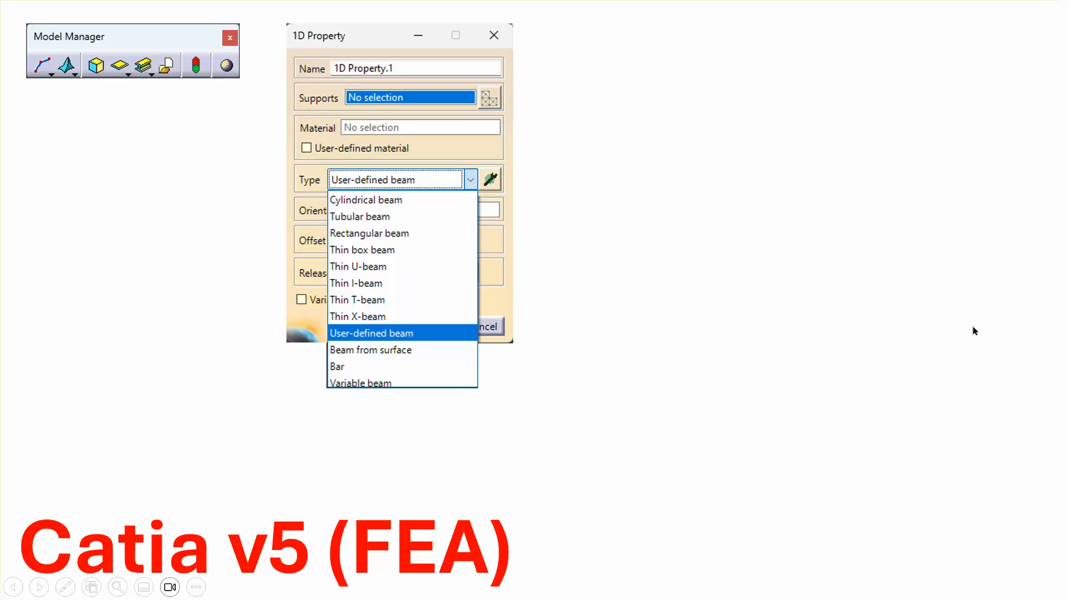
pyautogui.click(393, 334)
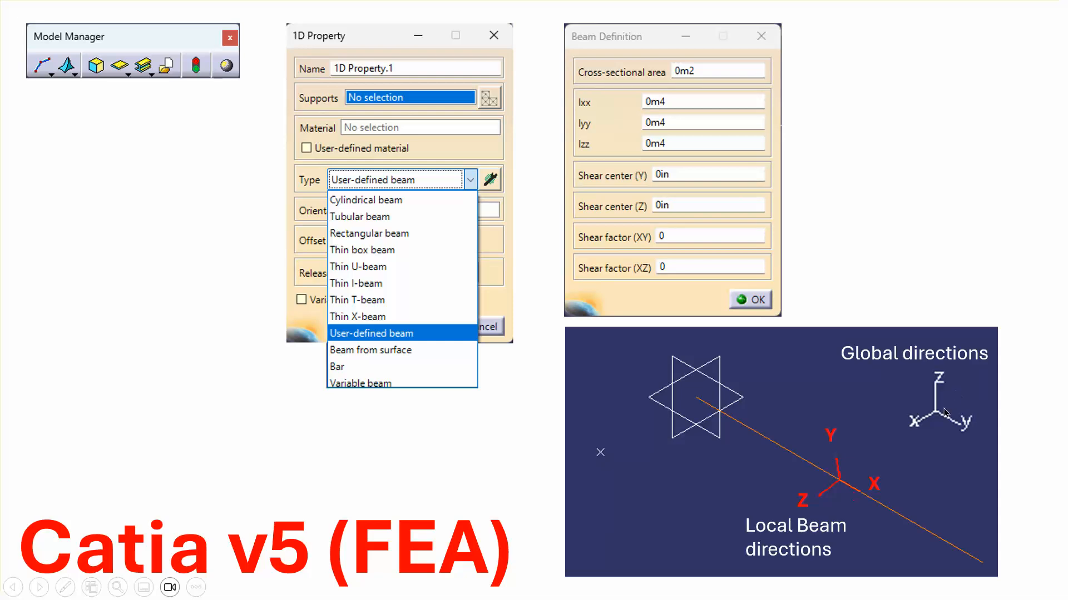
pyautogui.click(957, 95)
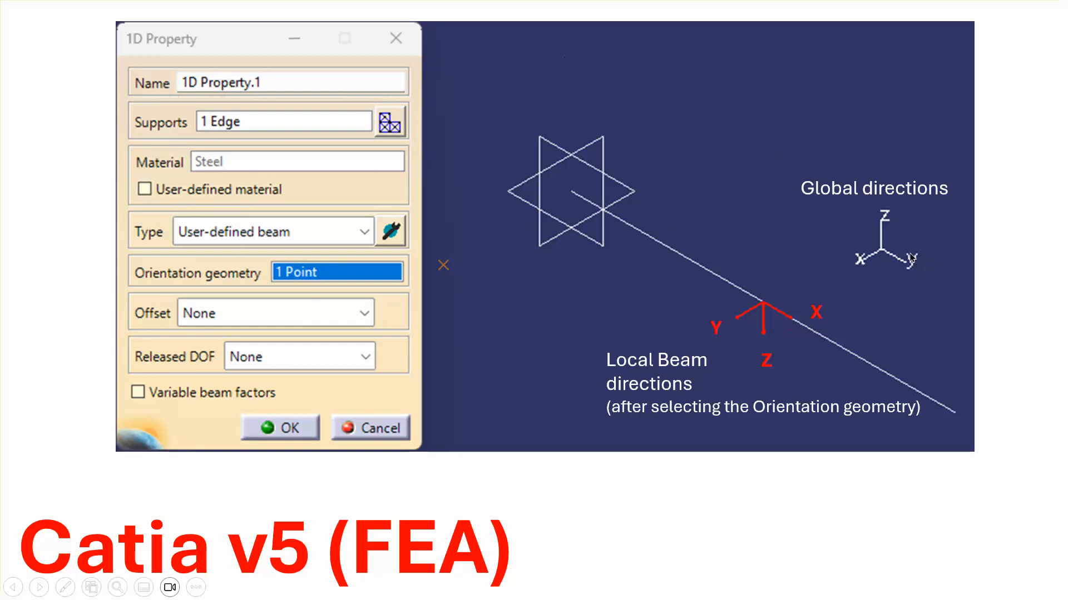
pyautogui.click(43, 223)
pyautogui.click(43, 223)
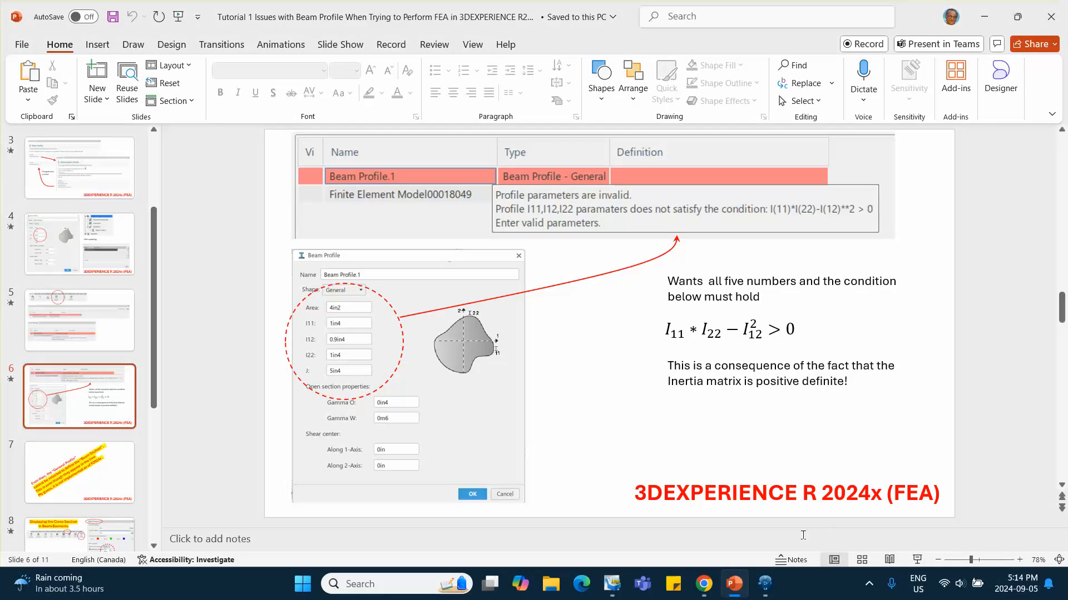